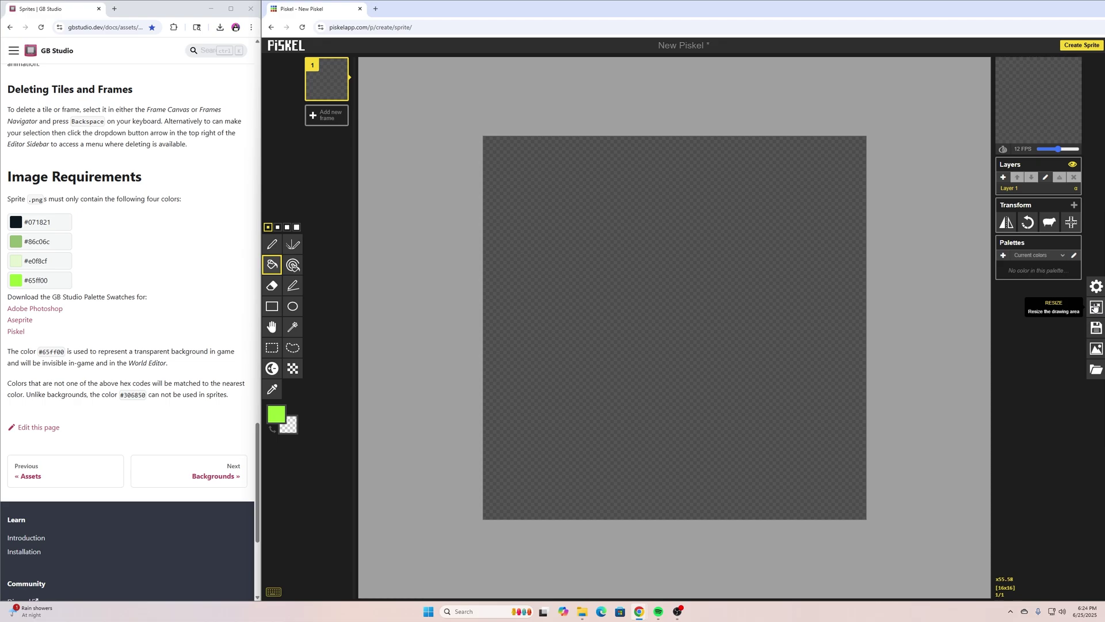
pyautogui.click(1095, 307)
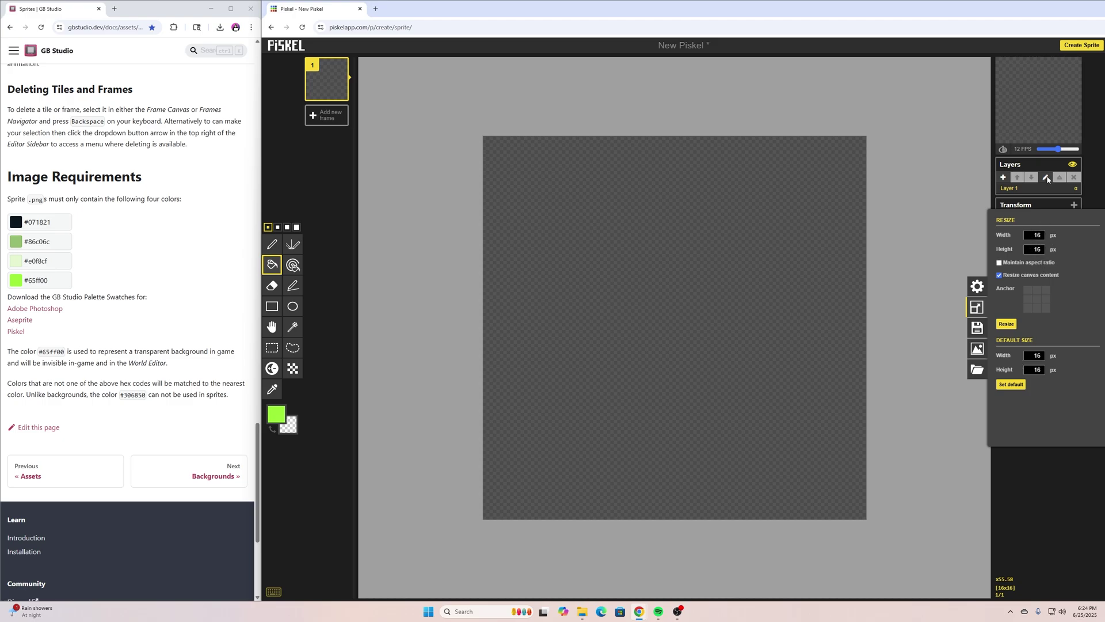
pyautogui.click(1037, 484)
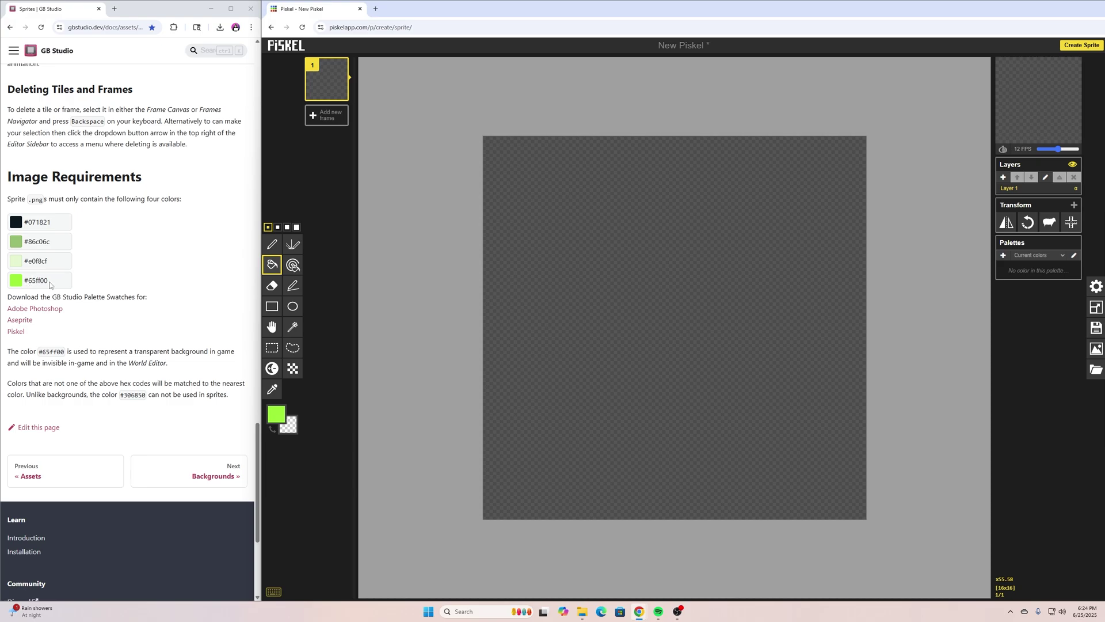
# Make #65ff00 the primary colour and paint-bucket the whole 16 × 16 canvas green.
pyautogui.moveTo(52, 282); pyautogui.dragTo(25, 284)
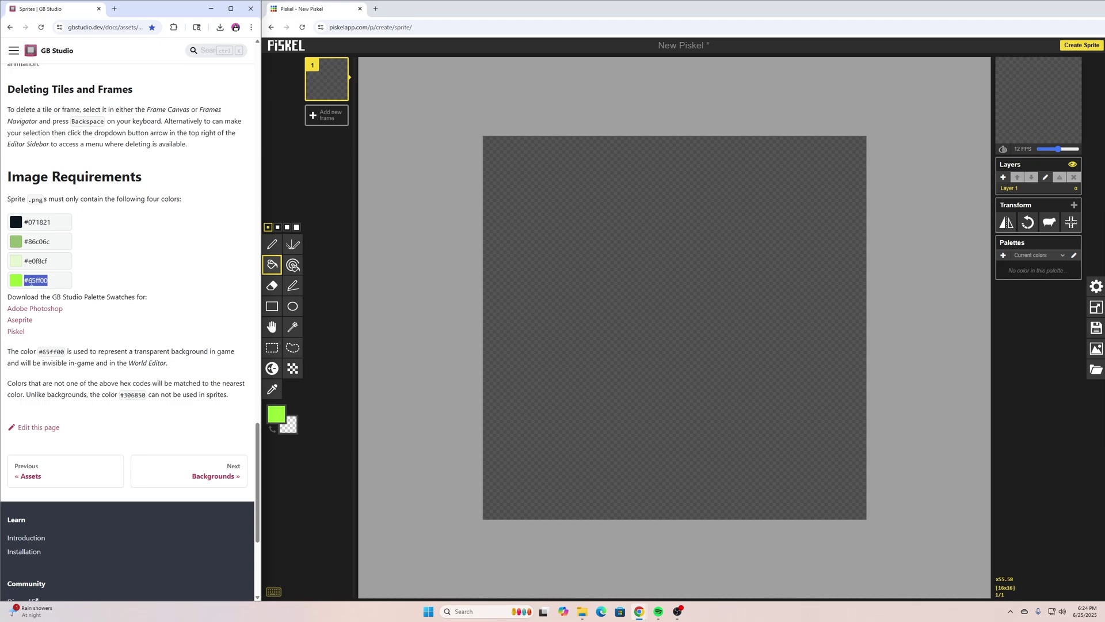
pyautogui.click(276, 414)
pyautogui.click(334, 496)
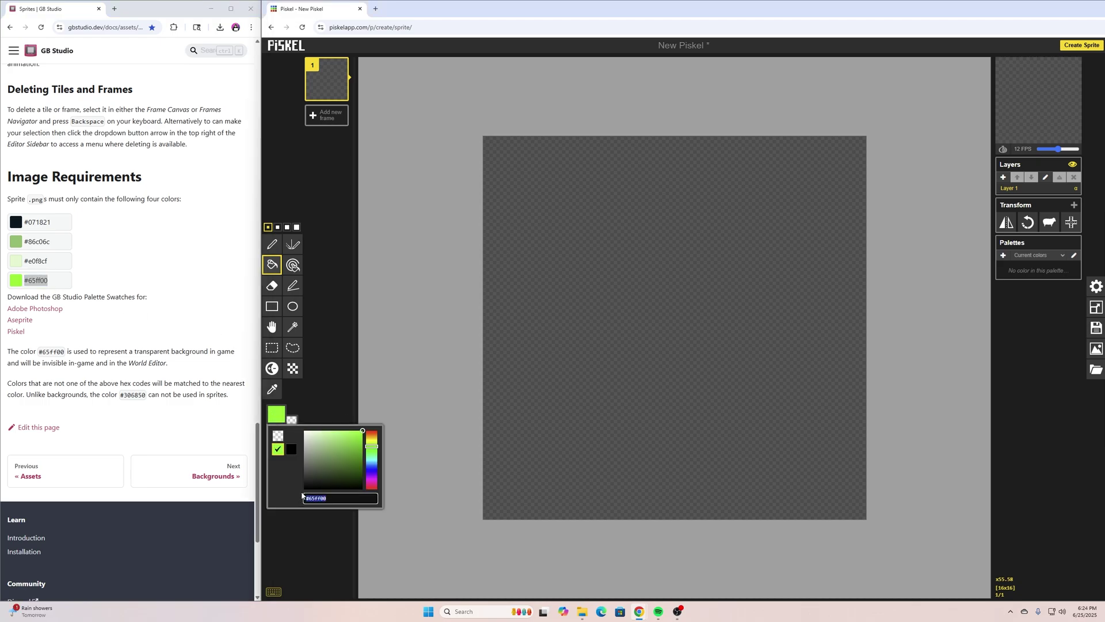
pyautogui.click(351, 383)
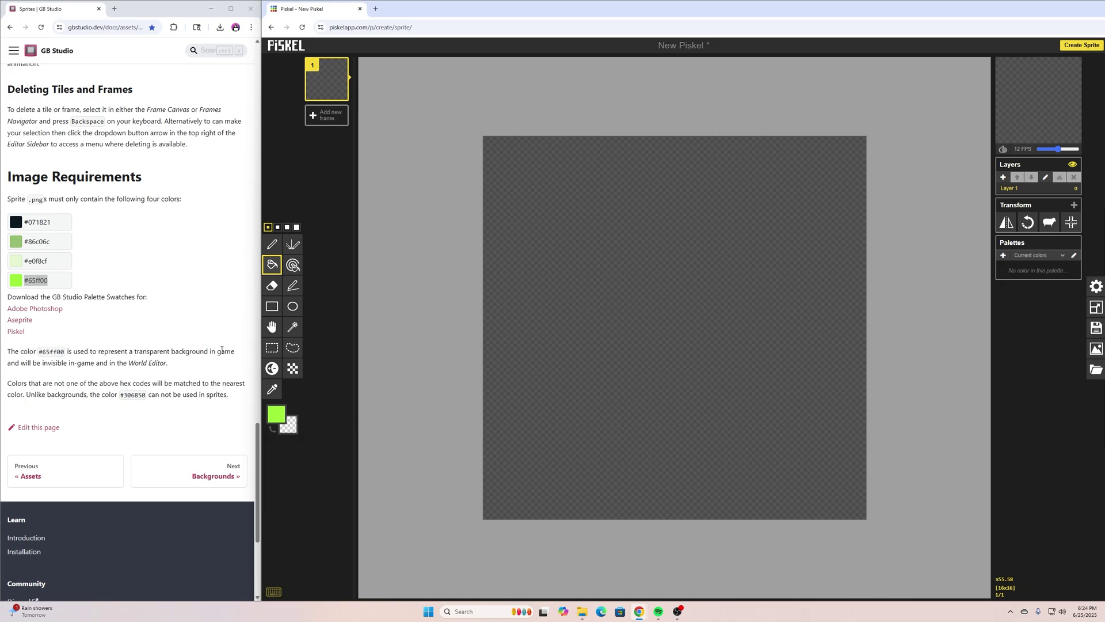
pyautogui.click(275, 414)
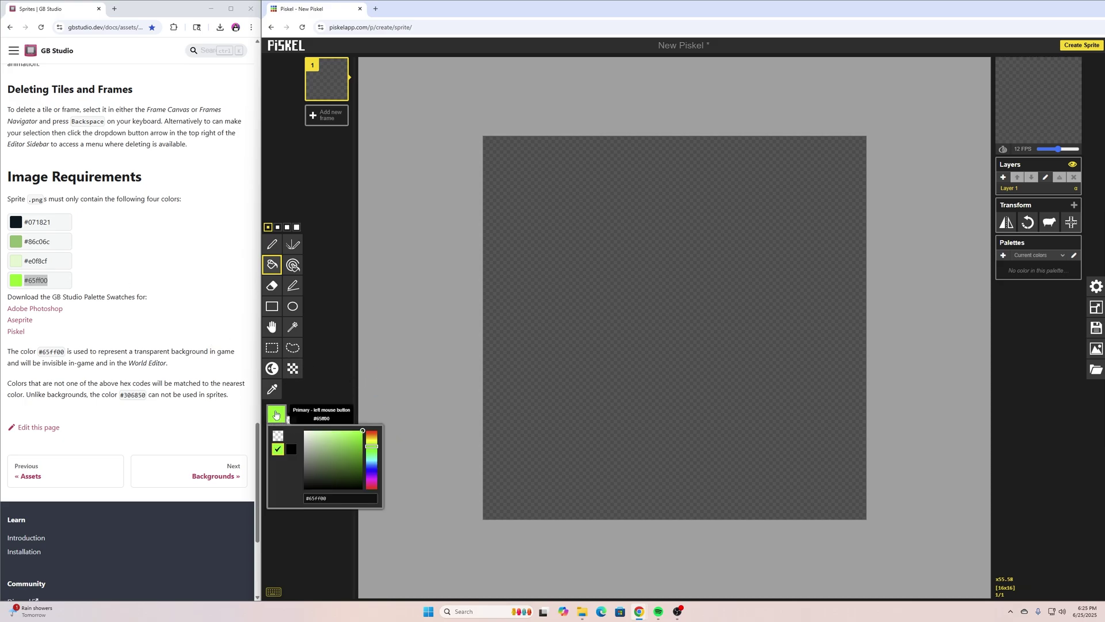
pyautogui.click(337, 498)
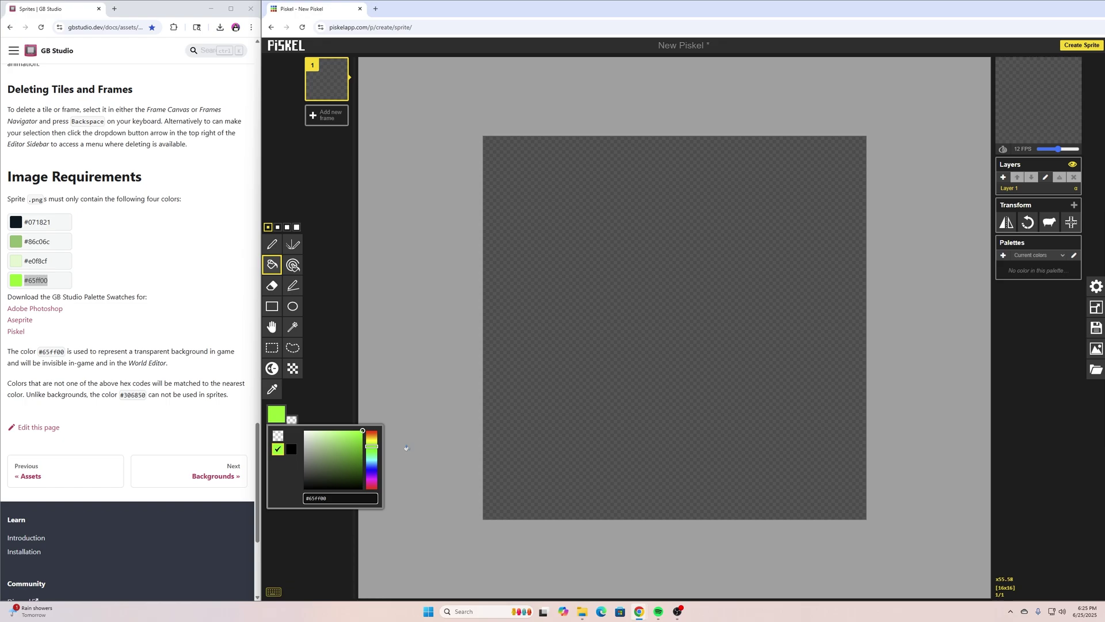
pyautogui.click(346, 397)
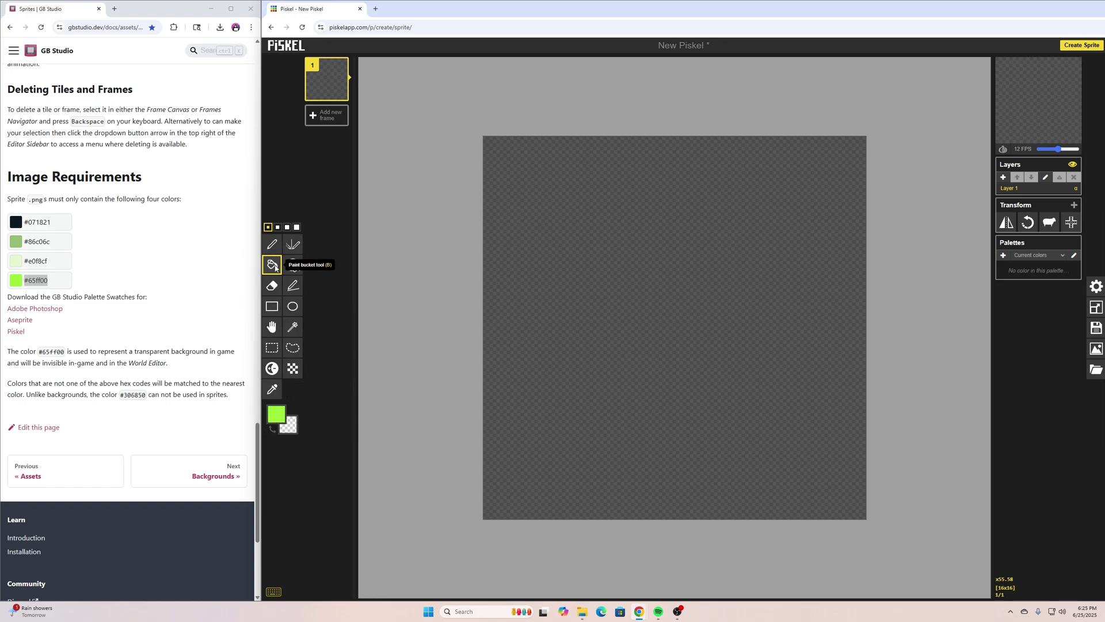
pyautogui.click(593, 311)
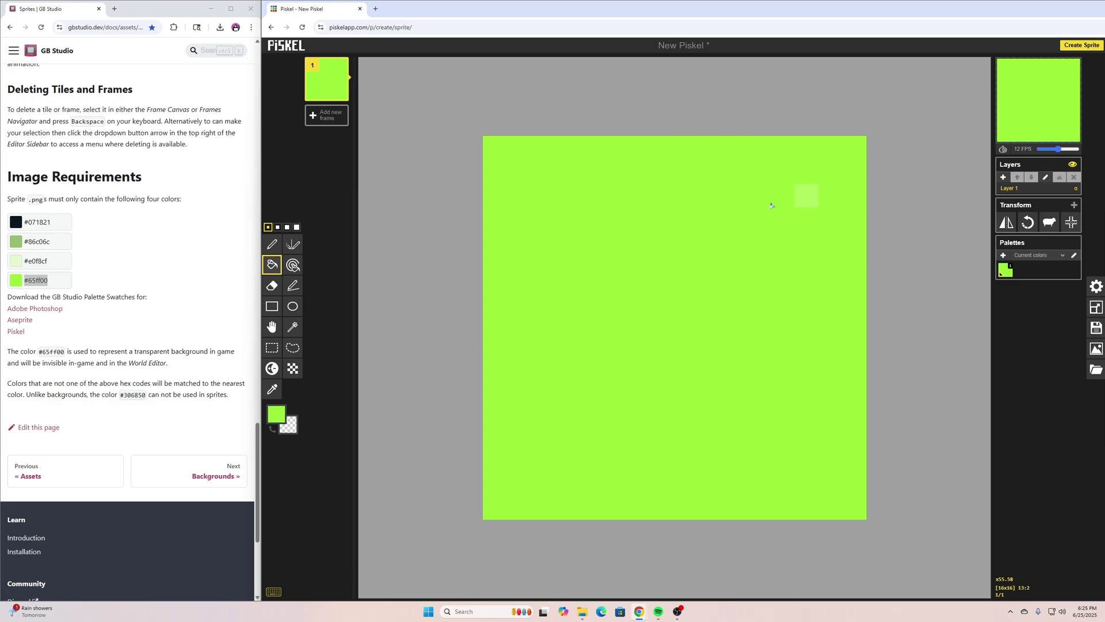
# Create Layer 2 above the green background and paste #071821 in as the primary colour.
pyautogui.click(1003, 178)
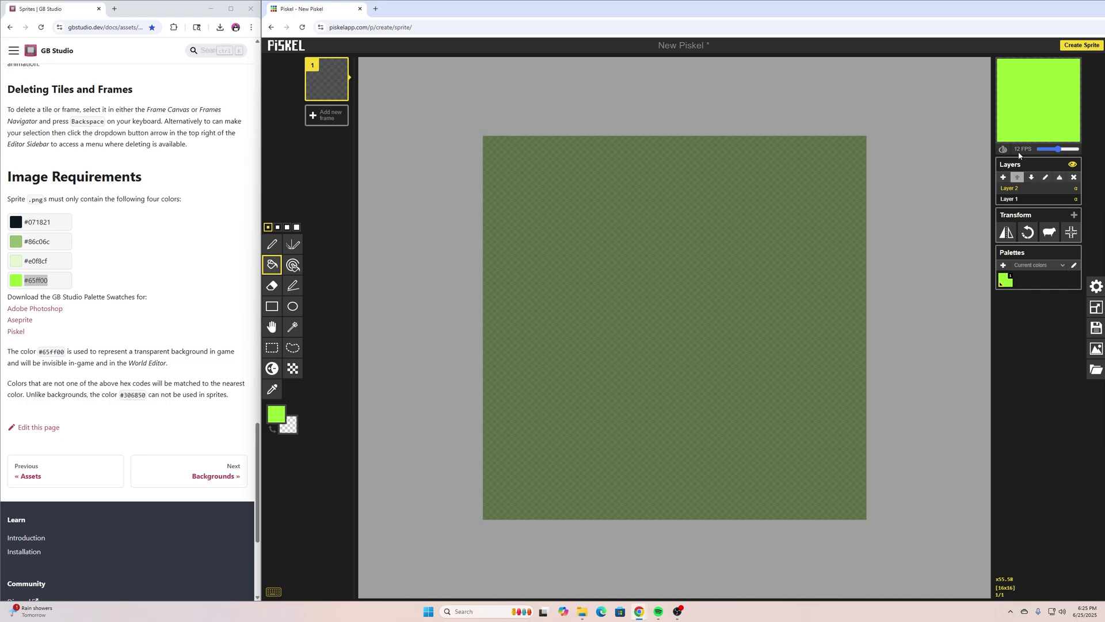
pyautogui.moveTo(1016, 140)
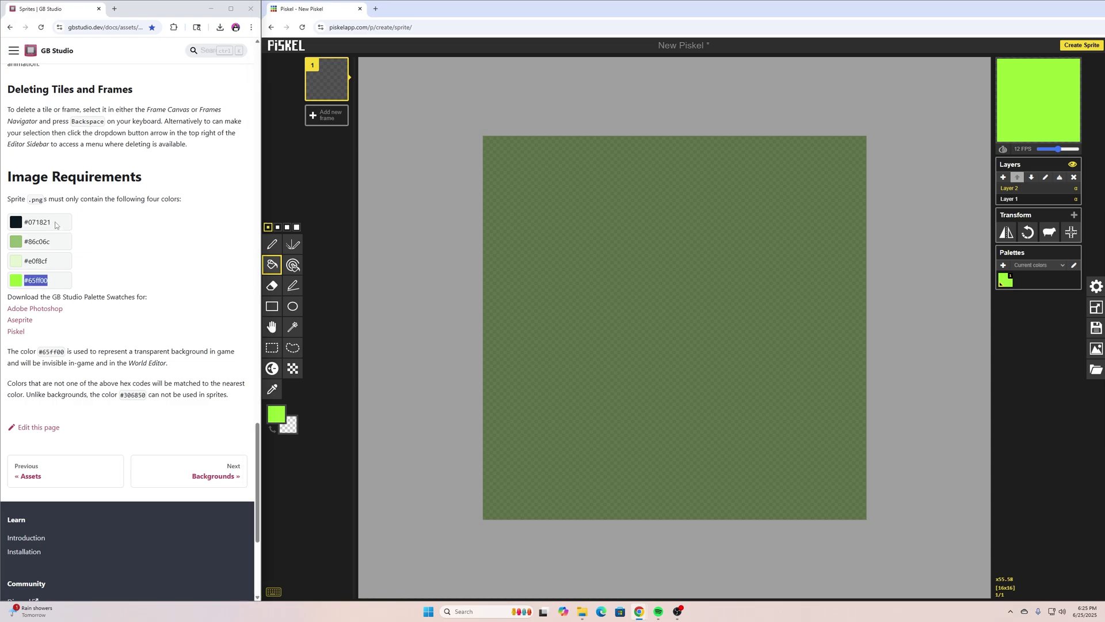
pyautogui.moveTo(56, 226); pyautogui.dragTo(24, 225)
pyautogui.rightClick(34, 221)
pyautogui.click(45, 233)
pyautogui.click(276, 414)
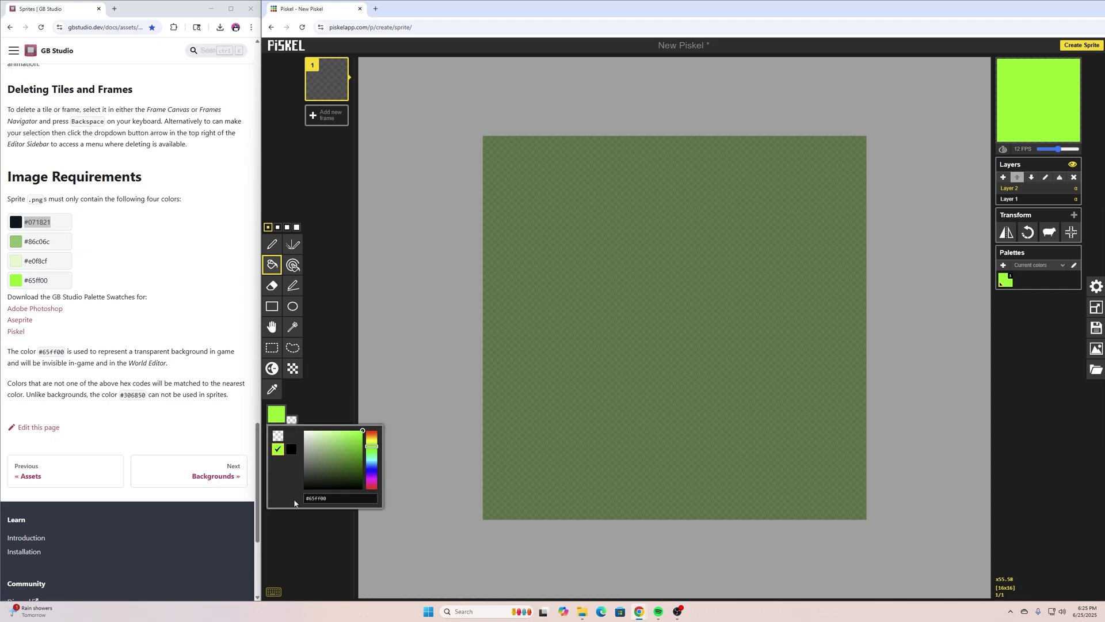
pyautogui.click(328, 497)
pyautogui.hotkey('ctrl', 'v')
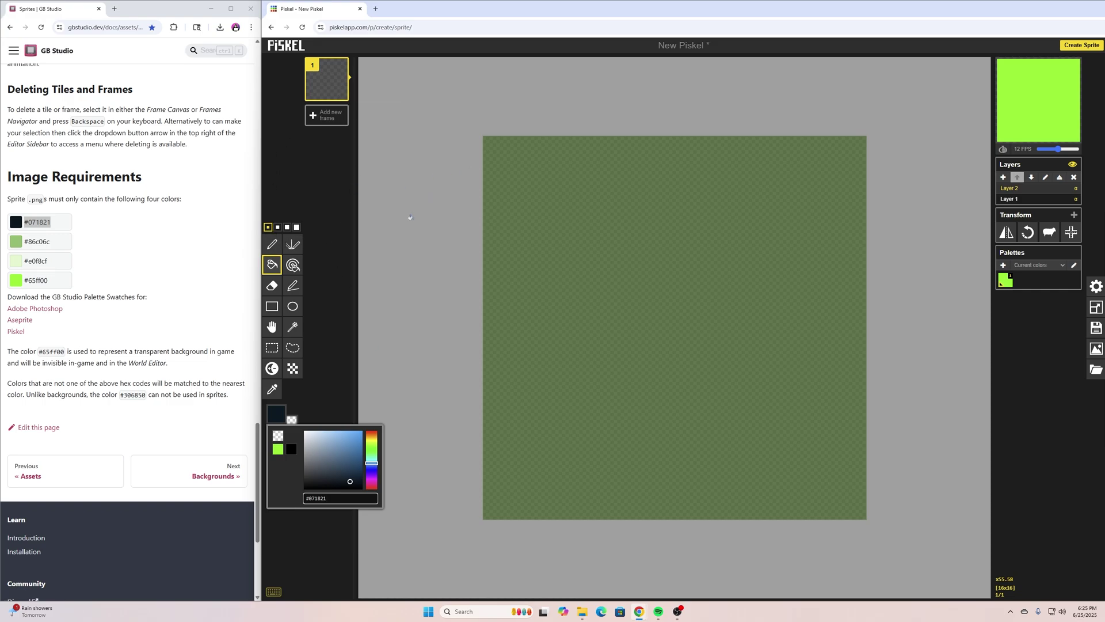
pyautogui.click(340, 260)
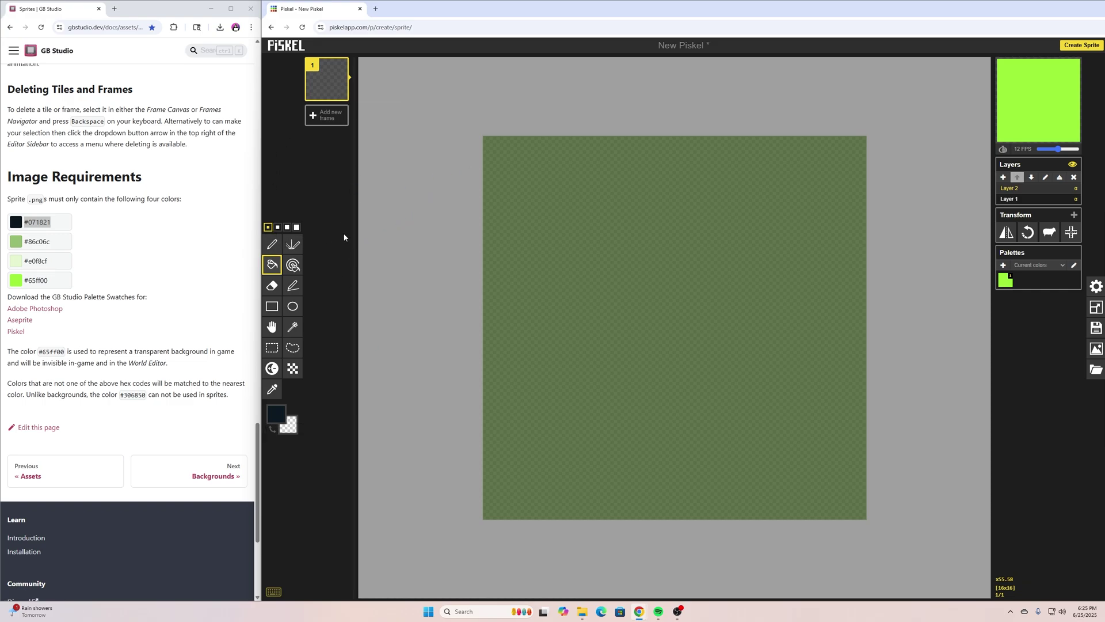
# With the Pen tool, draw the plane's dark right-hand nose and wing outline.
pyautogui.click(272, 244)
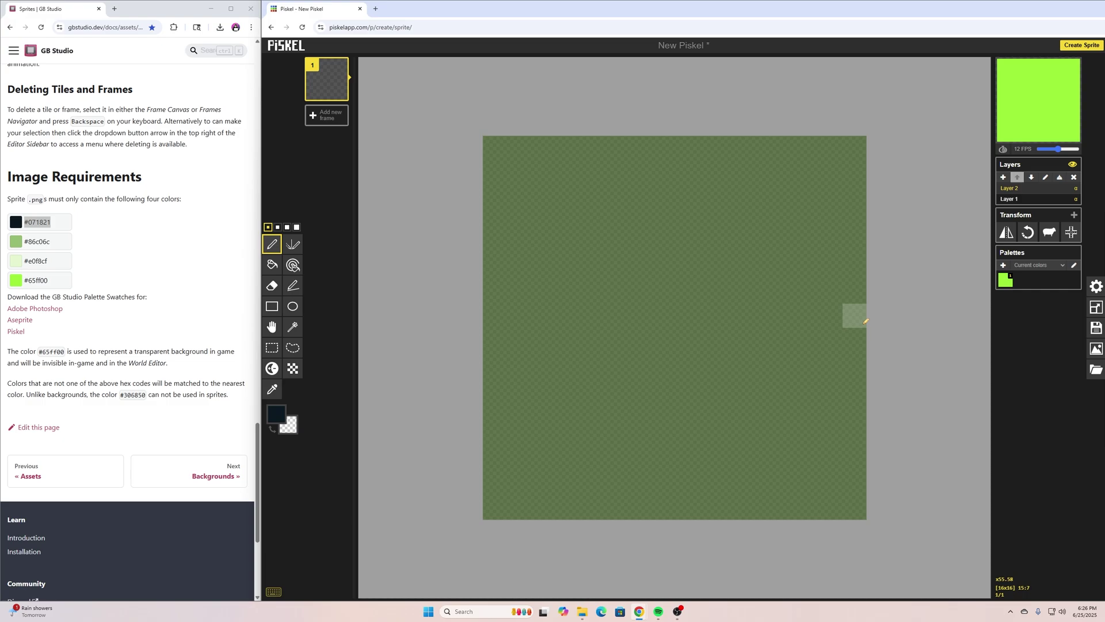
pyautogui.moveTo(865, 321)
pyautogui.mouseDown()
pyautogui.moveTo(855, 339)
pyautogui.moveTo(834, 316)
pyautogui.moveTo(831, 339)
pyautogui.mouseUp()
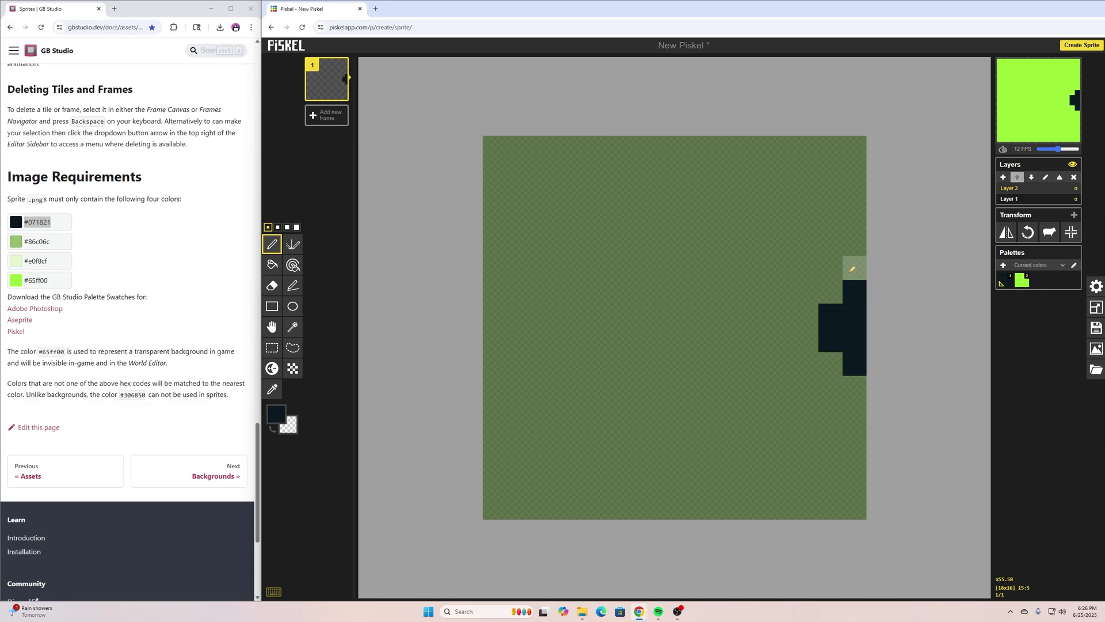
pyautogui.click(855, 267)
pyautogui.click(855, 387)
pyautogui.moveTo(782, 292); pyautogui.dragTo(787, 364)
pyautogui.moveTo(759, 267)
pyautogui.mouseDown()
pyautogui.moveTo(760, 237)
pyautogui.moveTo(663, 196)
pyautogui.mouseUp()
pyautogui.moveTo(758, 388)
pyautogui.mouseDown()
pyautogui.moveTo(755, 451)
pyautogui.moveTo(687, 483)
pyautogui.mouseUp()
# Draw the tail, wing and body outline pixels to complete the plane shape.
pyautogui.click(670, 461)
pyautogui.moveTo(495, 268); pyautogui.dragTo(494, 387)
pyautogui.moveTo(519, 243)
pyautogui.mouseDown()
pyautogui.moveTo(566, 288)
pyautogui.moveTo(610, 290)
pyautogui.moveTo(662, 220)
pyautogui.mouseUp()
pyautogui.moveTo(661, 436); pyautogui.dragTo(660, 403)
pyautogui.moveTo(519, 413); pyautogui.dragTo(656, 395)
pyautogui.moveTo(687, 316)
pyautogui.mouseDown()
pyautogui.moveTo(757, 314)
pyautogui.moveTo(757, 330)
pyautogui.moveTo(691, 331)
pyautogui.mouseUp()
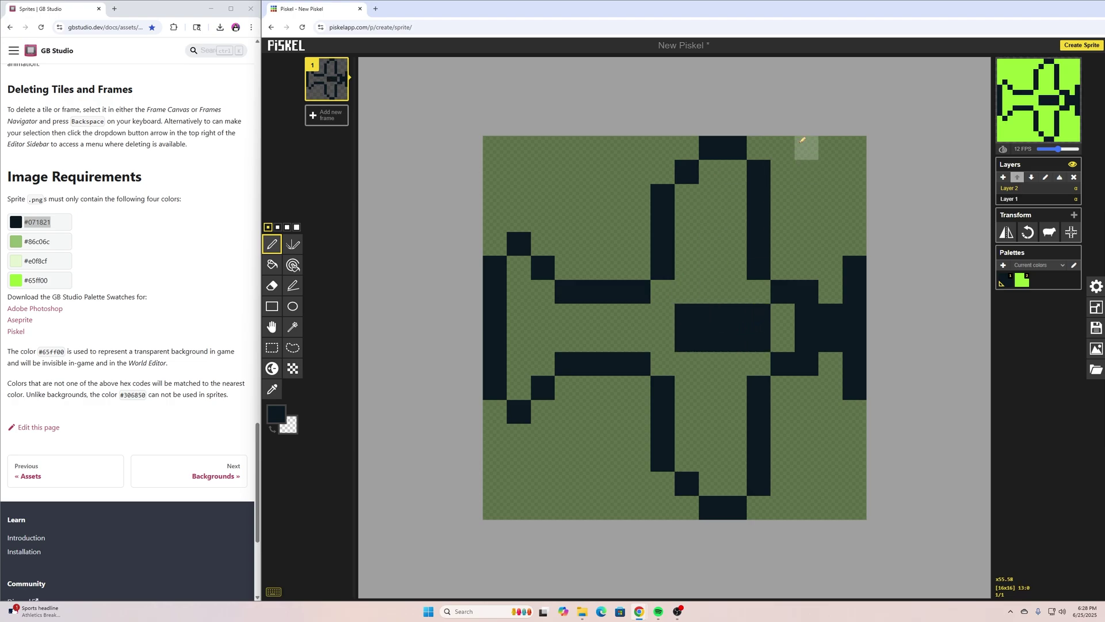
# Copy #86c06c from the docs and paste it in as the primary colour.
pyautogui.click(47, 242)
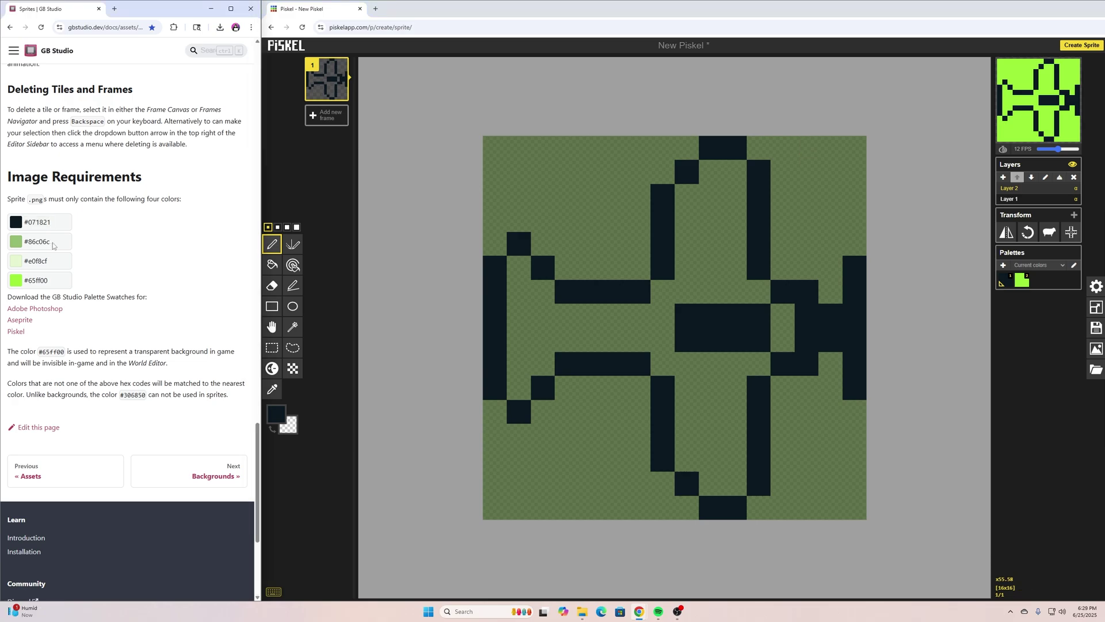
pyautogui.moveTo(50, 243); pyautogui.dragTo(25, 242)
pyautogui.rightClick(34, 241)
pyautogui.click(47, 255)
pyautogui.click(276, 412)
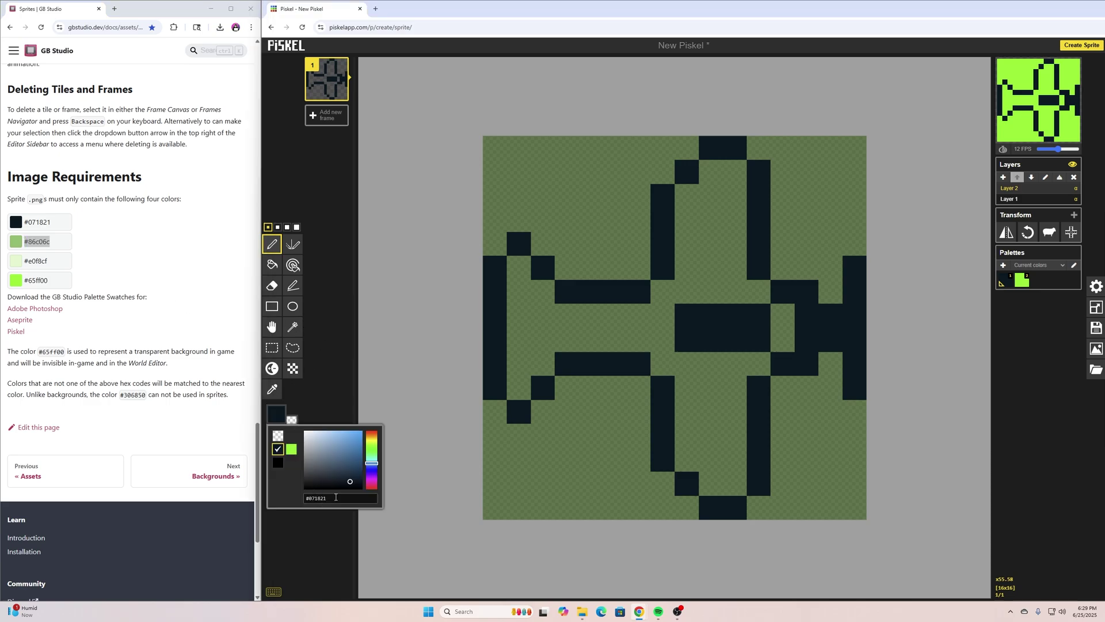
pyautogui.moveTo(335, 497); pyautogui.dragTo(288, 498)
pyautogui.hotkey('ctrl', 'v')
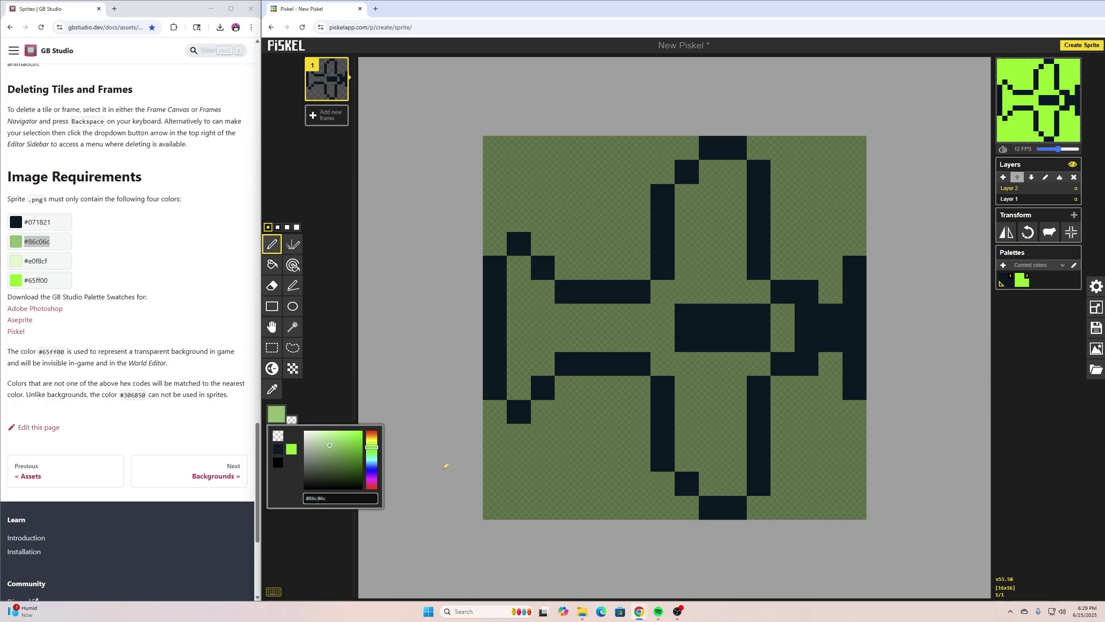
pyautogui.click(336, 260)
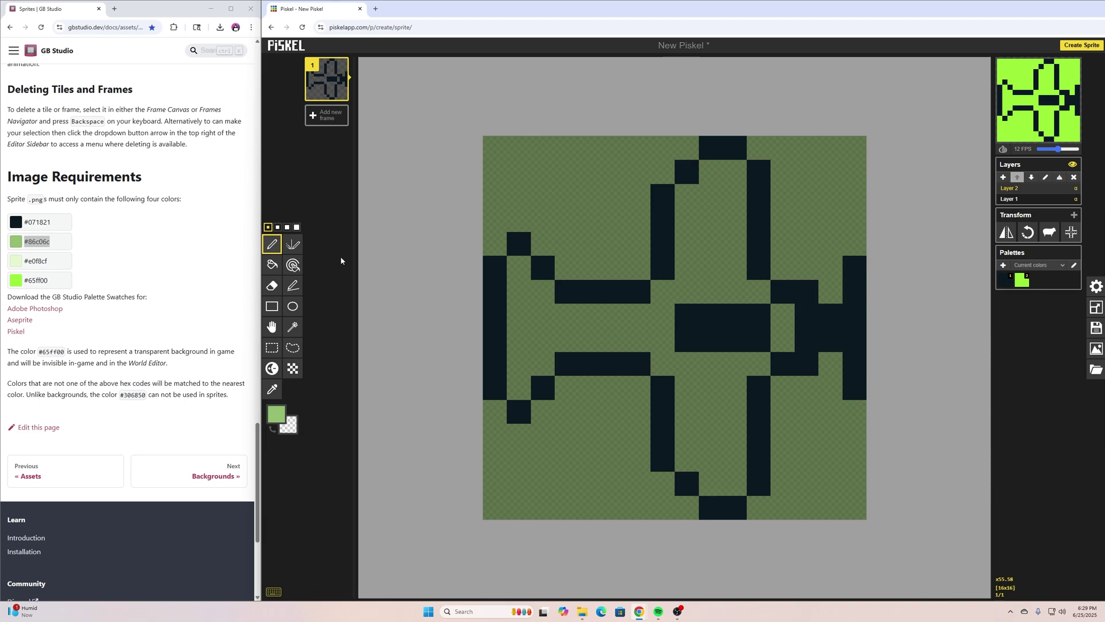
# Paint-bucket the plane's interior and the gap near the nose with #86c06c.
pyautogui.click(279, 262)
pyautogui.click(567, 316)
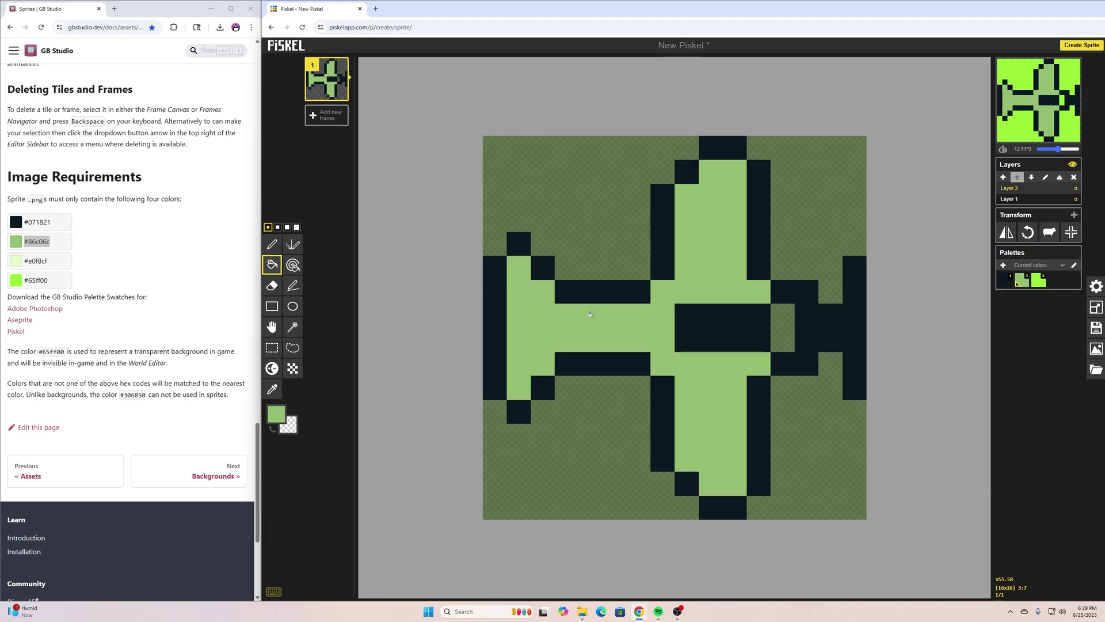
pyautogui.click(781, 334)
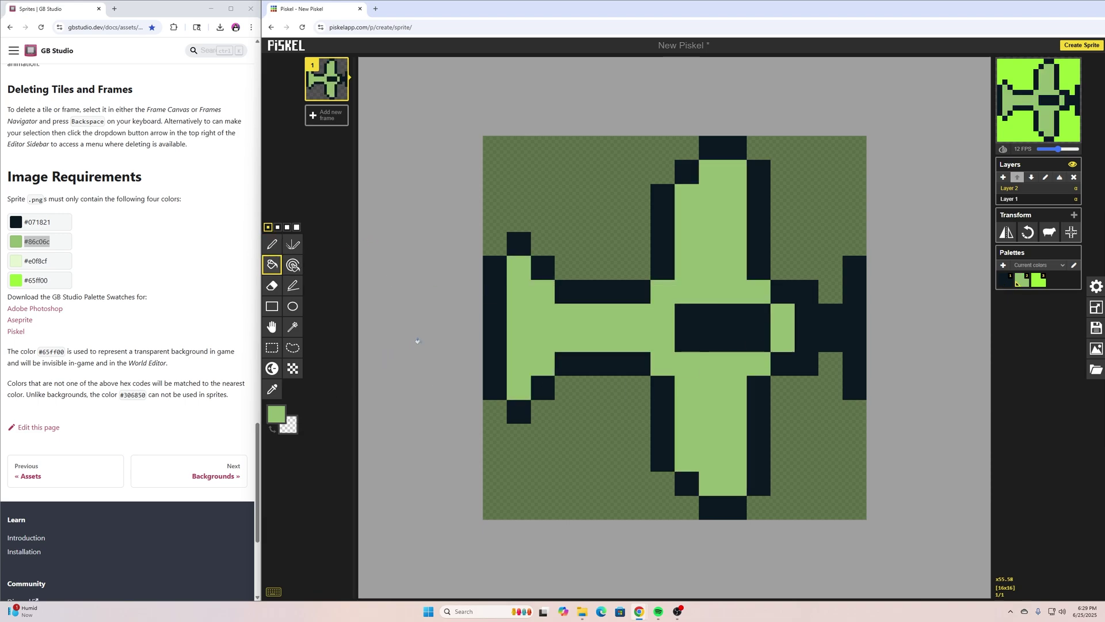
# Duplicate frame 1 and erase the lower dark pixel at the plane's right tip on frame 2.
pyautogui.click(272, 244)
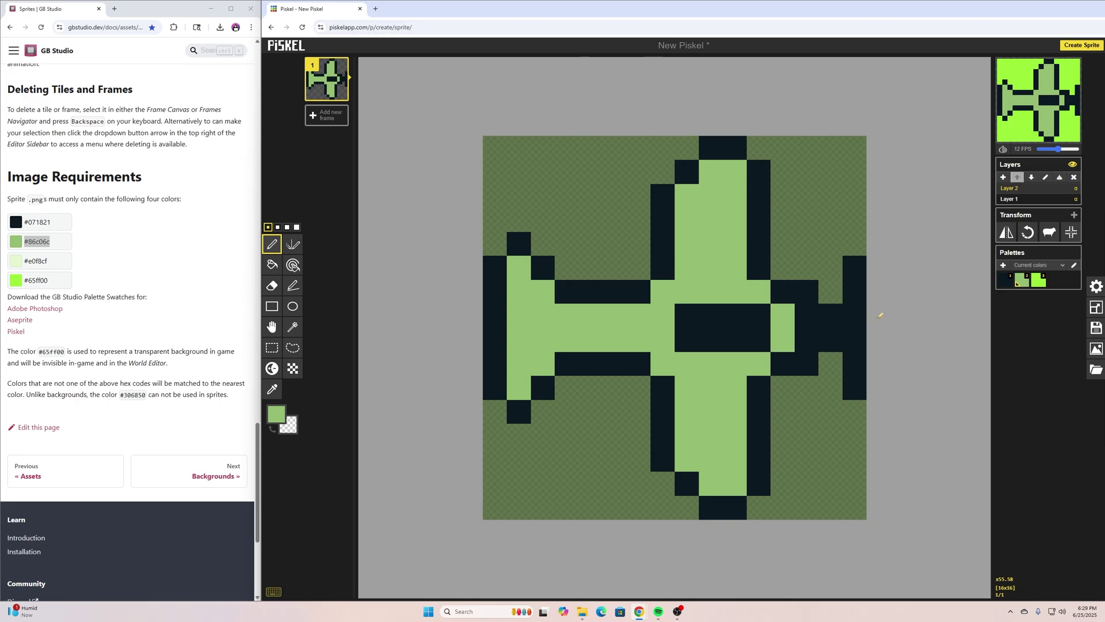
pyautogui.moveTo(332, 99)
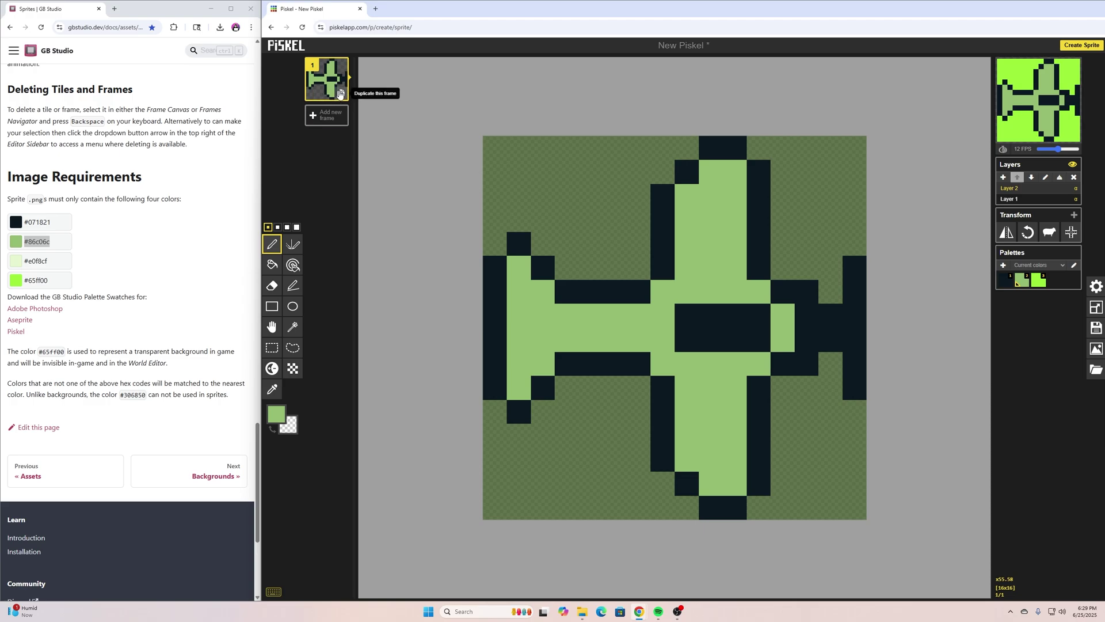
pyautogui.click(340, 94)
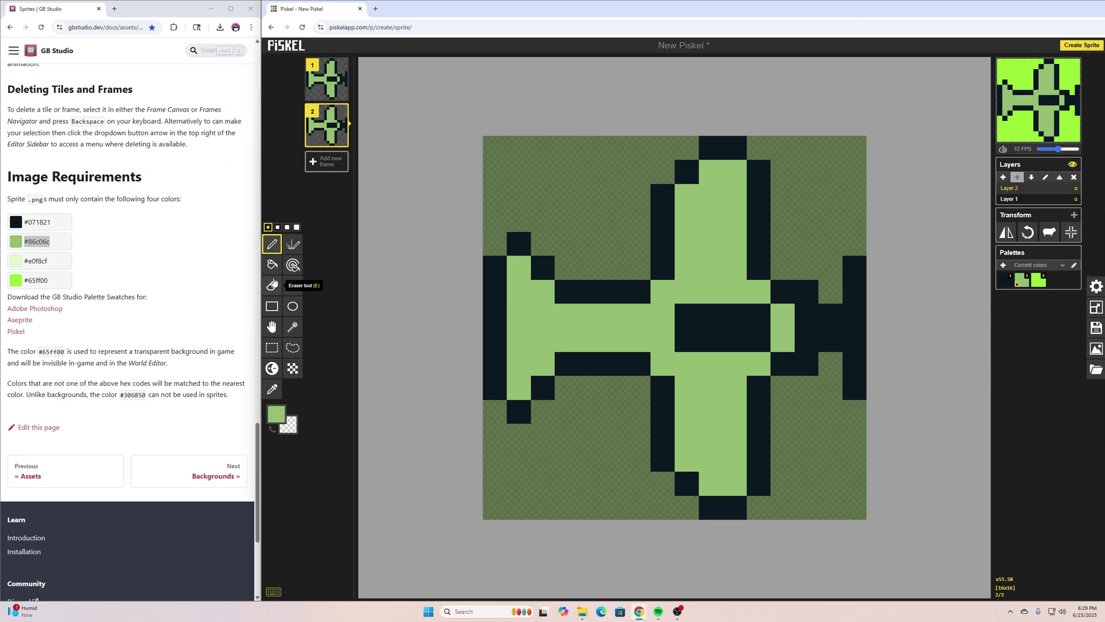
pyautogui.click(272, 285)
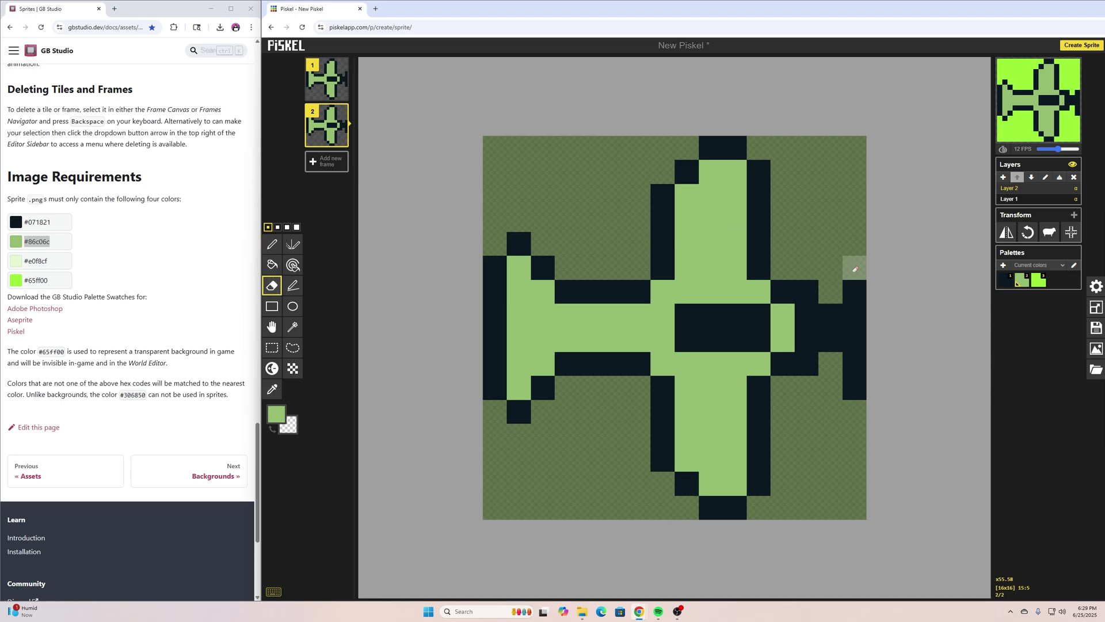
pyautogui.click(855, 387)
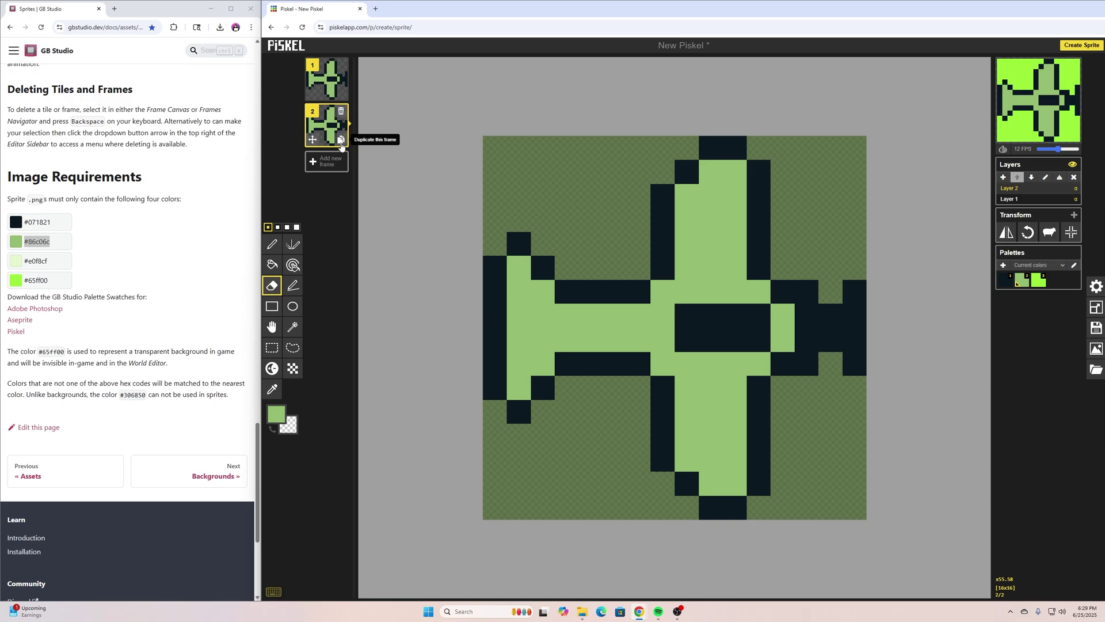
# Duplicate frame 2 into frame 3 and erase two more dark right-tip pixels.
pyautogui.click(340, 142)
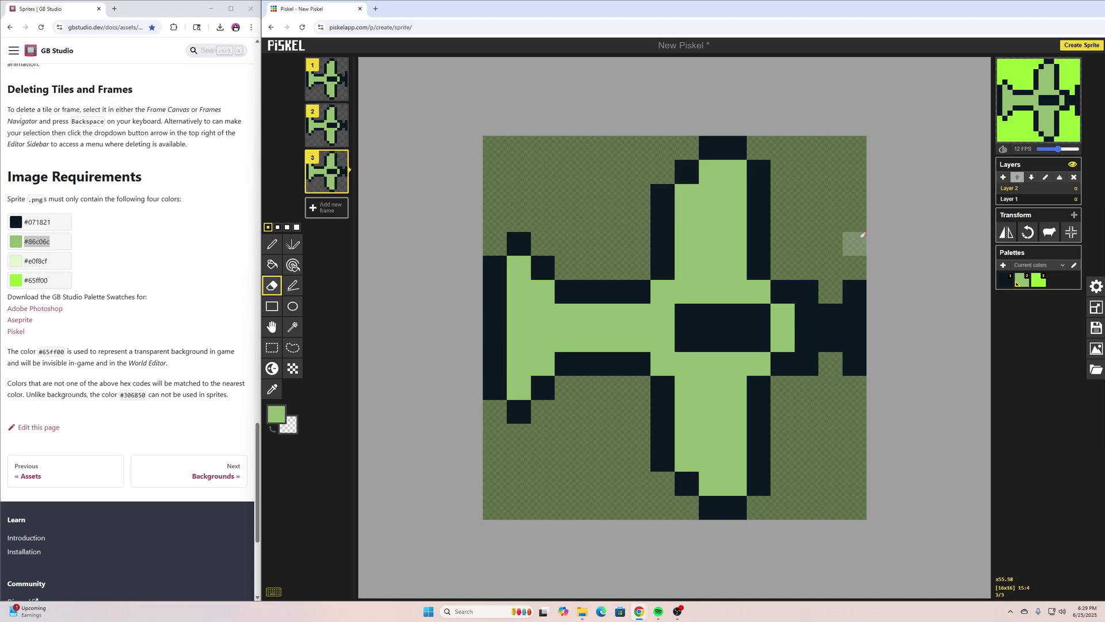
pyautogui.click(855, 292)
pyautogui.click(862, 361)
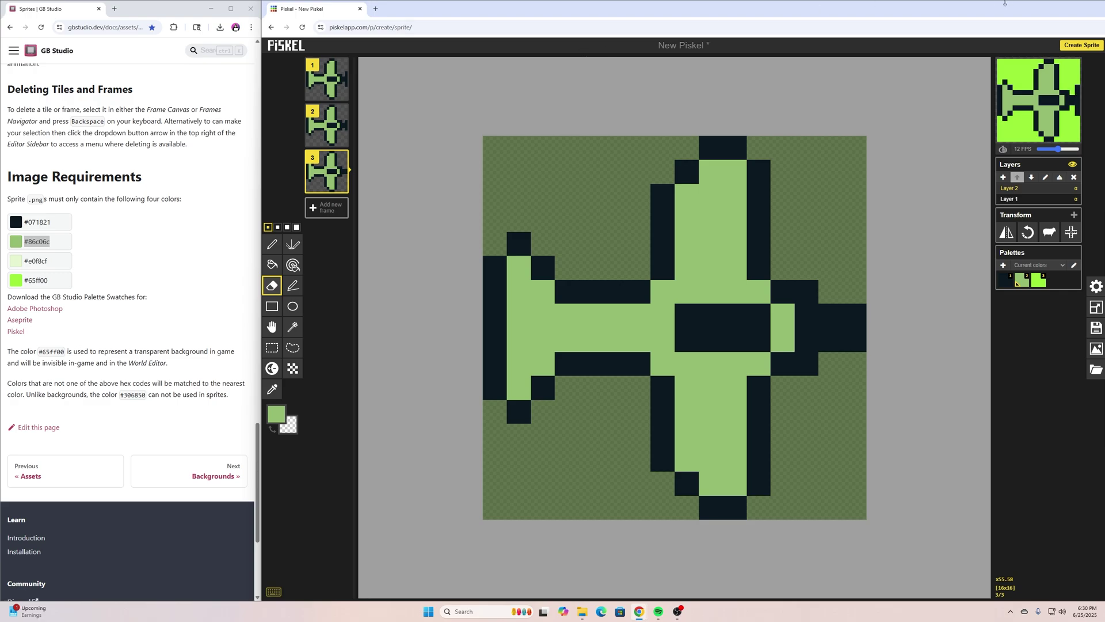
# Duplicate frame 3 into frame 4, select the plane below its nose, and pick #071821.
pyautogui.moveTo(326, 96)
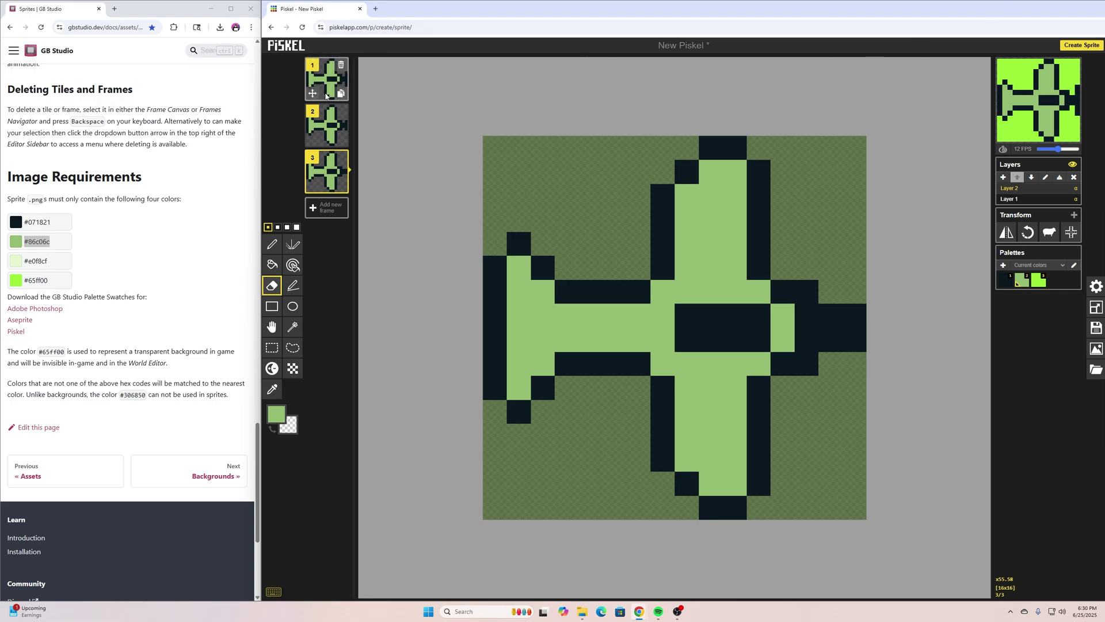
pyautogui.moveTo(322, 182)
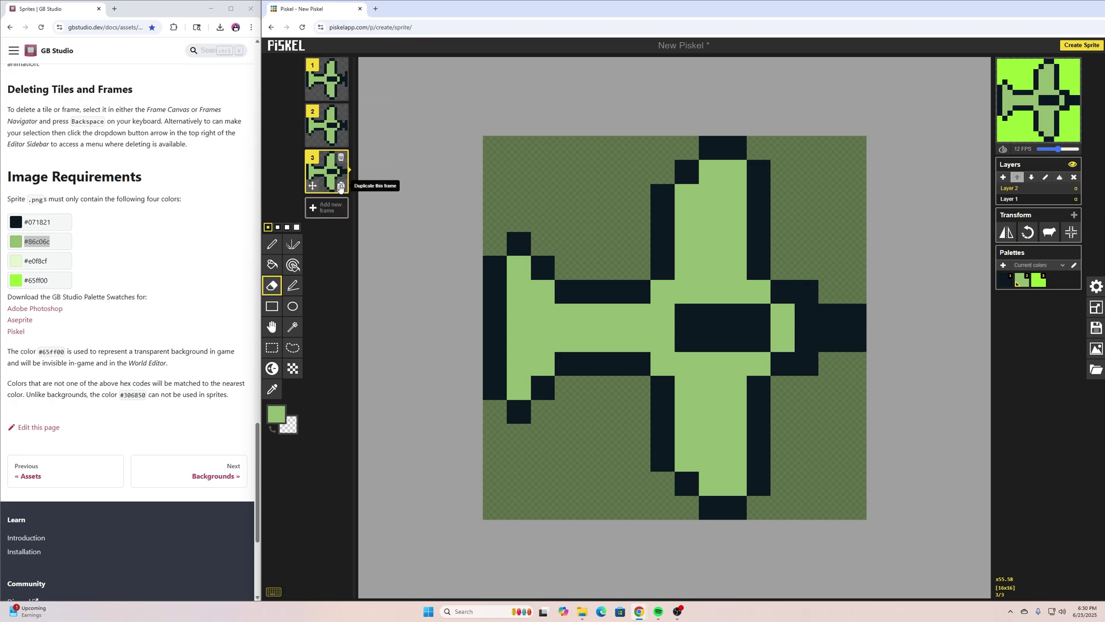
pyautogui.click(340, 185)
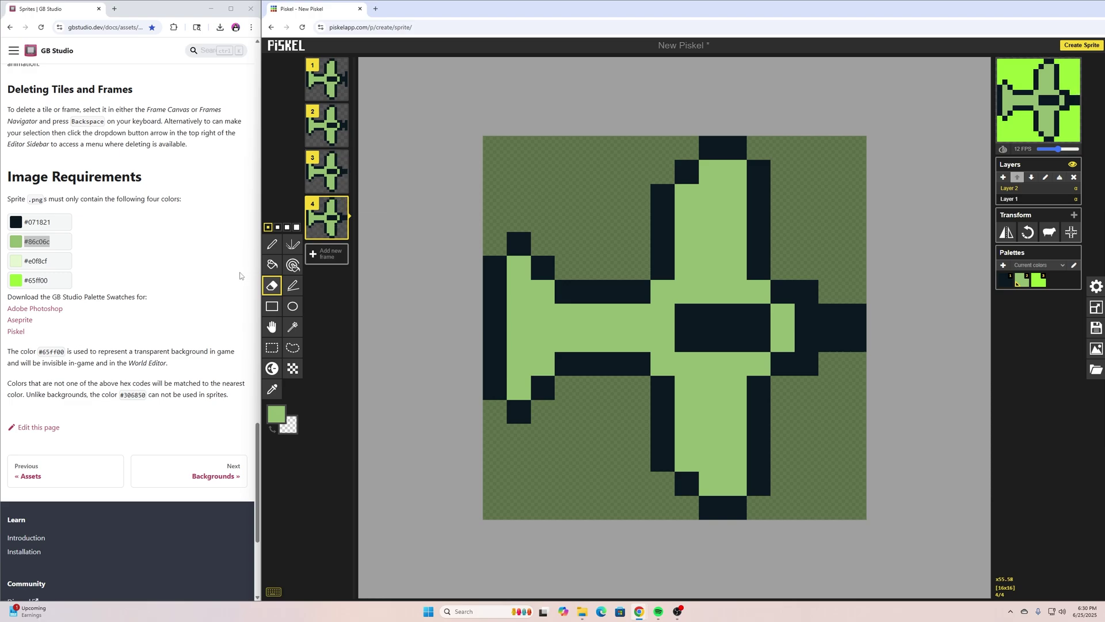
pyautogui.click(273, 346)
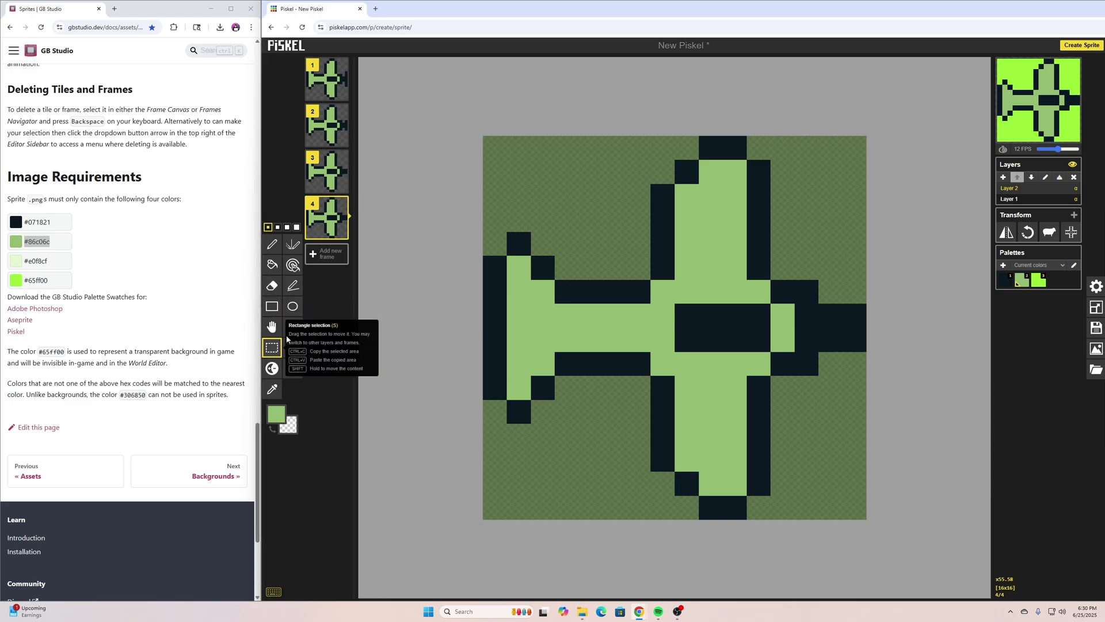
pyautogui.moveTo(454, 208); pyautogui.dragTo(915, 538)
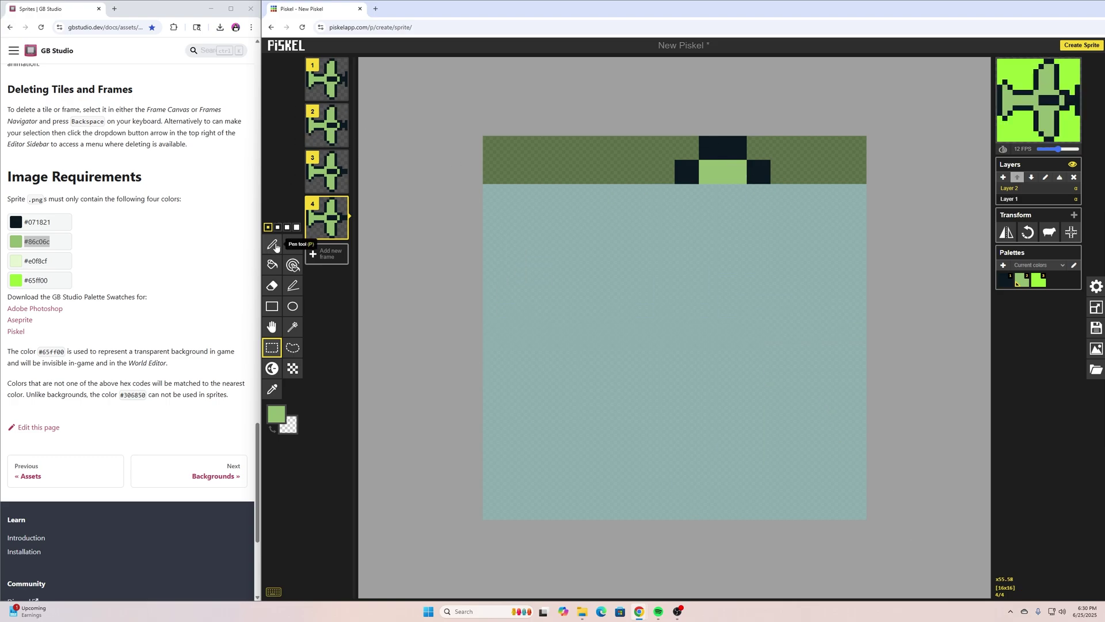
pyautogui.click(272, 244)
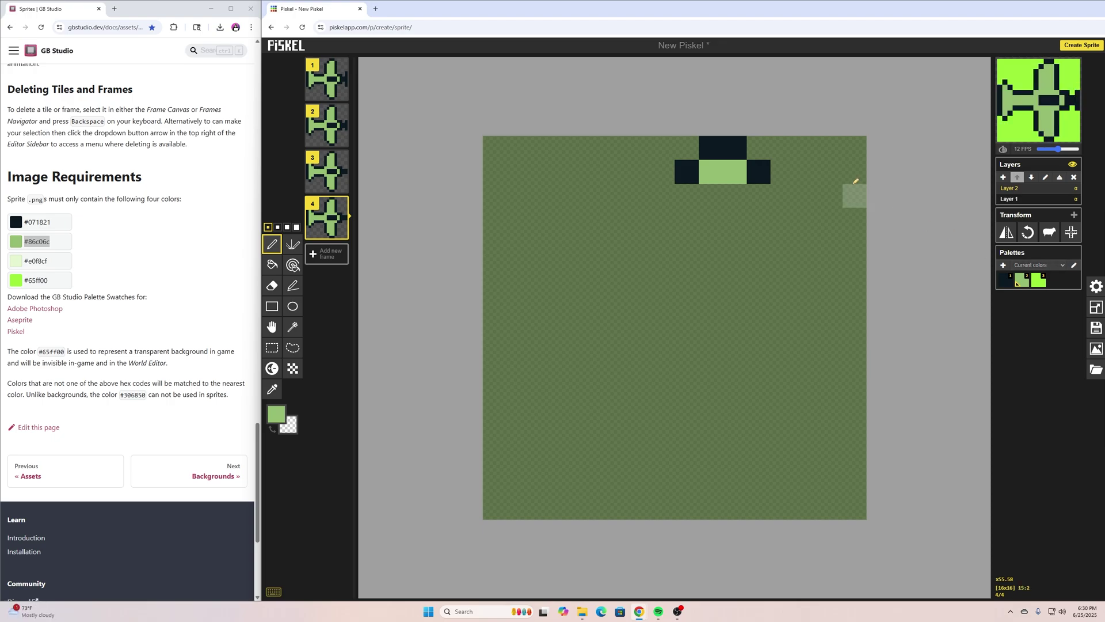
pyautogui.click(1004, 282)
pyautogui.moveTo(327, 168)
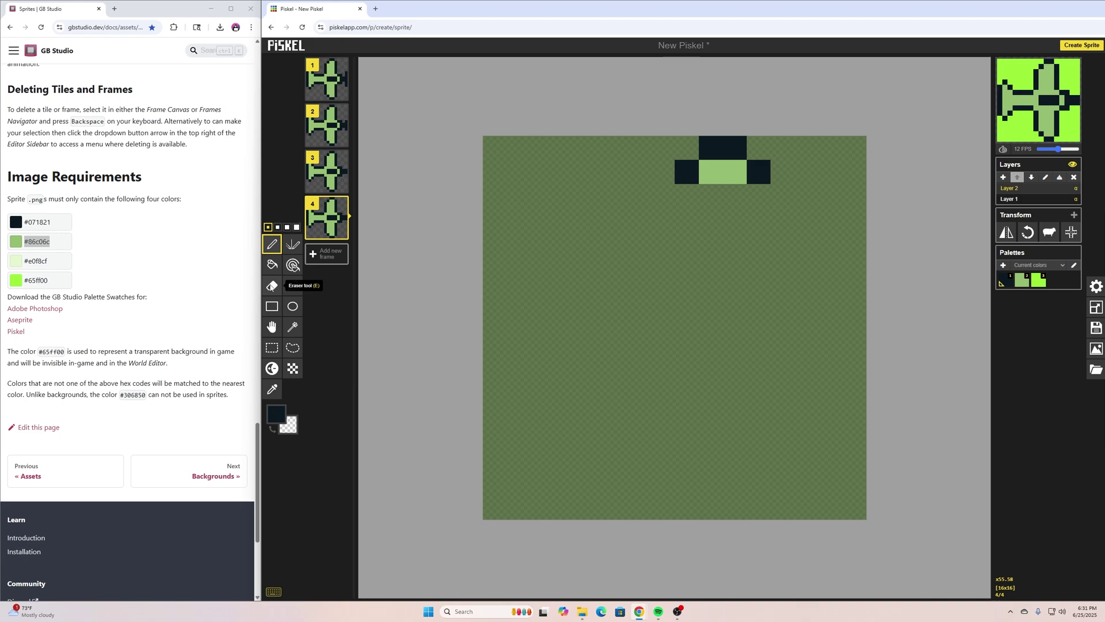
# Clear frame 4's leftover nose pixels and draw a small dark diagonal bullet shape.
pyautogui.moveTo(759, 171); pyautogui.dragTo(685, 150)
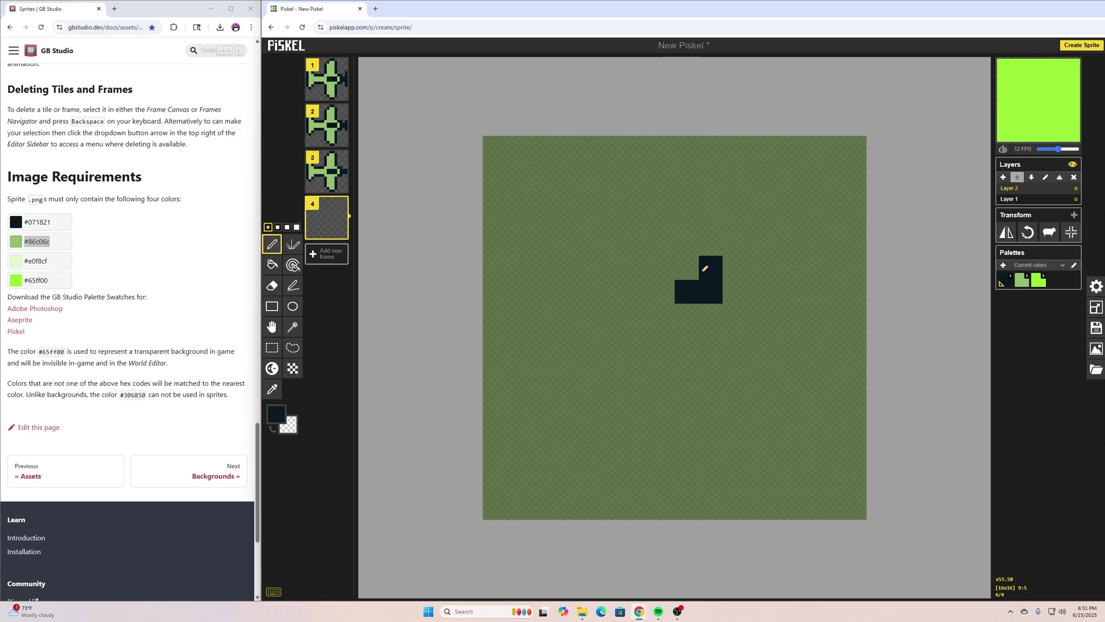
pyautogui.click(698, 268)
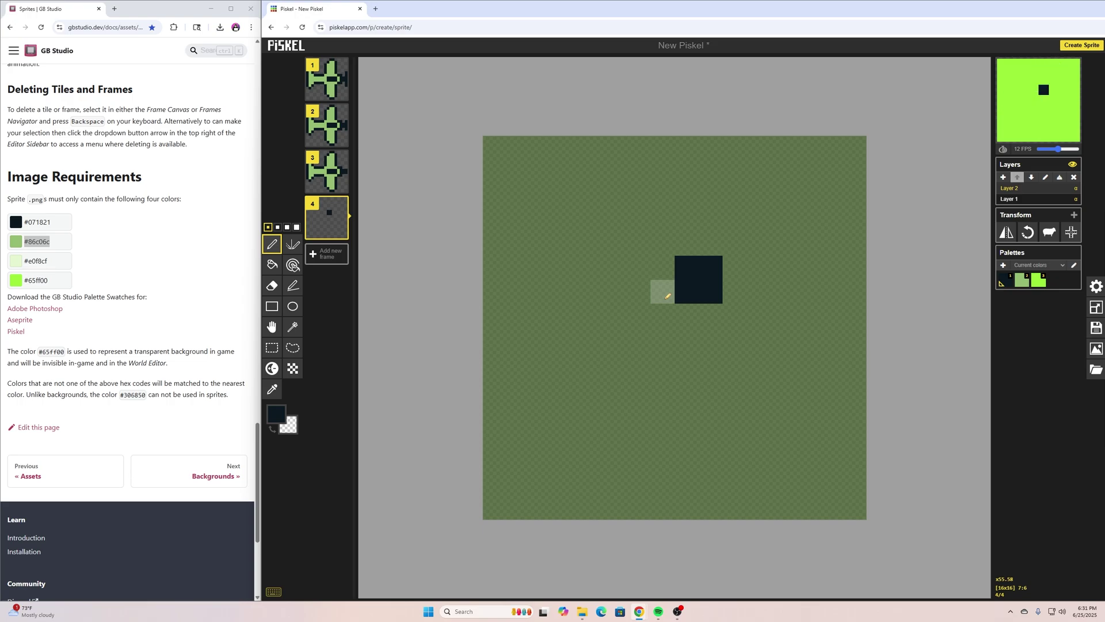
pyautogui.moveTo(666, 296)
pyautogui.mouseDown()
pyautogui.moveTo(661, 311)
pyautogui.moveTo(691, 315)
pyautogui.mouseUp()
pyautogui.click(638, 339)
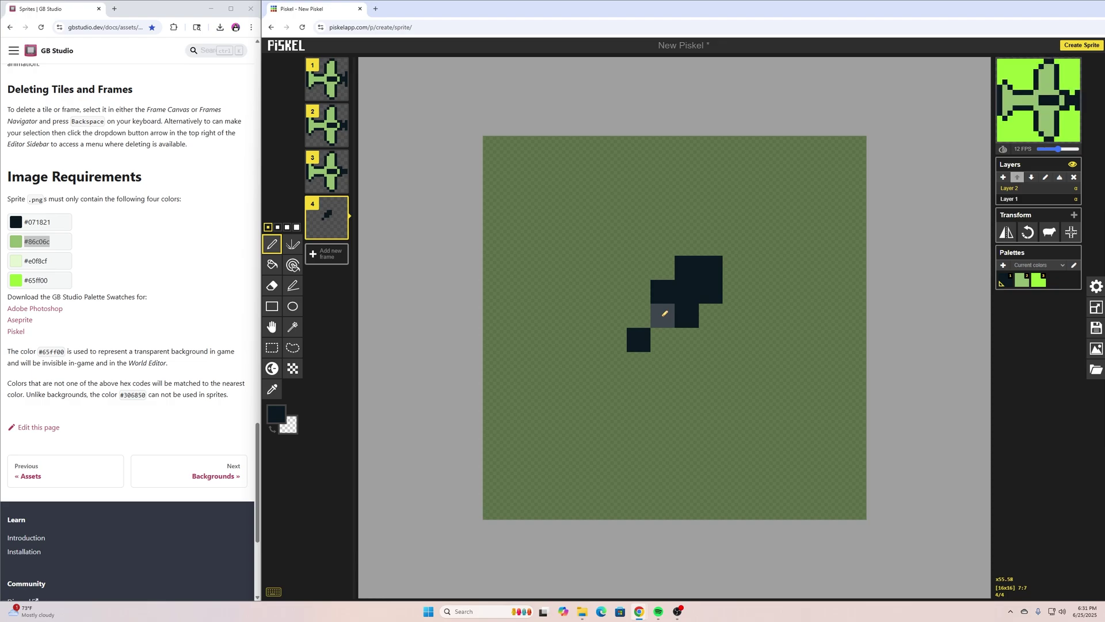
pyautogui.click(664, 314)
pyautogui.click(662, 242)
pyautogui.click(735, 243)
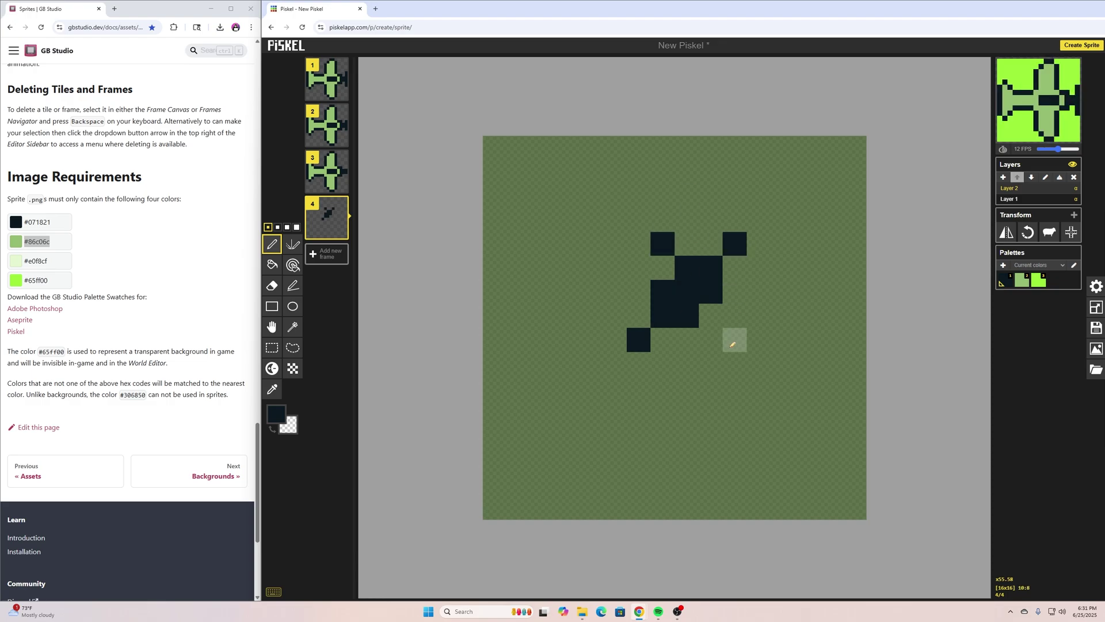
pyautogui.click(713, 339)
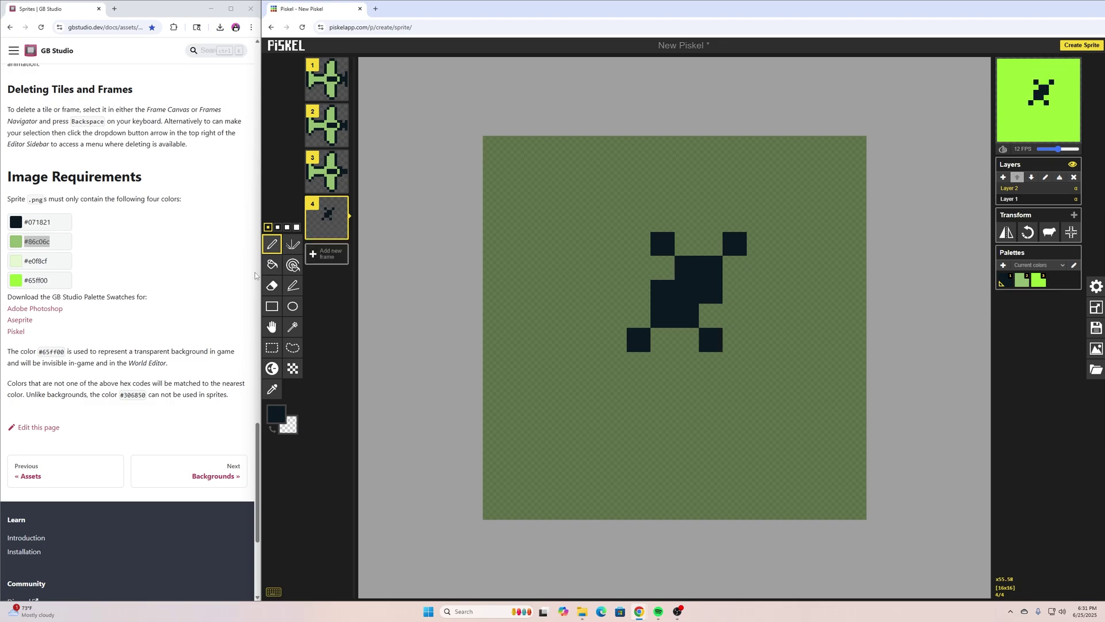
# Rectangle-select the bullet and move it two pixels down.
pyautogui.click(272, 348)
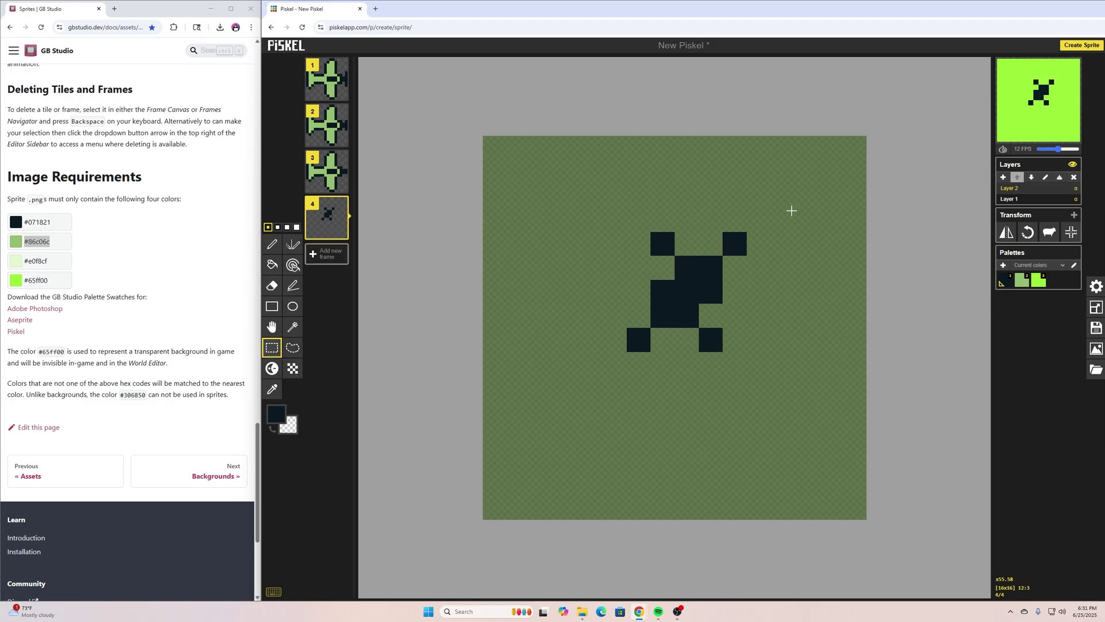
pyautogui.moveTo(791, 211); pyautogui.dragTo(590, 389)
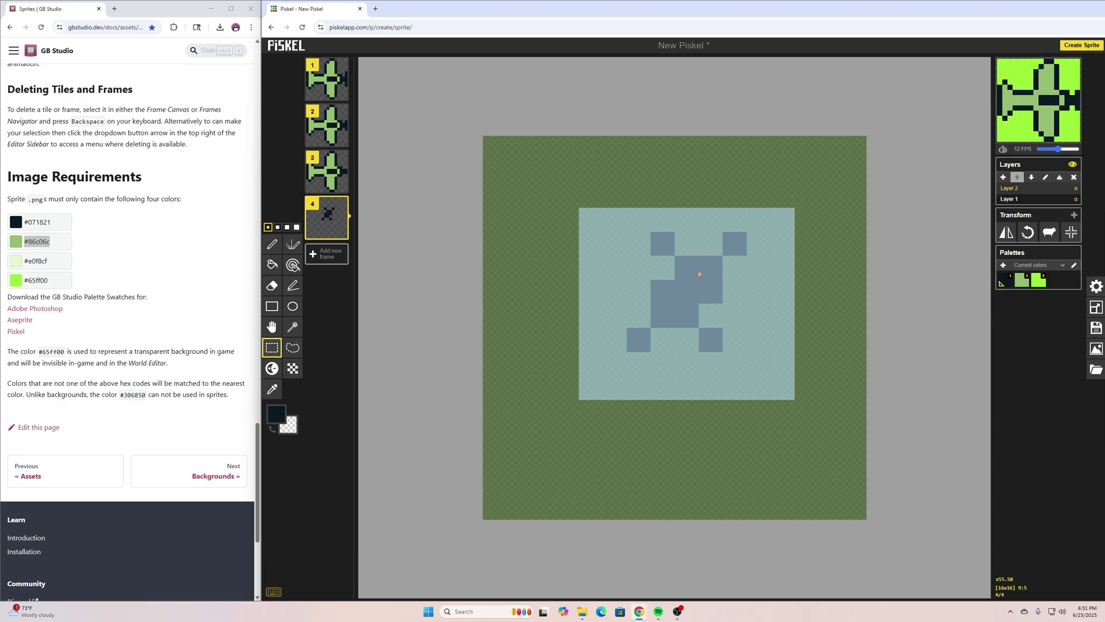
pyautogui.moveTo(696, 277); pyautogui.dragTo(678, 309)
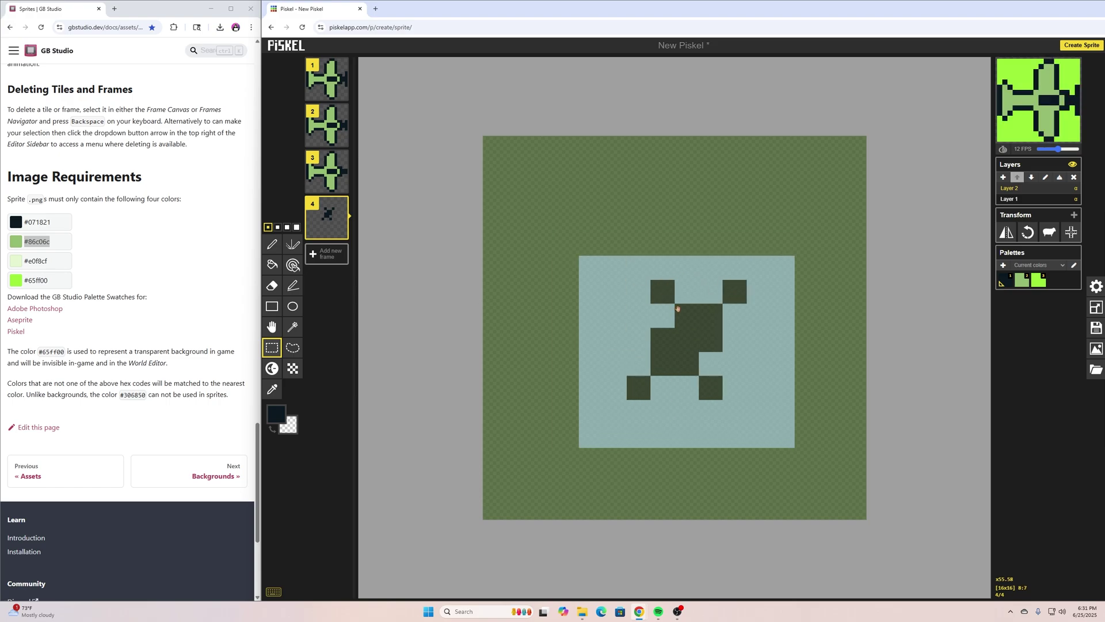
pyautogui.click(896, 324)
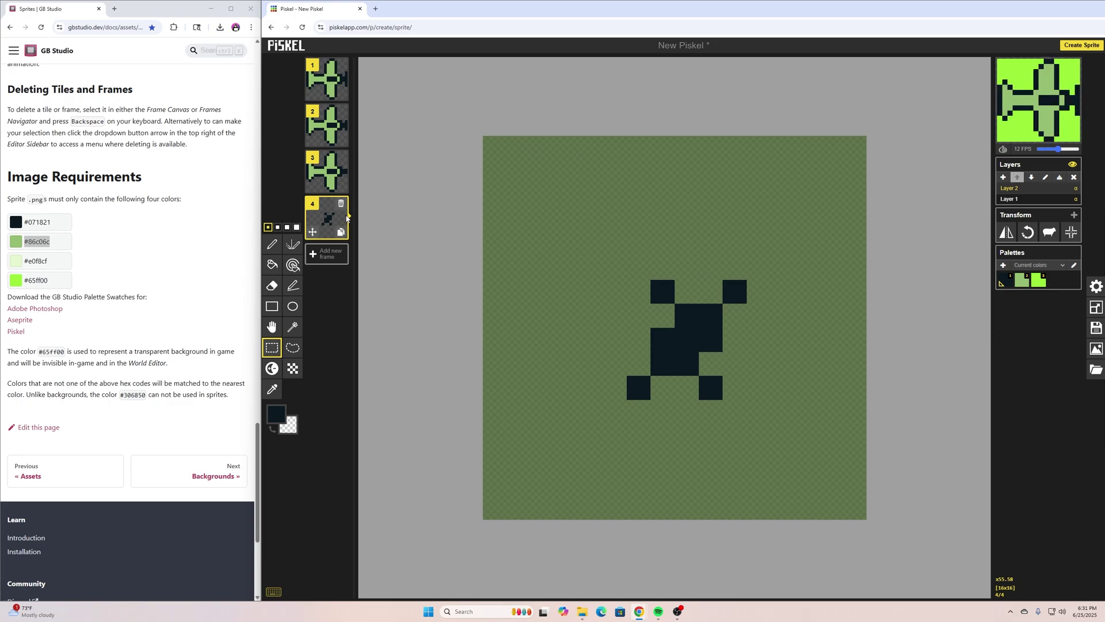
# Duplicate frame 4 into frame 5, erase the bullet, and draw a dark diamond burst with four corner pixels.
pyautogui.click(342, 236)
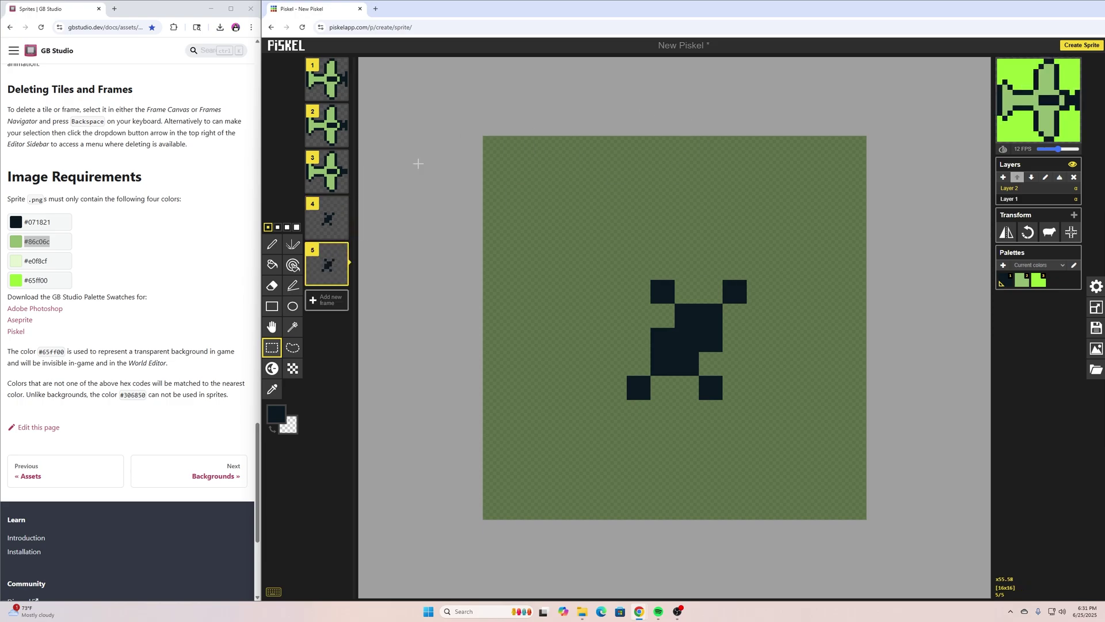
pyautogui.click(272, 285)
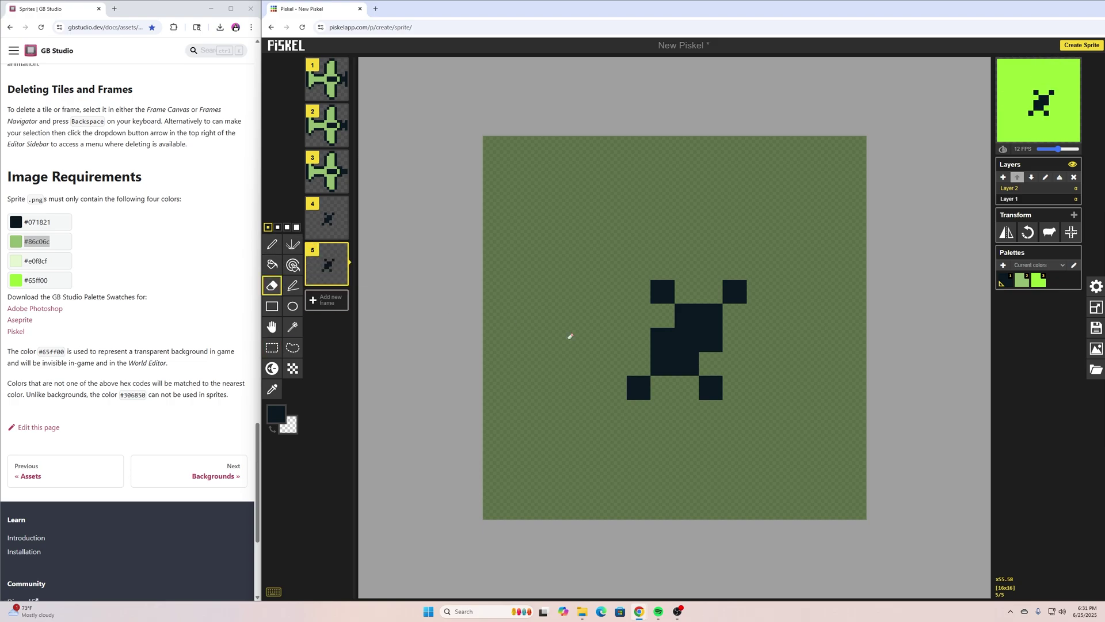
pyautogui.moveTo(660, 386)
pyautogui.mouseDown()
pyautogui.moveTo(666, 353)
pyautogui.moveTo(706, 322)
pyautogui.moveTo(662, 321)
pyautogui.moveTo(720, 370)
pyautogui.moveTo(717, 320)
pyautogui.moveTo(746, 287)
pyautogui.moveTo(658, 291)
pyautogui.mouseUp()
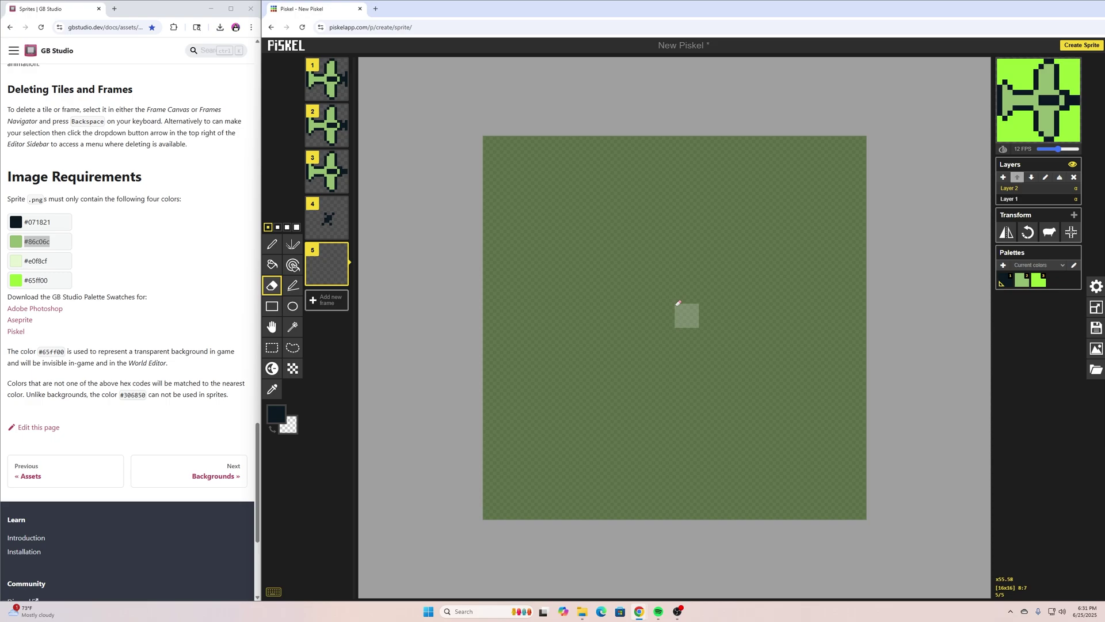
pyautogui.click(272, 244)
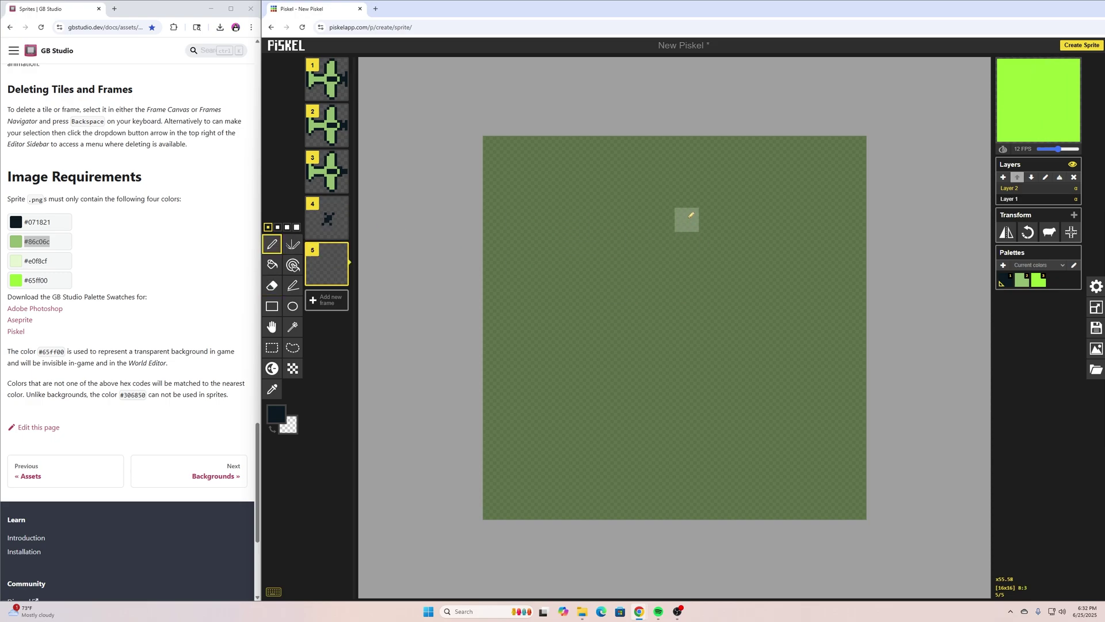
pyautogui.moveTo(685, 195)
pyautogui.mouseDown()
pyautogui.moveTo(661, 267)
pyautogui.moveTo(615, 292)
pyautogui.mouseUp()
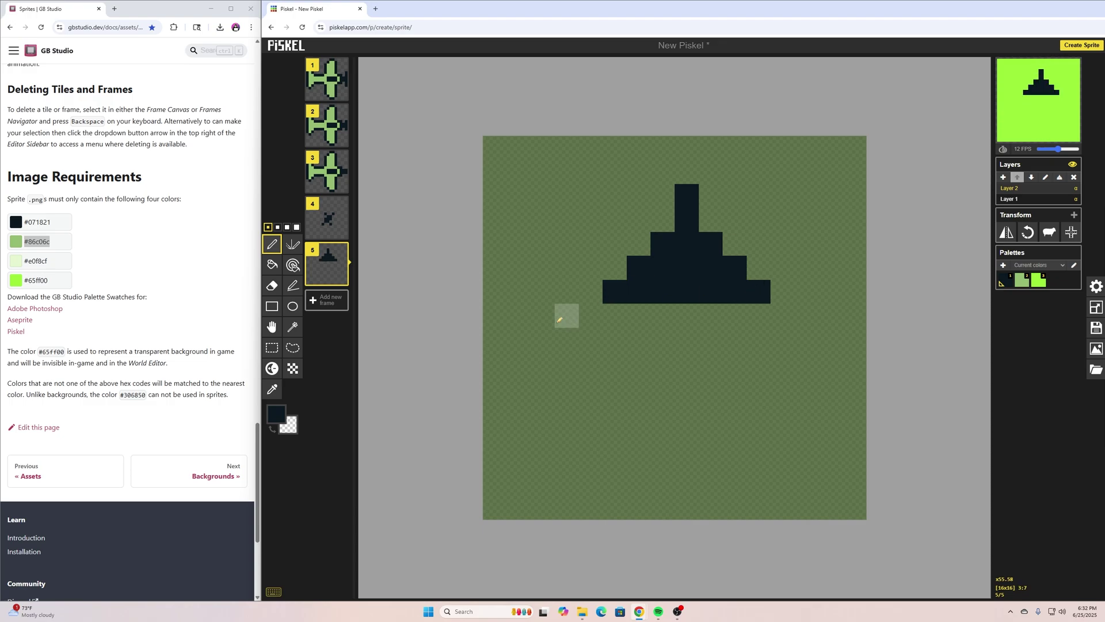
pyautogui.moveTo(559, 320)
pyautogui.mouseDown()
pyautogui.moveTo(783, 319)
pyautogui.moveTo(620, 333)
pyautogui.moveTo(717, 379)
pyautogui.moveTo(687, 437)
pyautogui.mouseUp()
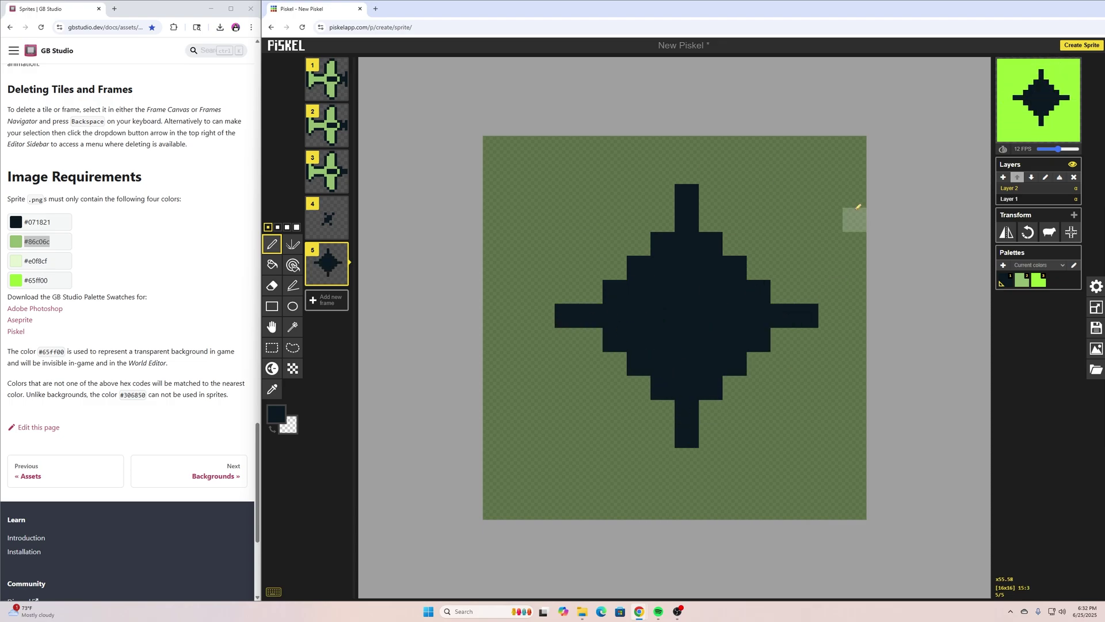
pyautogui.click(759, 244)
pyautogui.click(614, 243)
pyautogui.click(615, 388)
pyautogui.click(759, 388)
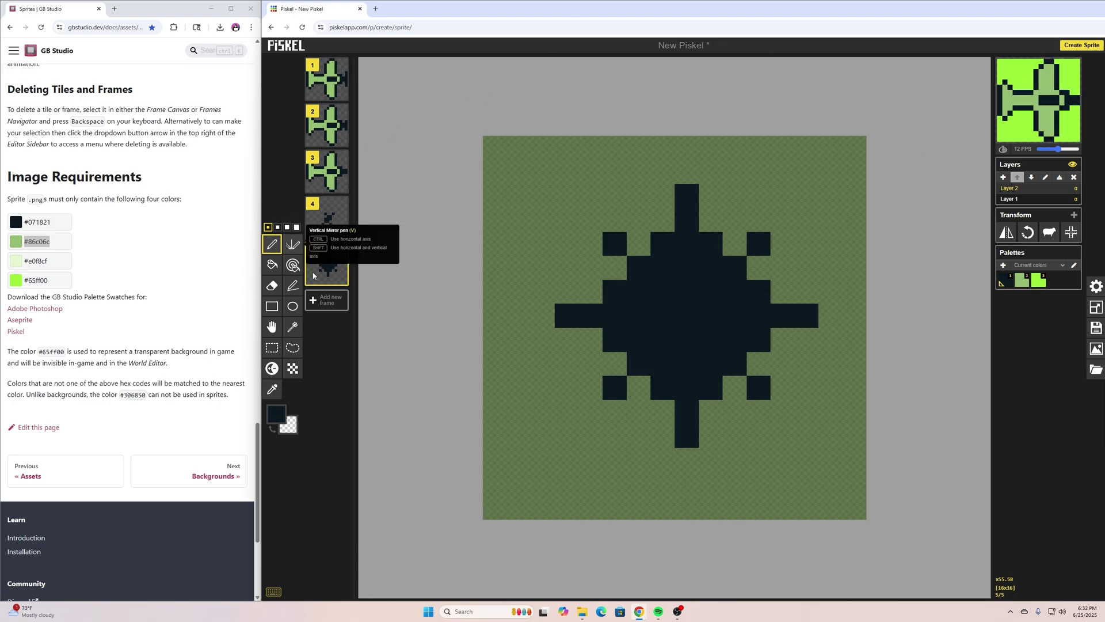
# Duplicate frame 5 into frame 6 and select nearly its whole canvas.
pyautogui.click(340, 280)
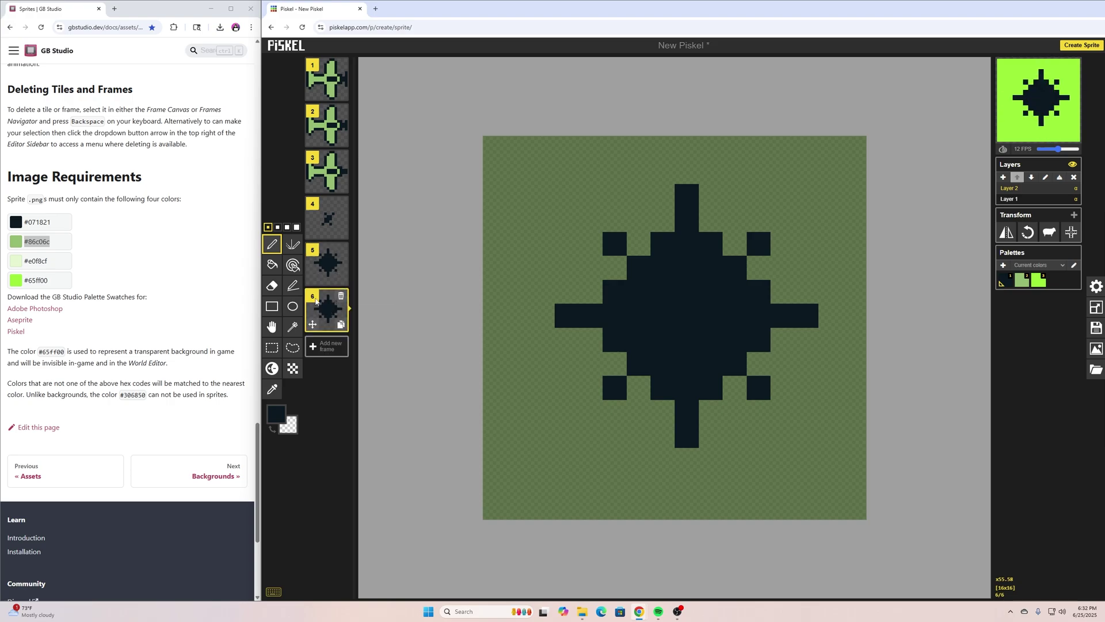
pyautogui.click(271, 347)
pyautogui.moveTo(562, 188); pyautogui.dragTo(837, 445)
# Delete frame 6's burst and paint a larger hollow dark ring with bottom legs.
pyautogui.press('Delete')
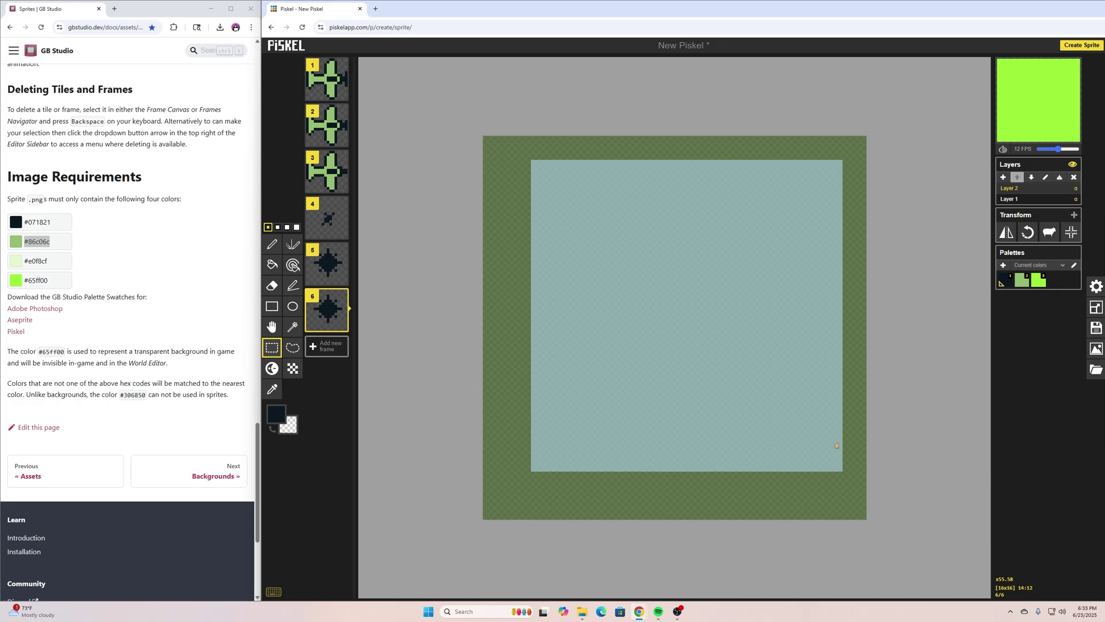
pyautogui.click(272, 246)
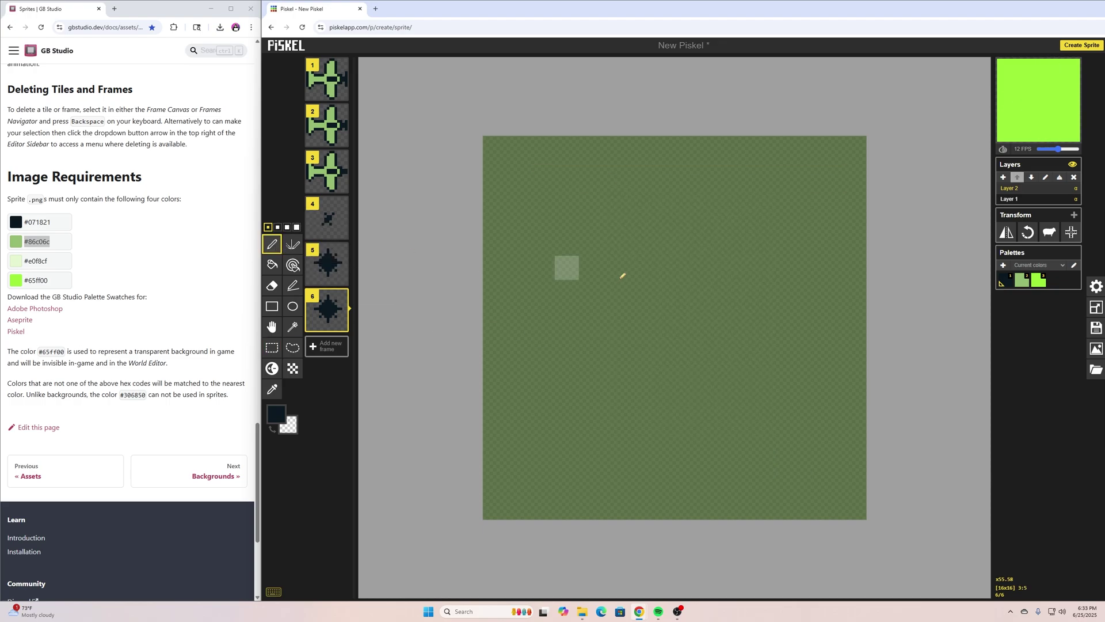
pyautogui.click(275, 417)
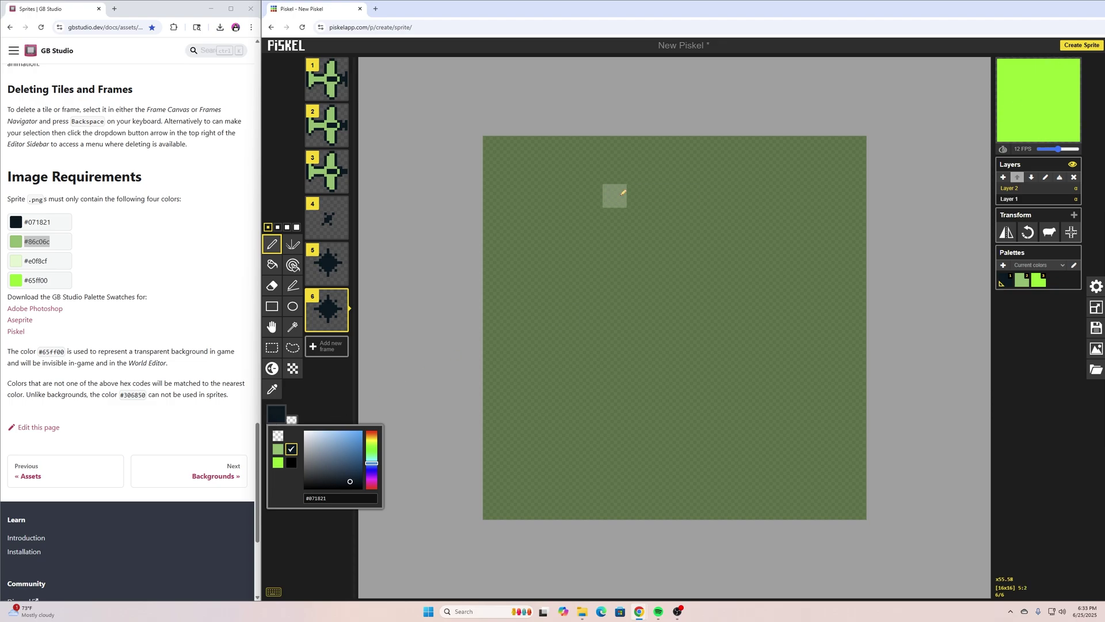
pyautogui.moveTo(636, 172); pyautogui.dragTo(712, 177)
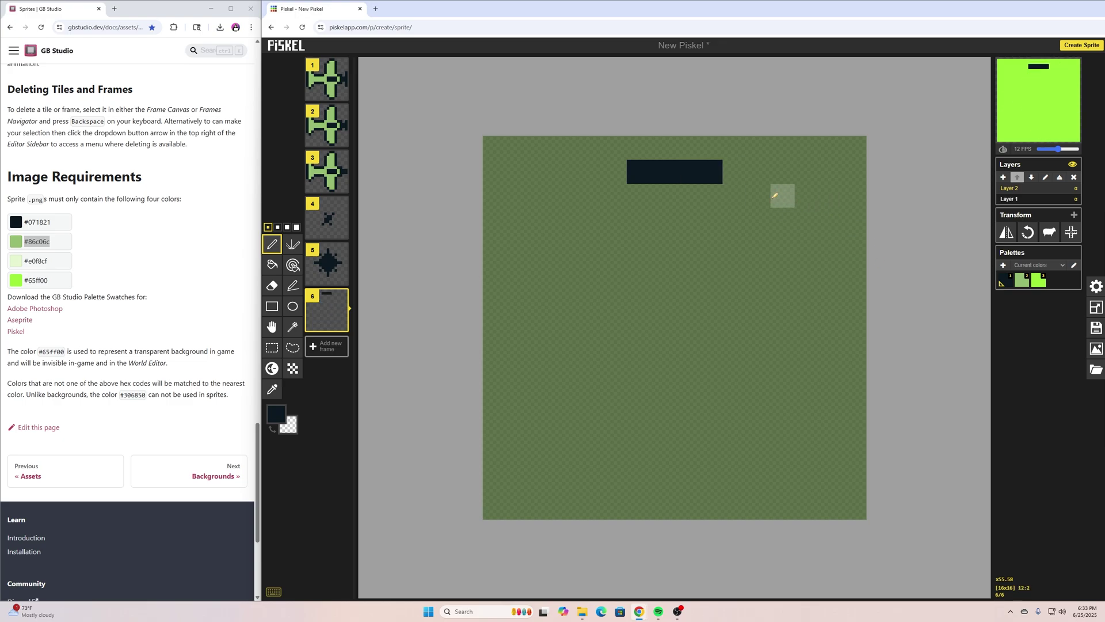
pyautogui.moveTo(614, 196)
pyautogui.mouseDown()
pyautogui.moveTo(739, 190)
pyautogui.moveTo(742, 241)
pyautogui.mouseUp()
pyautogui.moveTo(591, 268); pyautogui.dragTo(540, 271)
pyautogui.moveTo(591, 362)
pyautogui.mouseDown()
pyautogui.moveTo(557, 362)
pyautogui.moveTo(567, 333)
pyautogui.moveTo(518, 357)
pyautogui.mouseUp()
pyautogui.moveTo(755, 263)
pyautogui.mouseDown()
pyautogui.moveTo(834, 316)
pyautogui.moveTo(760, 380)
pyautogui.moveTo(662, 434)
pyautogui.moveTo(656, 450)
pyautogui.moveTo(674, 483)
pyautogui.mouseUp()
pyautogui.rightClick(614, 483)
pyautogui.rightClick(734, 483)
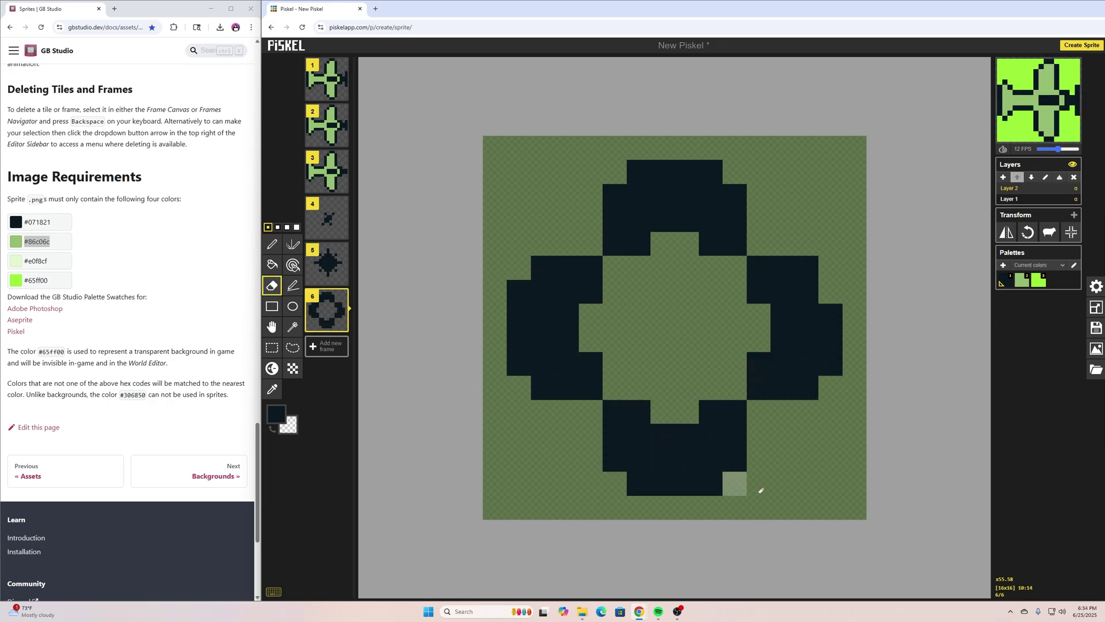
# Add two diagonal debris pixels outside each of the ring's four corners.
pyautogui.click(569, 221)
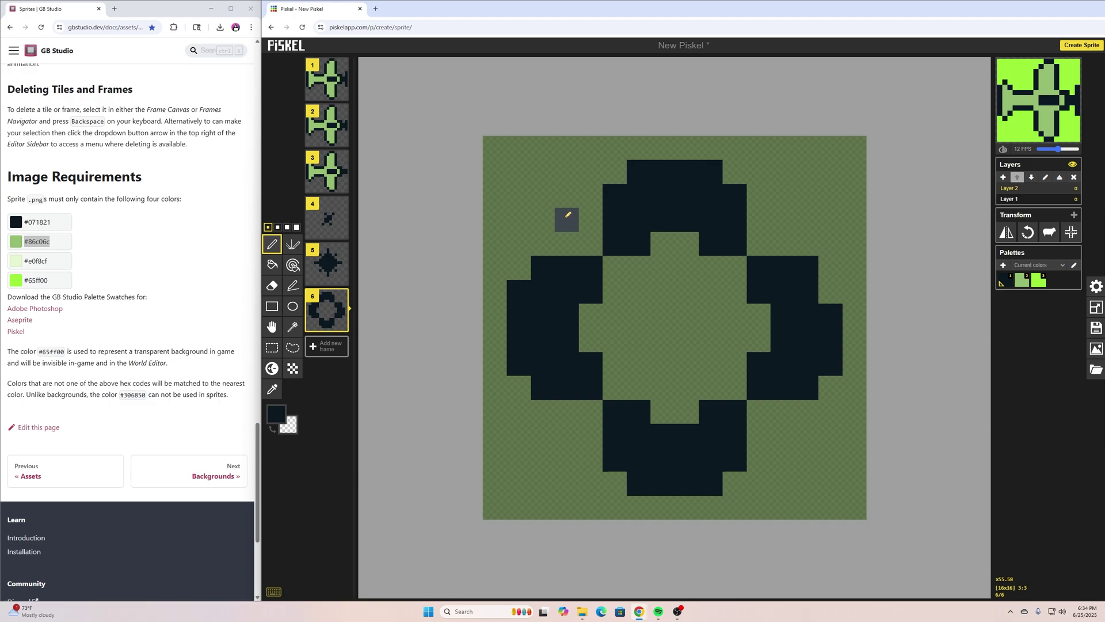
pyautogui.click(542, 196)
pyautogui.click(784, 218)
pyautogui.click(806, 196)
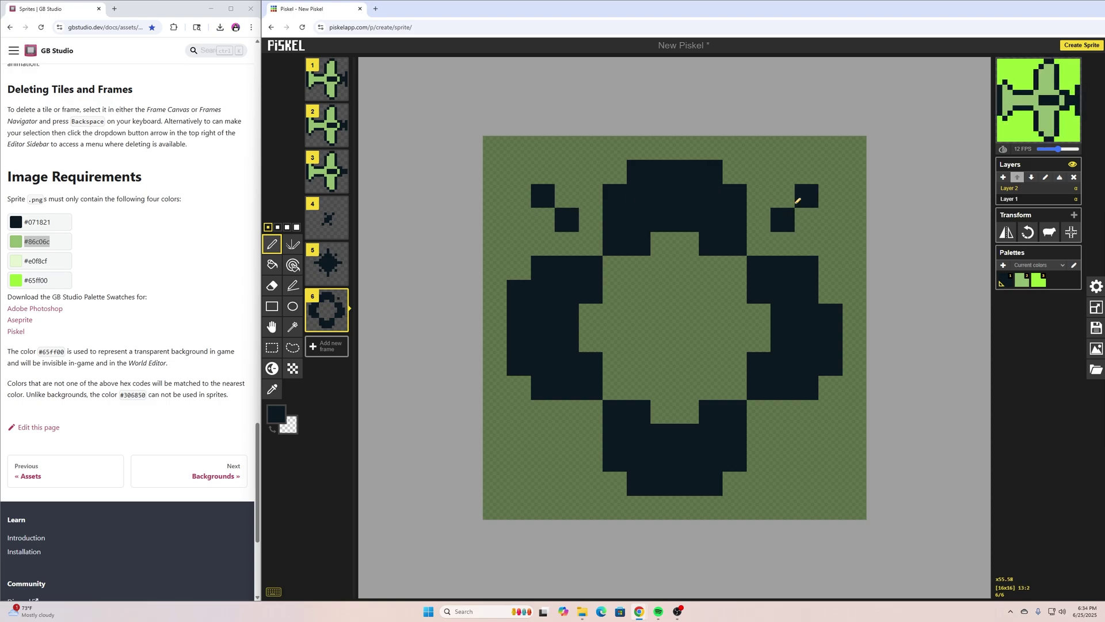
pyautogui.click(783, 436)
pyautogui.click(806, 459)
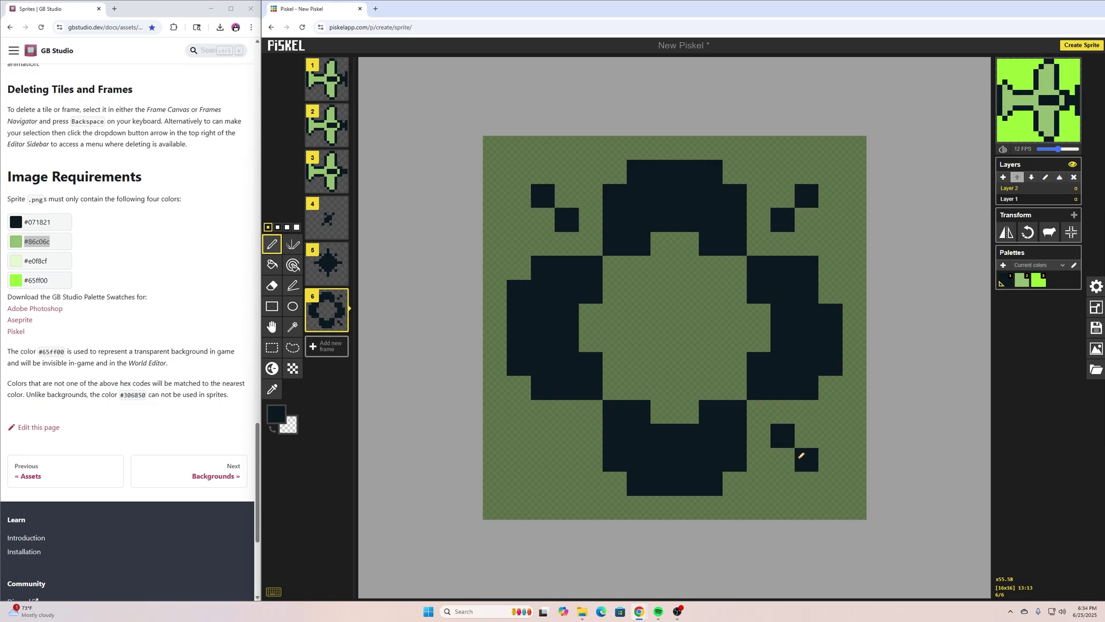
pyautogui.click(572, 433)
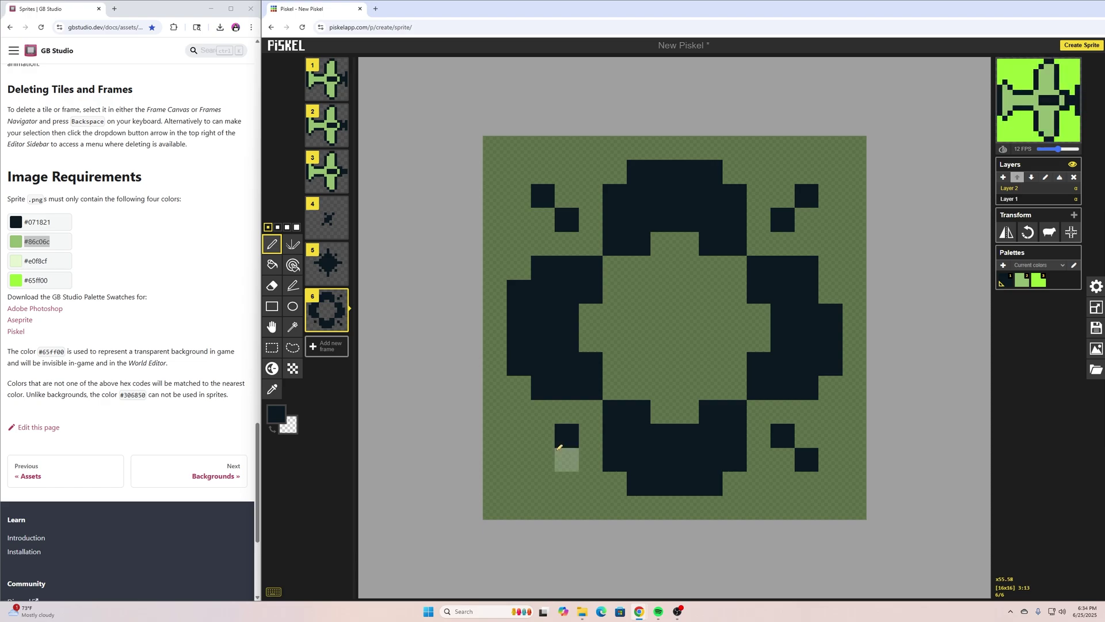
pyautogui.click(546, 459)
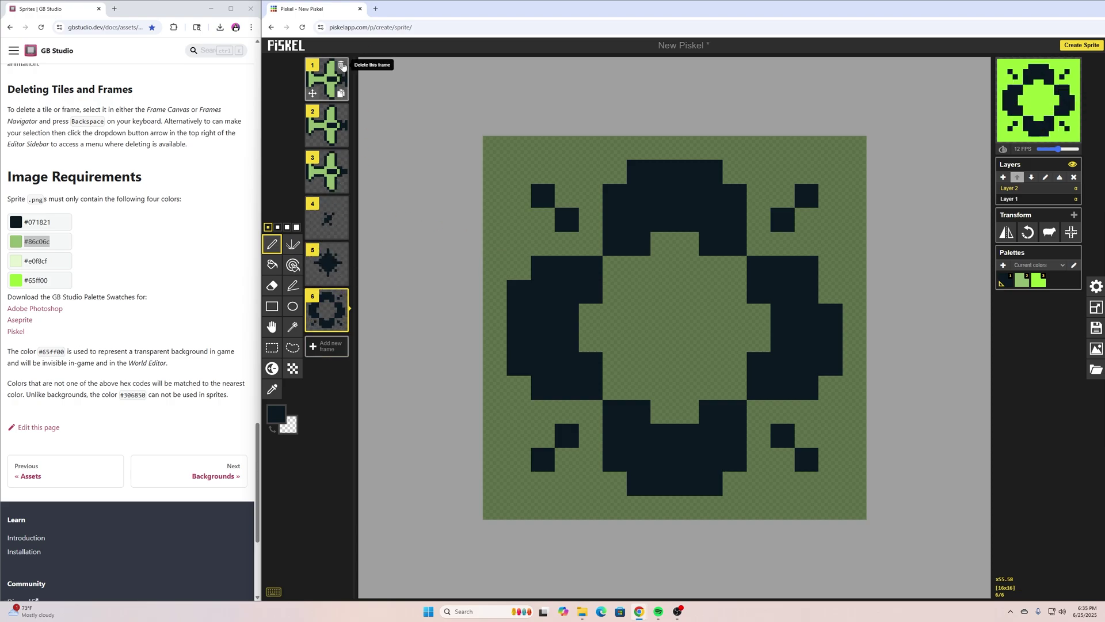
pyautogui.click(342, 66)
pyautogui.click(342, 66)
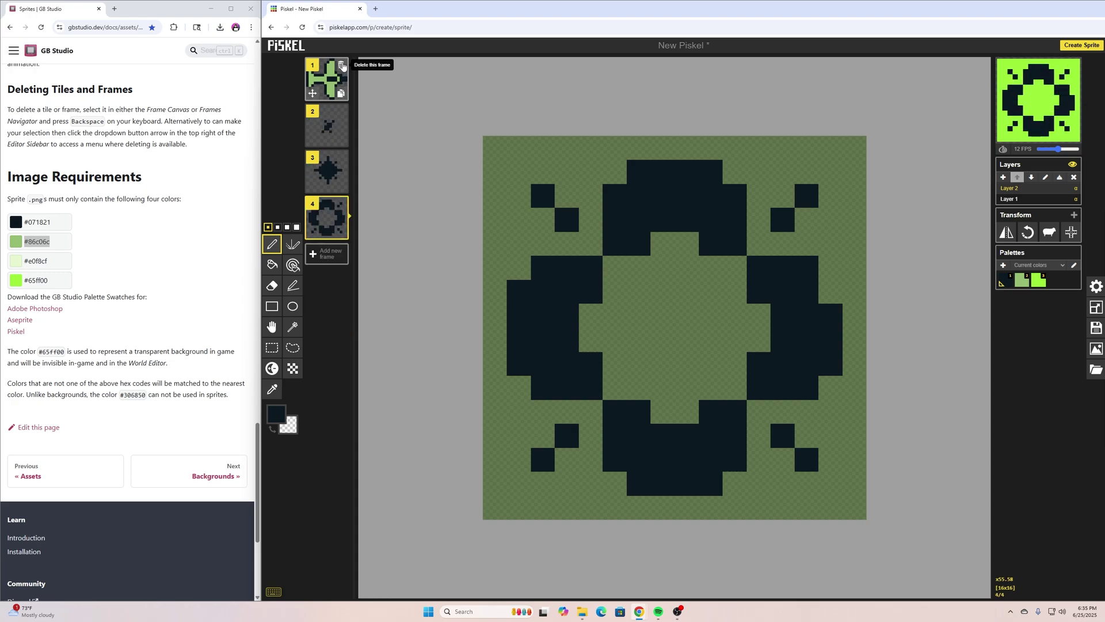
pyautogui.click(342, 65)
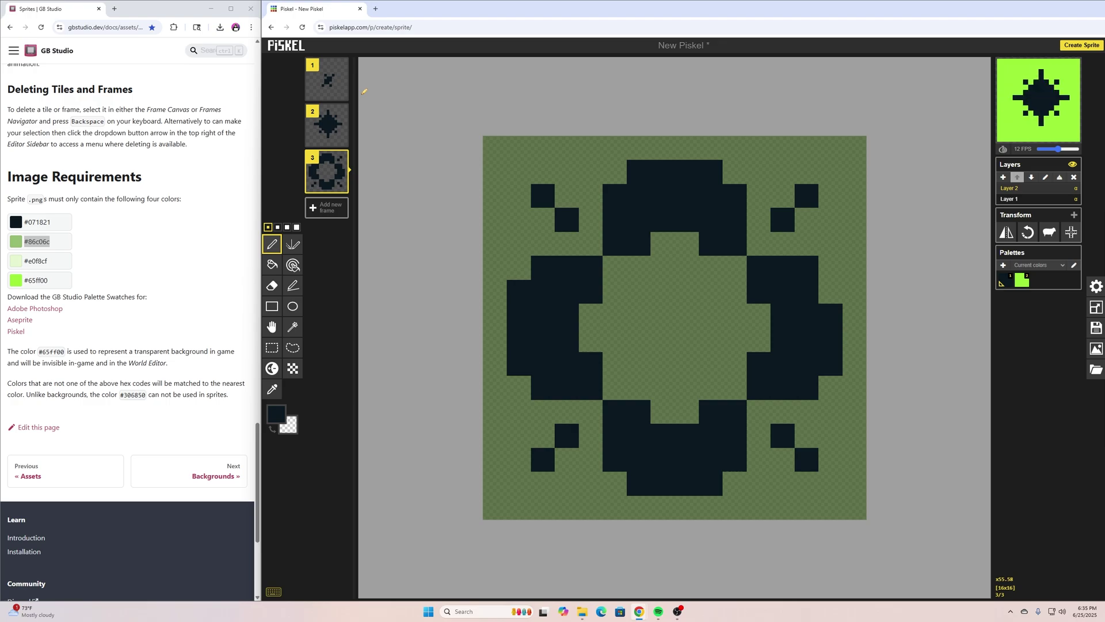
pyautogui.press('n')
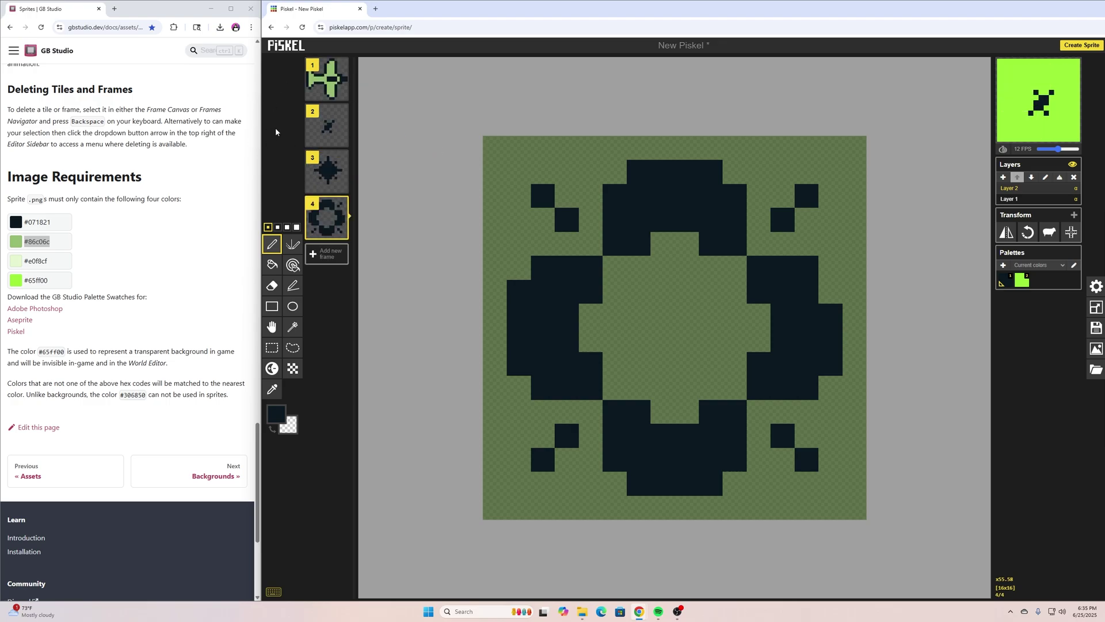
pyautogui.click(341, 93)
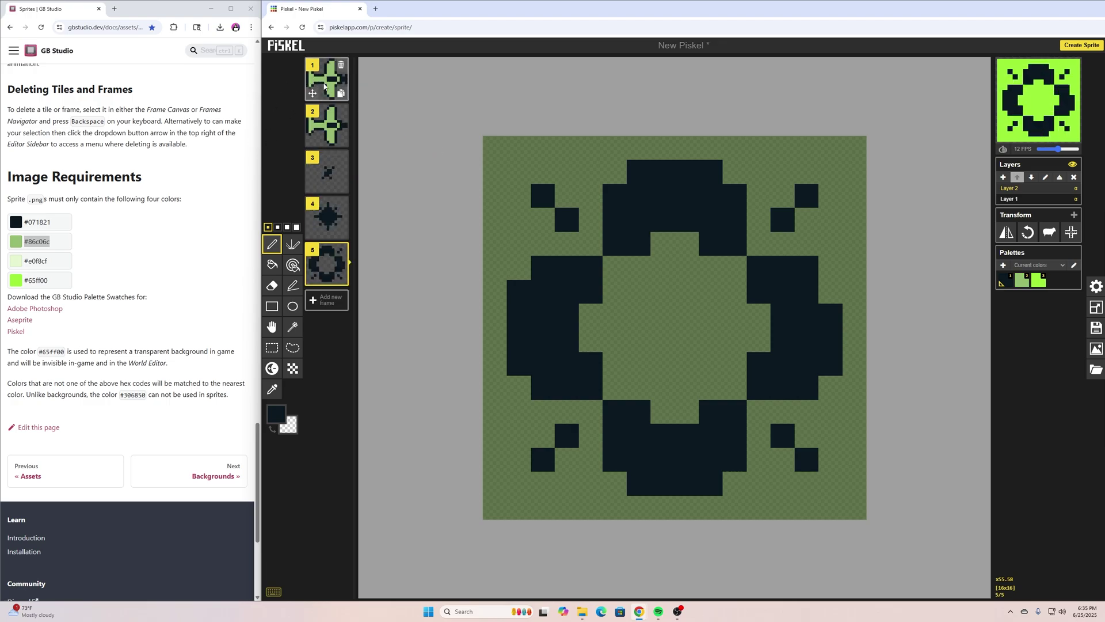
pyautogui.click(341, 93)
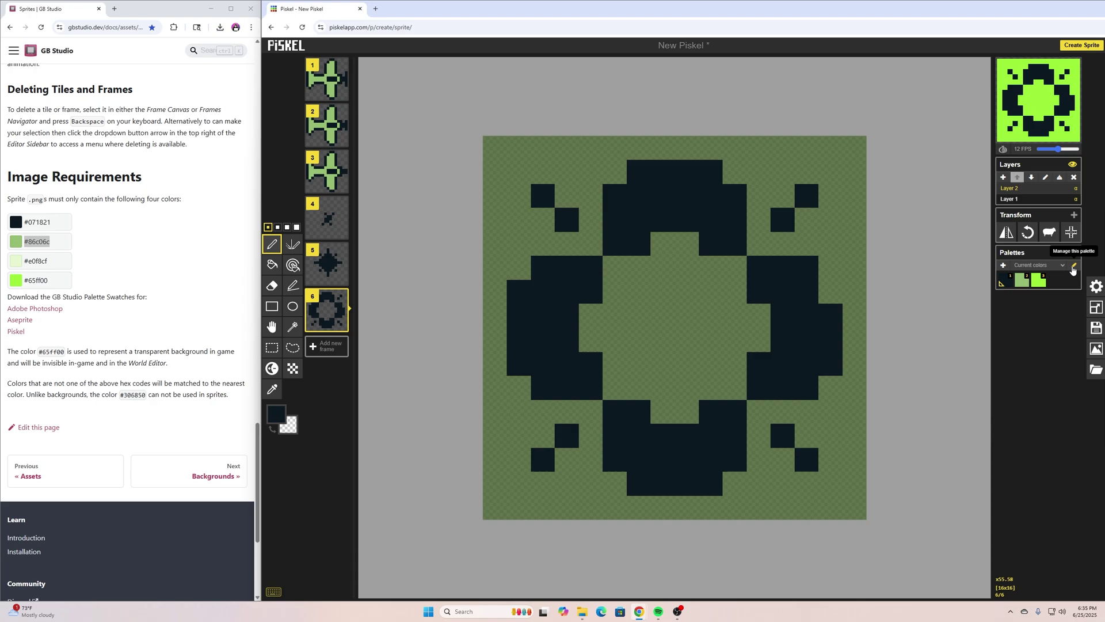
# Change the title from 'New Piskel' to 'heroPlane' and save it as a .piskel file.
pyautogui.click(1097, 328)
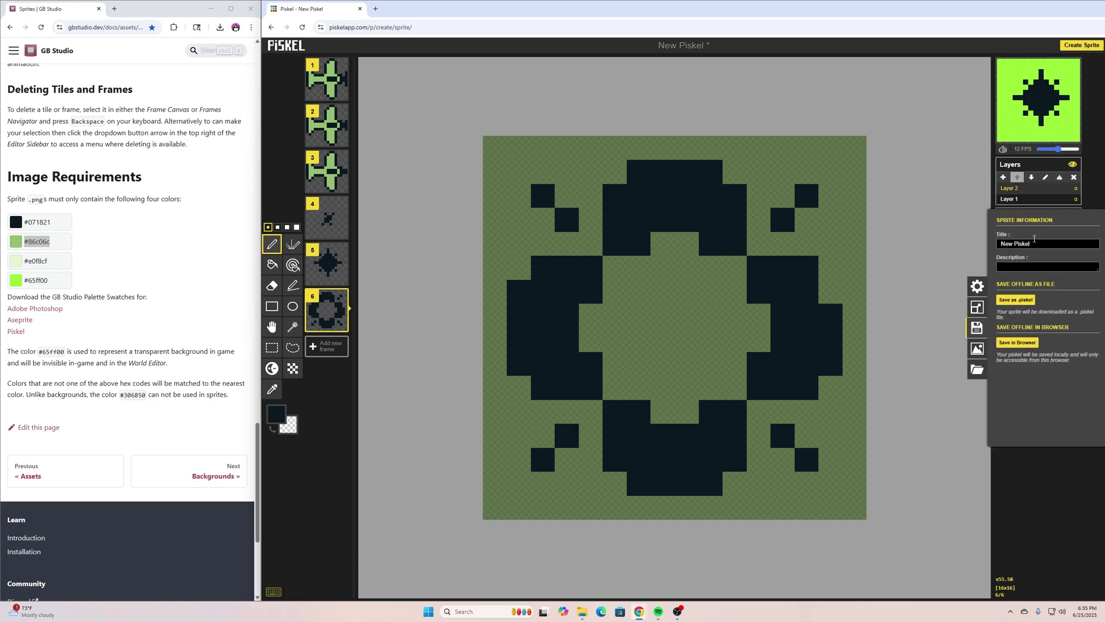
pyautogui.click(990, 236)
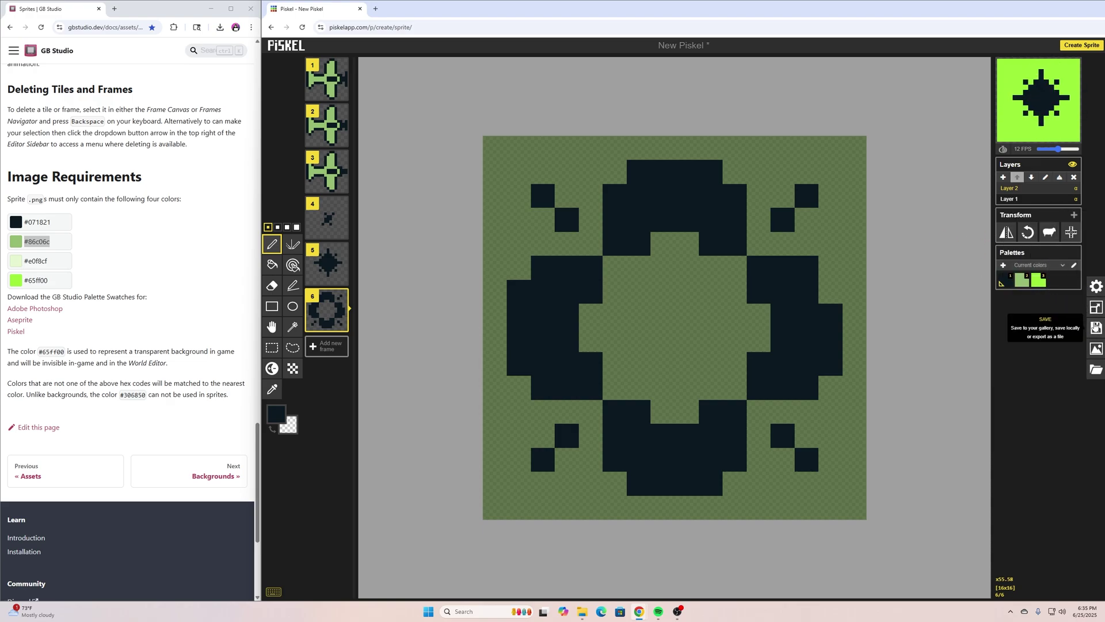
pyautogui.click(1096, 328)
pyautogui.click(1034, 244)
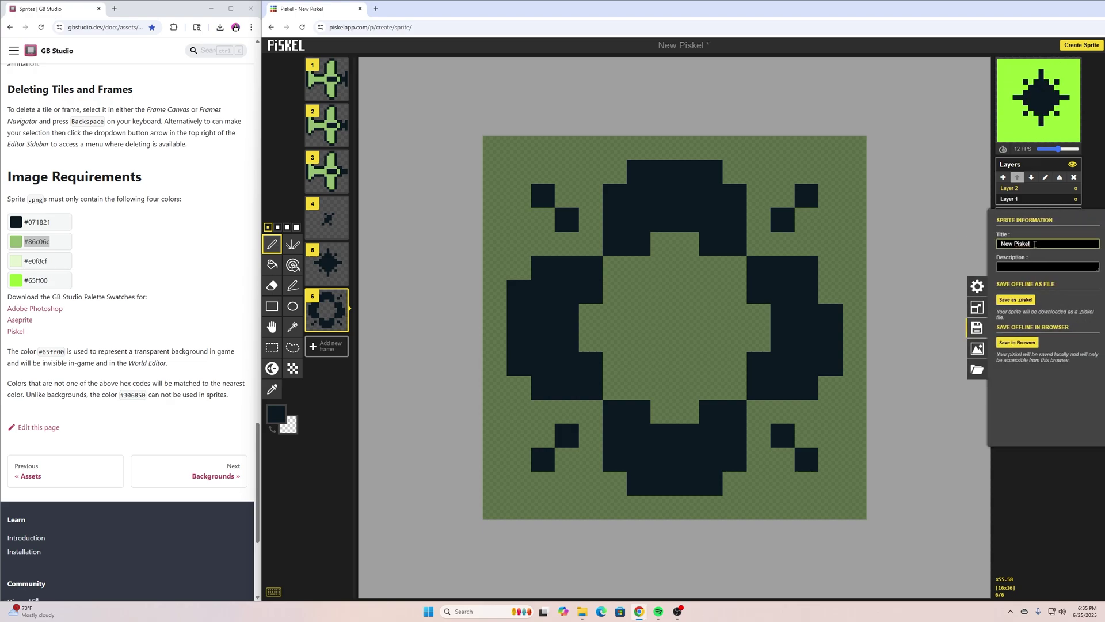
pyautogui.press('BackSpace')
pyautogui.press('BackSpace')
pyautogui.press('BackSpace')
pyautogui.press('BackSpace')
pyautogui.press('BackSpace')
pyautogui.press('BackSpace')
pyautogui.press('BackSpace')
pyautogui.press('BackSpace')
pyautogui.press('BackSpace')
pyautogui.write('Her')
pyautogui.press('BackSpace')
pyautogui.press('BackSpace')
pyautogui.press('BackSpace')
pyautogui.write('heroPlane')
pyautogui.click(1017, 300)
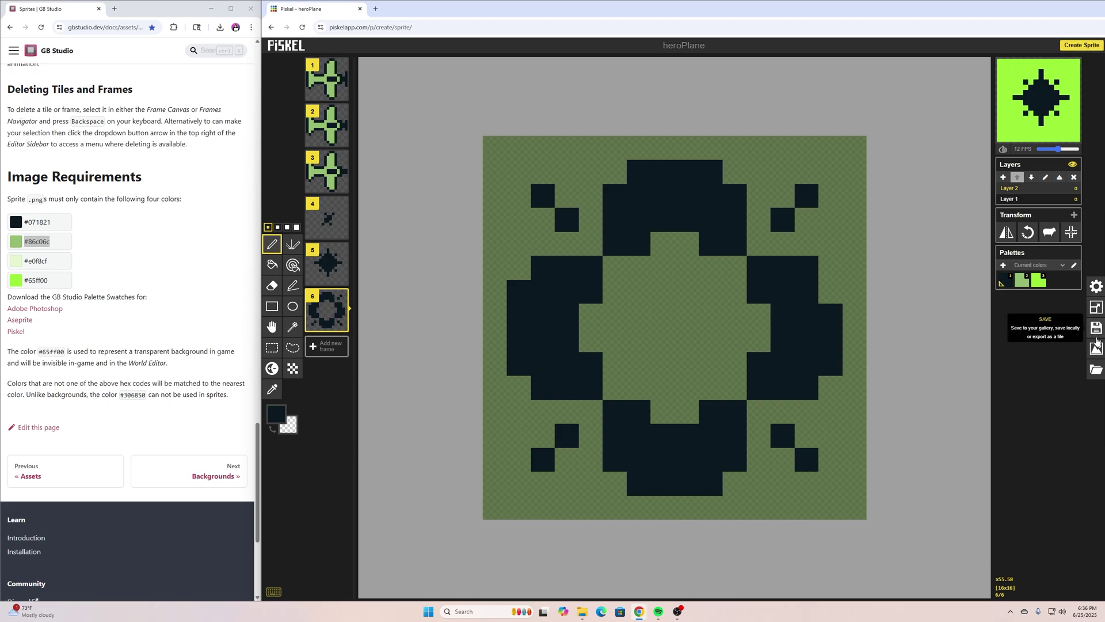
# Download heroPlane as a 96×16 PNG spritesheet laid out in 6 columns and 1 row.
pyautogui.click(1096, 350)
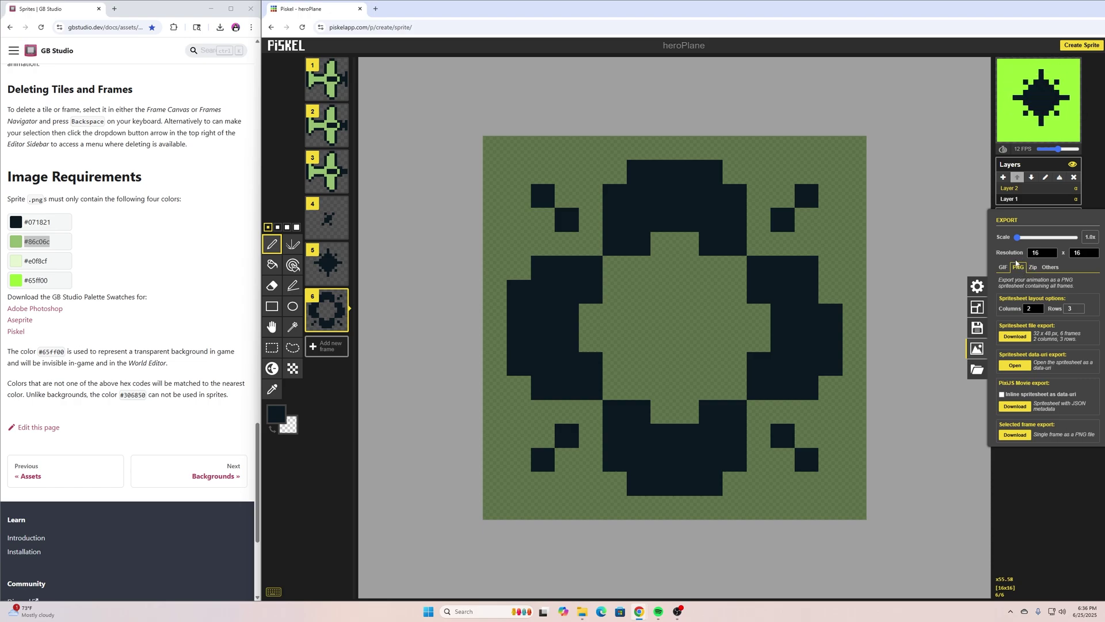
pyautogui.click(1042, 307)
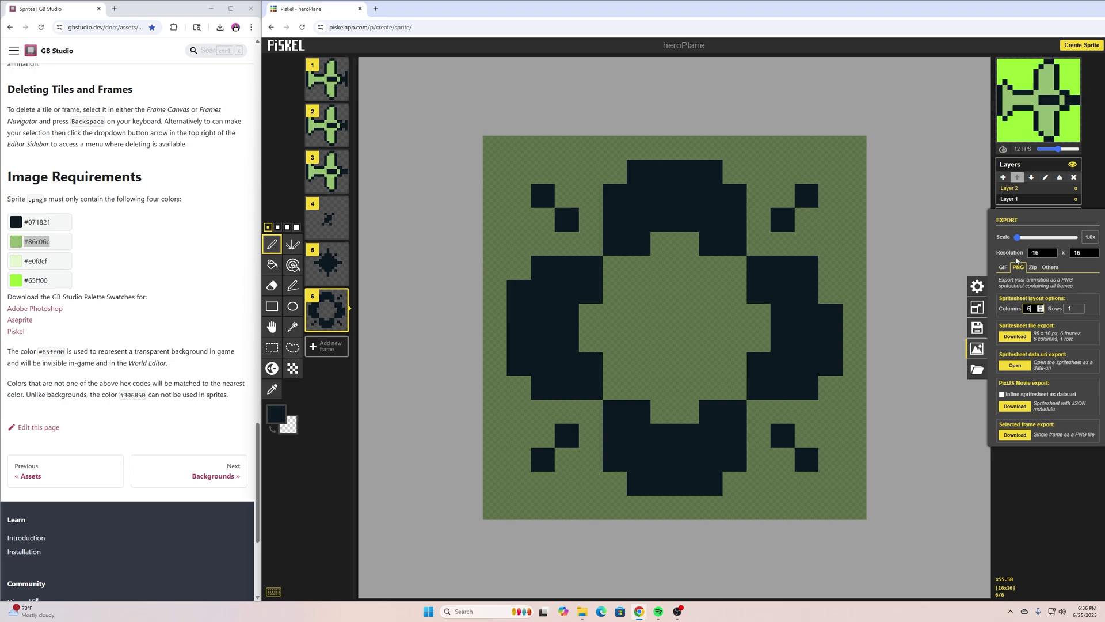
pyautogui.click(1091, 286)
pyautogui.click(1015, 337)
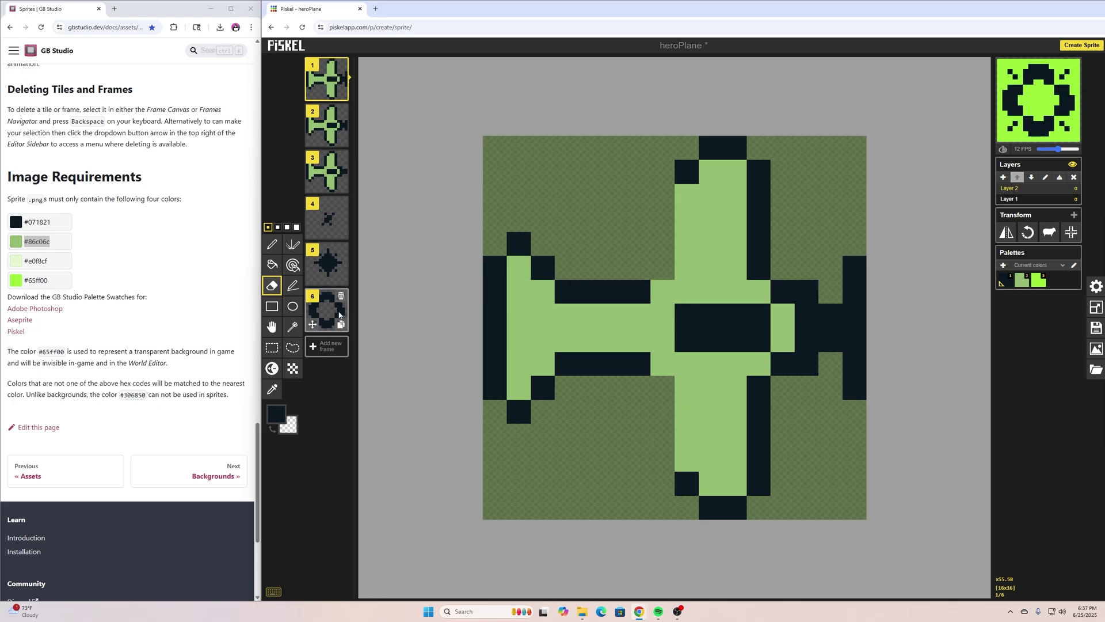
# With the Pen, extend the dark outlines of the upper and lower wings to the body.
pyautogui.press('p')
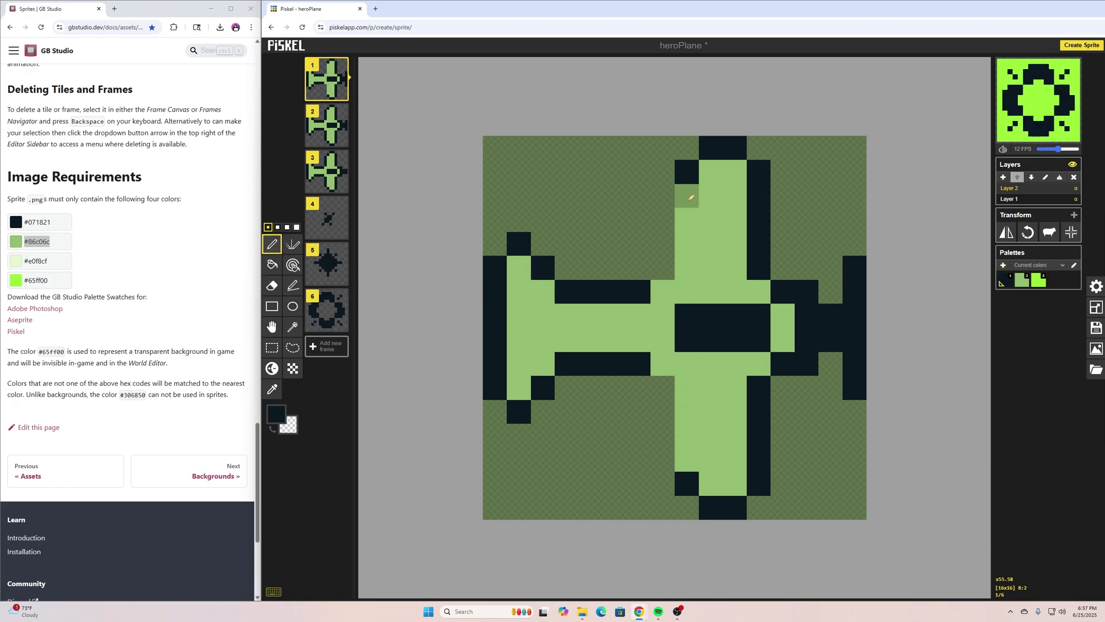
pyautogui.moveTo(691, 197); pyautogui.dragTo(685, 260)
pyautogui.click(666, 289)
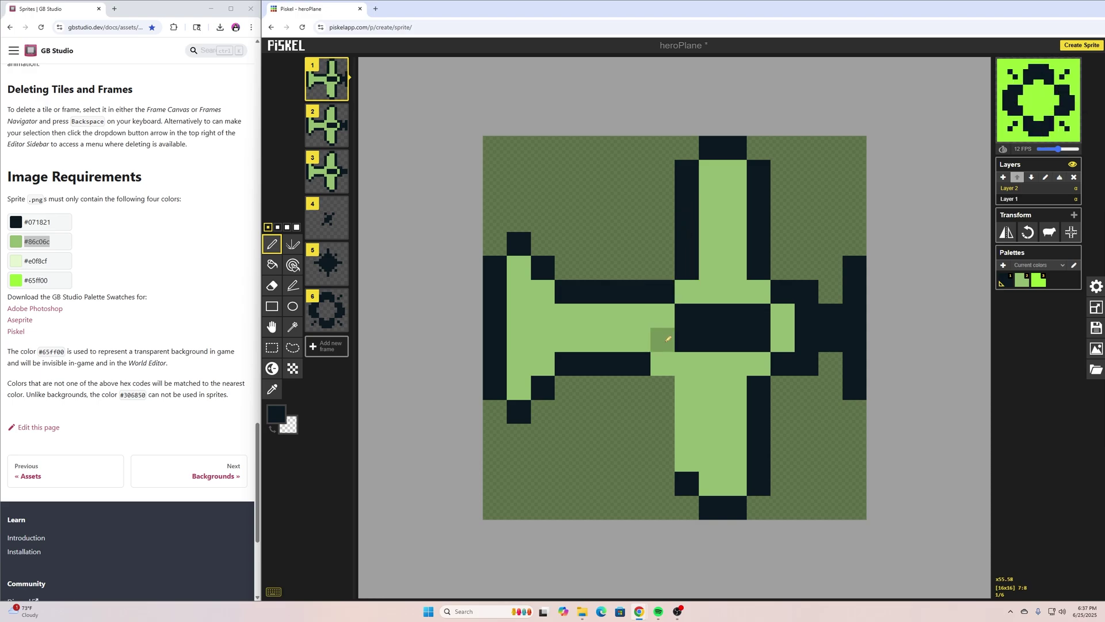
pyautogui.click(693, 449)
pyautogui.moveTo(692, 444); pyautogui.dragTo(690, 385)
pyautogui.click(662, 364)
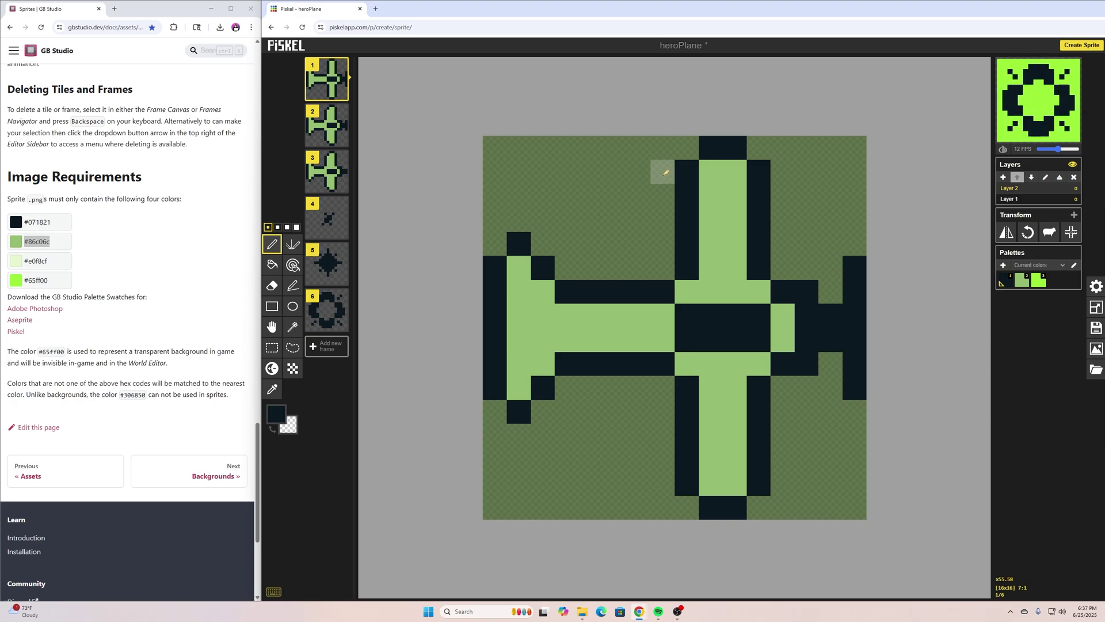
# Draw dark engine outlines beside the upper and lower wings, closing off both shapes.
pyautogui.click(662, 171)
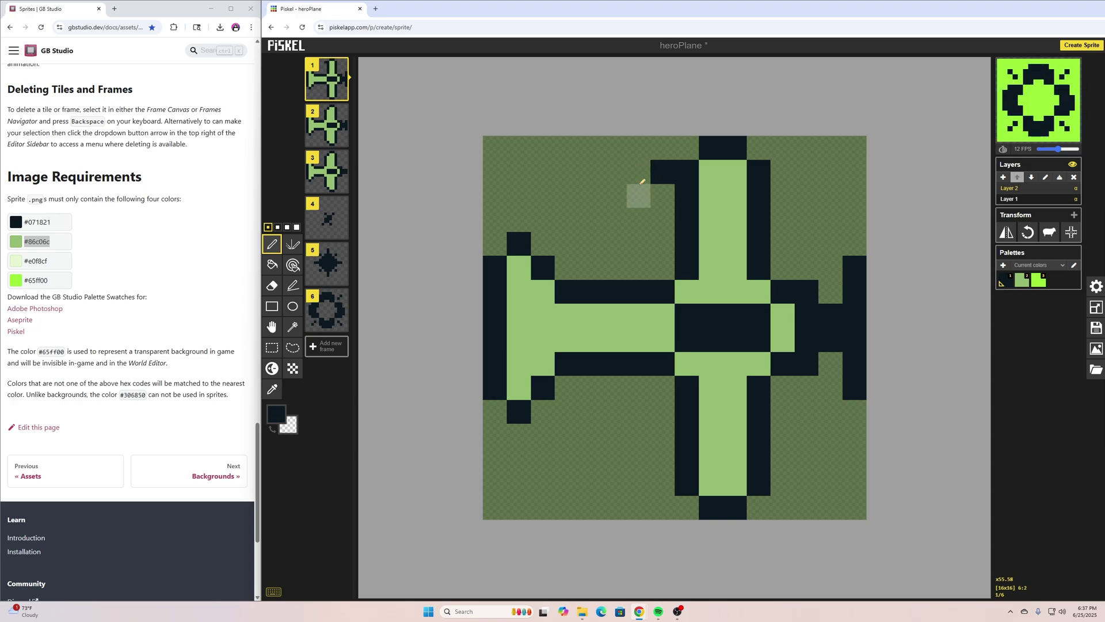
pyautogui.moveTo(636, 193); pyautogui.dragTo(637, 257)
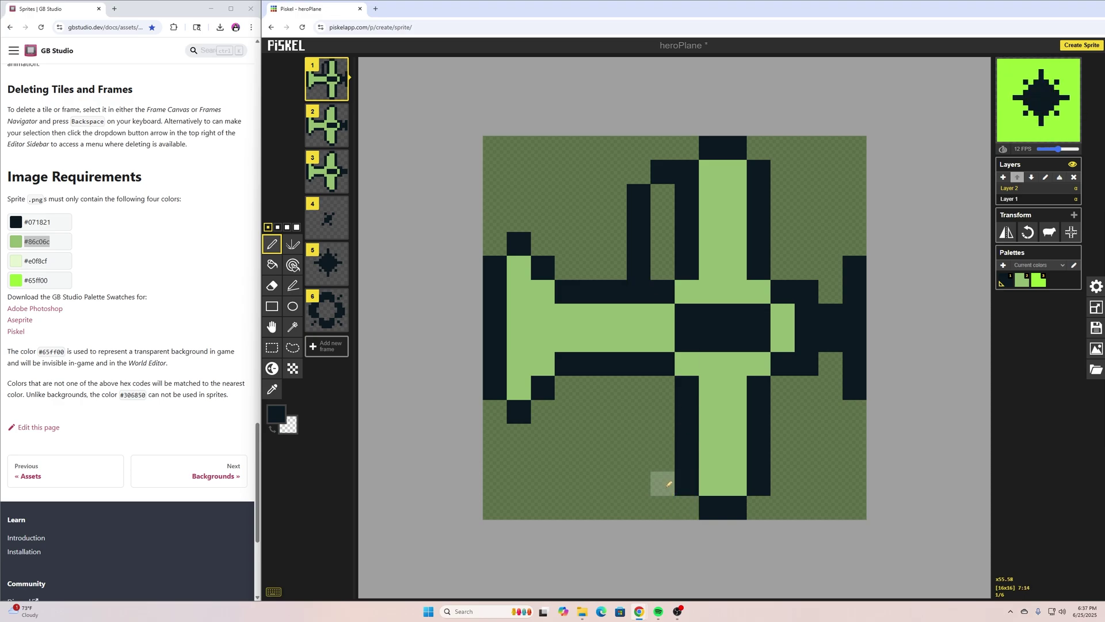
pyautogui.click(668, 483)
pyautogui.moveTo(639, 460); pyautogui.dragTo(644, 395)
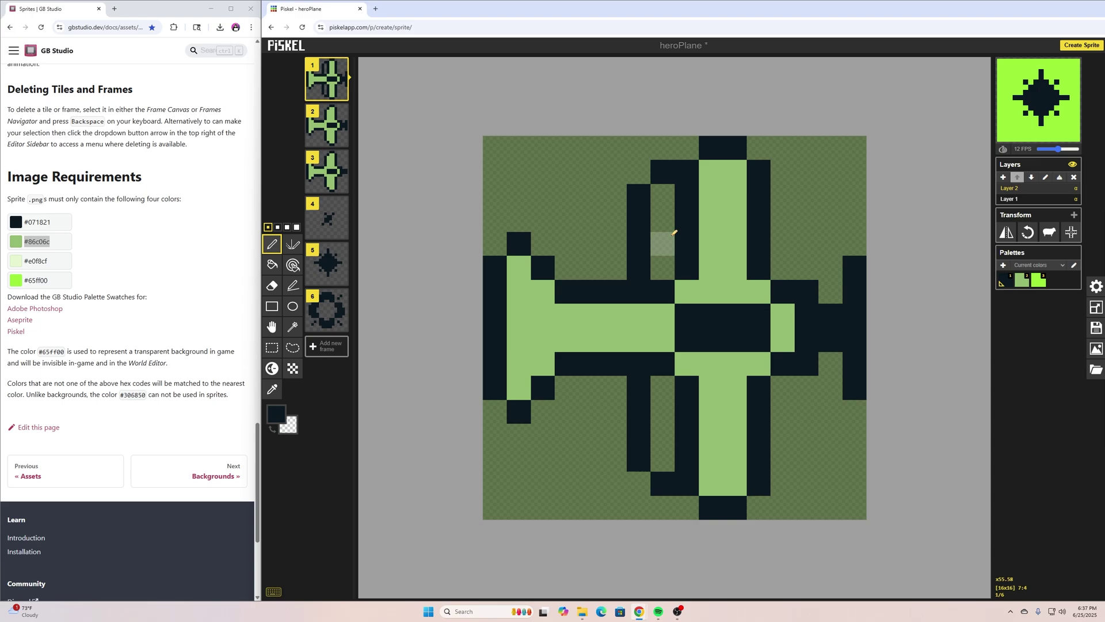
pyautogui.click(664, 220)
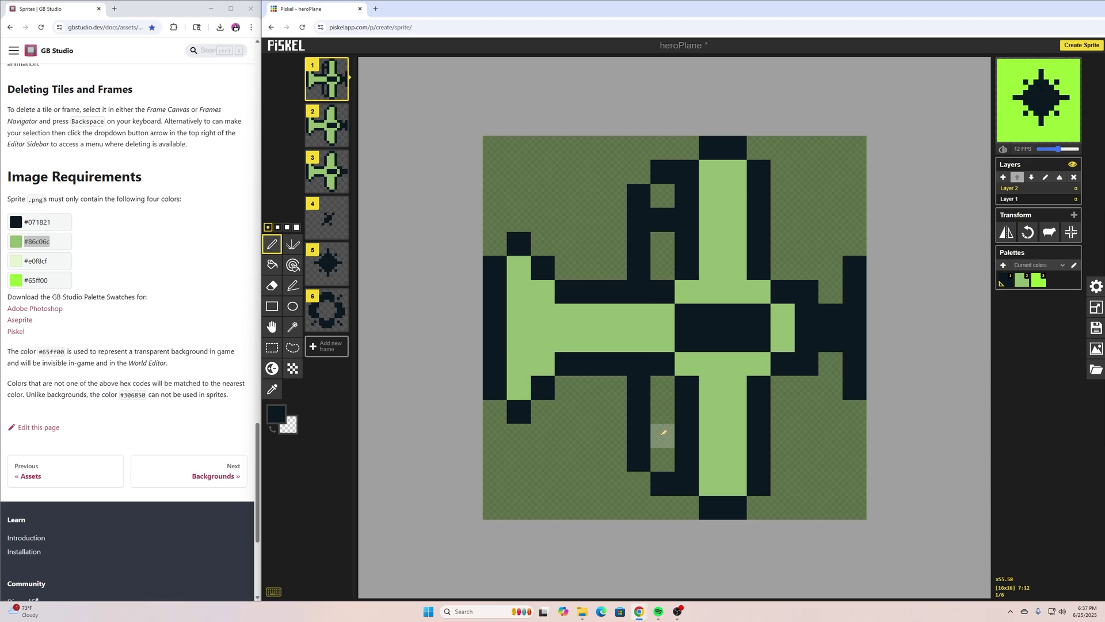
pyautogui.click(662, 435)
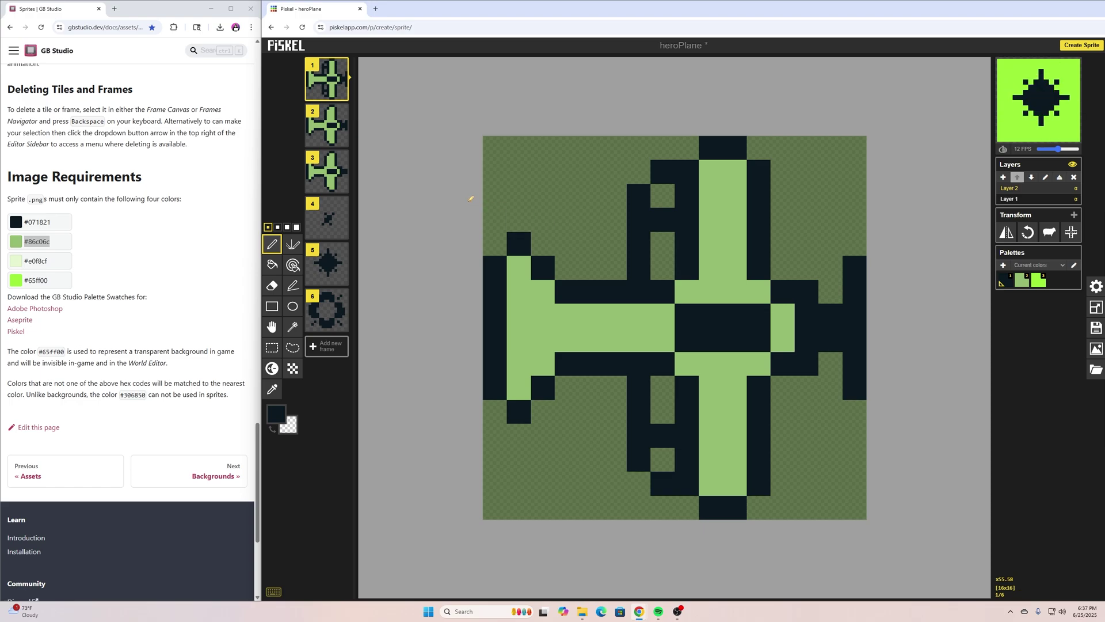
pyautogui.moveTo(336, 229)
# Fill the two engine shapes with light green.
pyautogui.click(1022, 280)
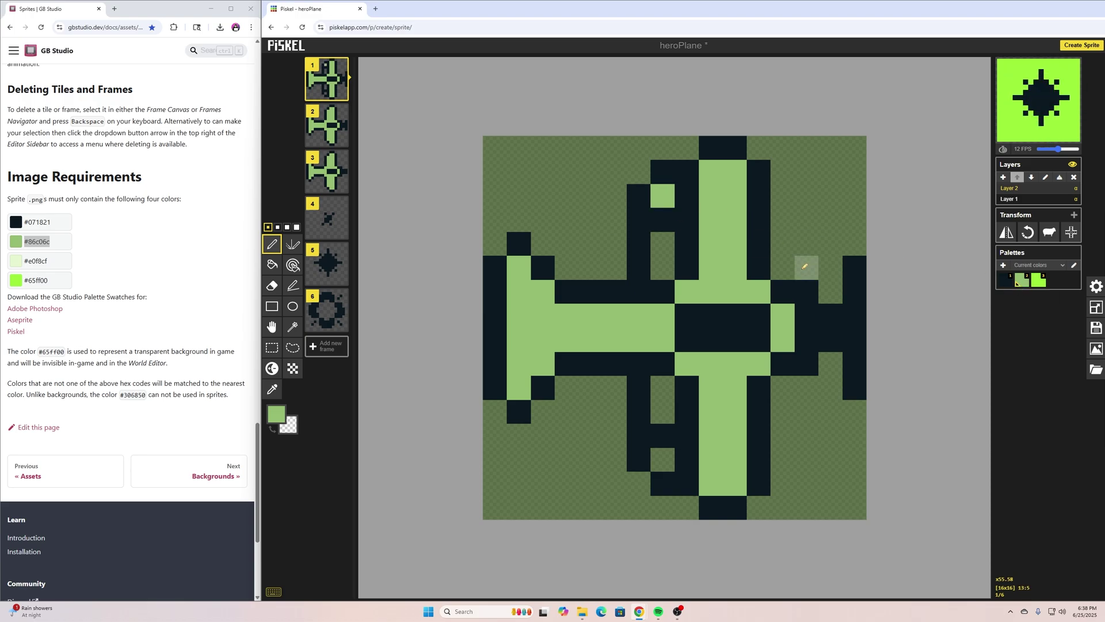
pyautogui.click(663, 267)
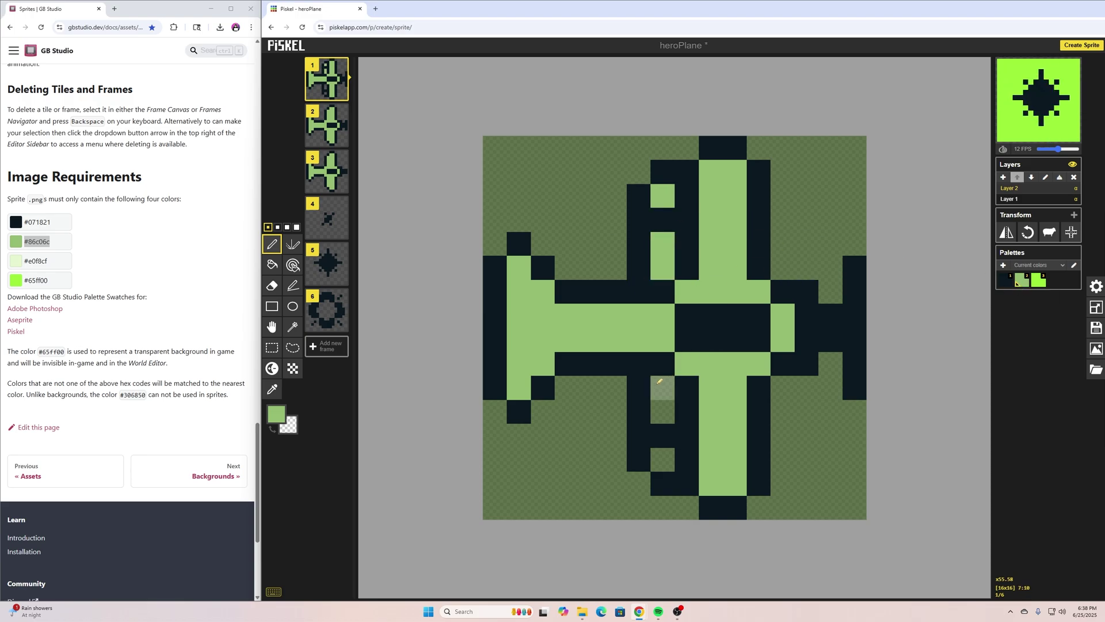
pyautogui.click(662, 386)
pyautogui.click(662, 411)
pyautogui.click(661, 460)
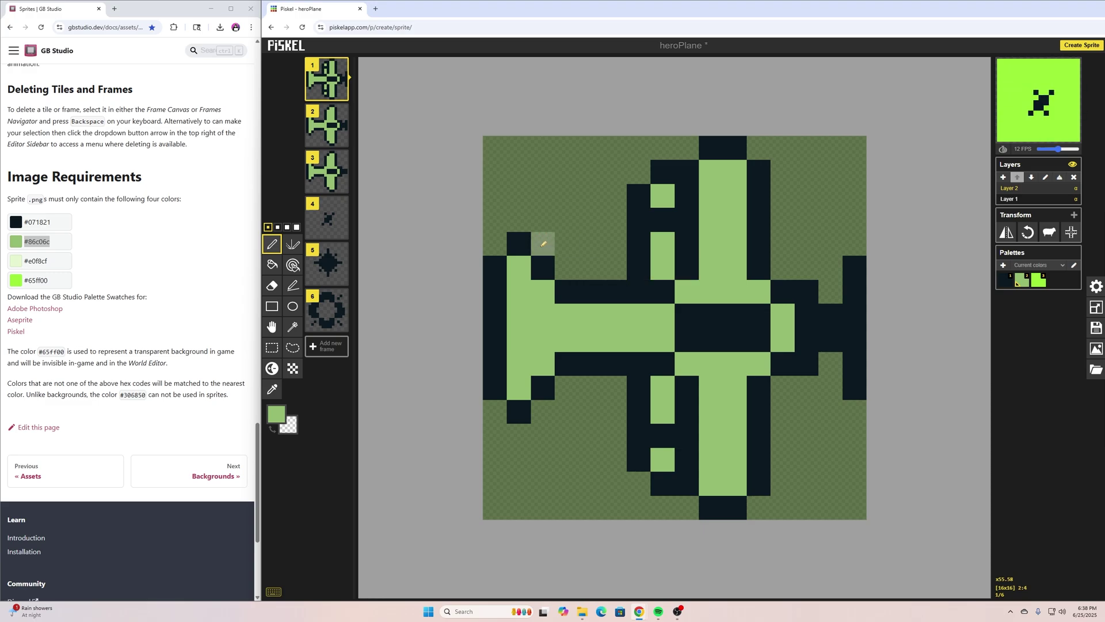
# Erase a tail pixel and redraw the tail's upper and lower edges in dark navy.
pyautogui.click(272, 284)
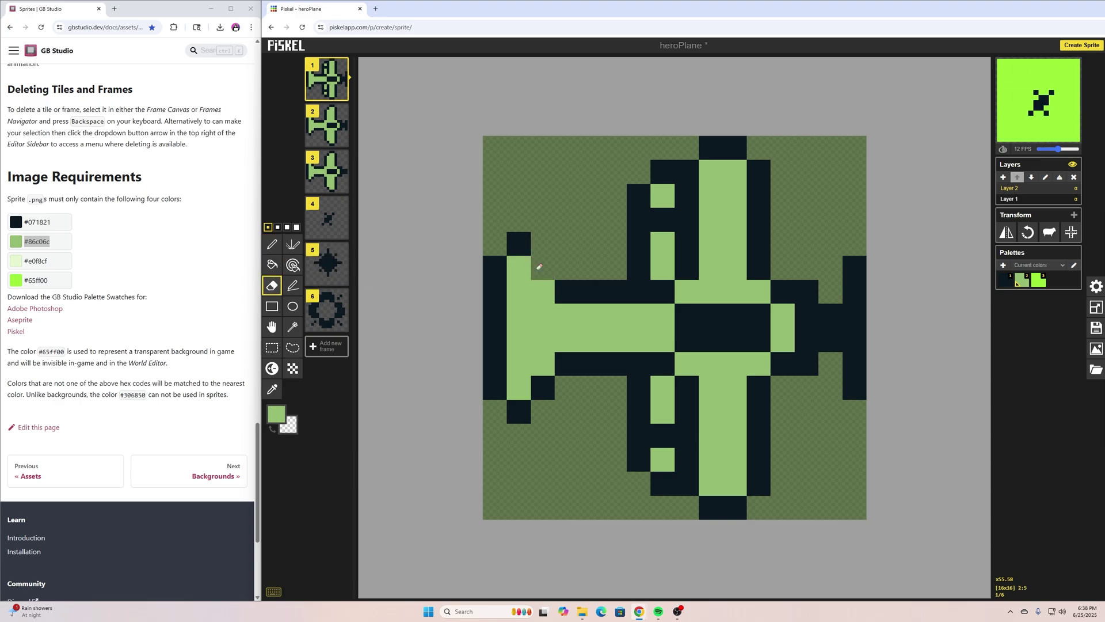
pyautogui.click(542, 387)
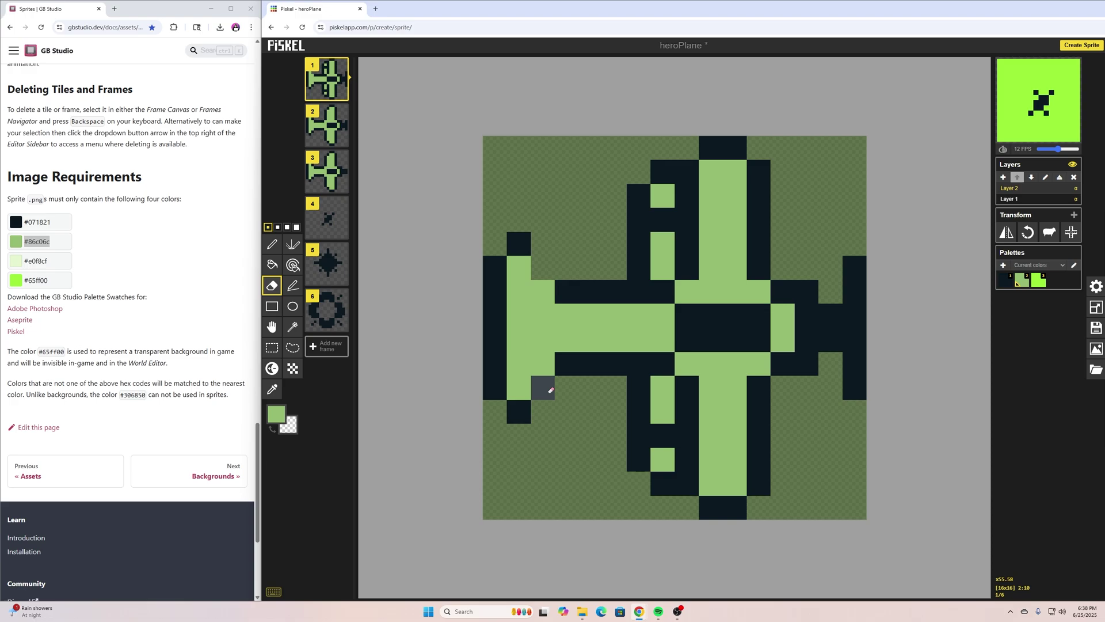
pyautogui.click(271, 244)
pyautogui.click(1004, 282)
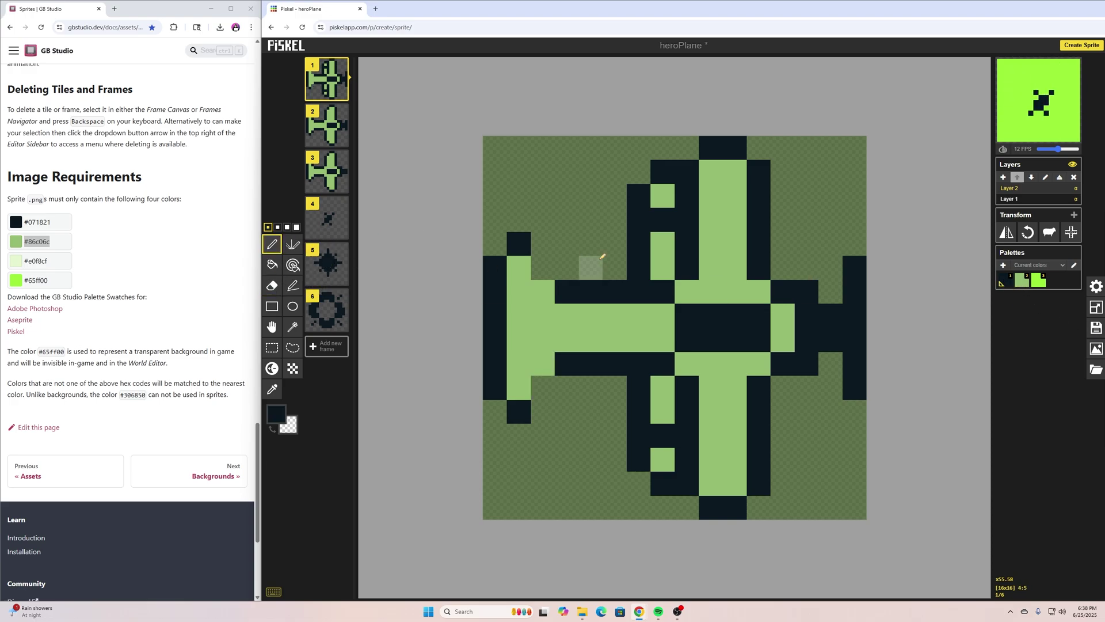
pyautogui.click(542, 244)
pyautogui.click(567, 266)
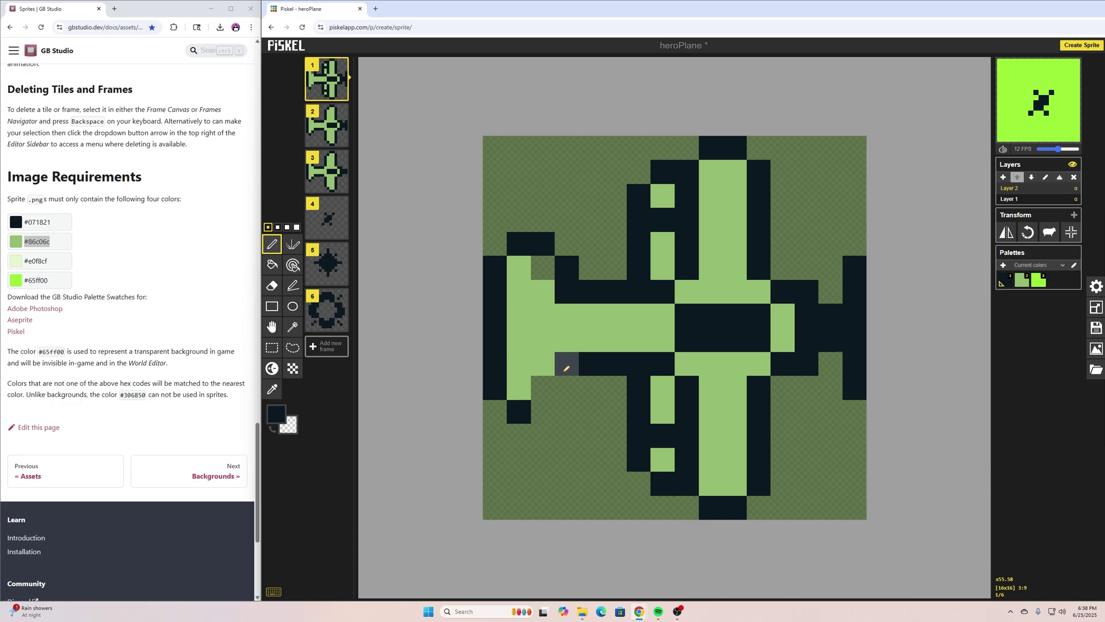
pyautogui.click(566, 387)
pyautogui.click(546, 408)
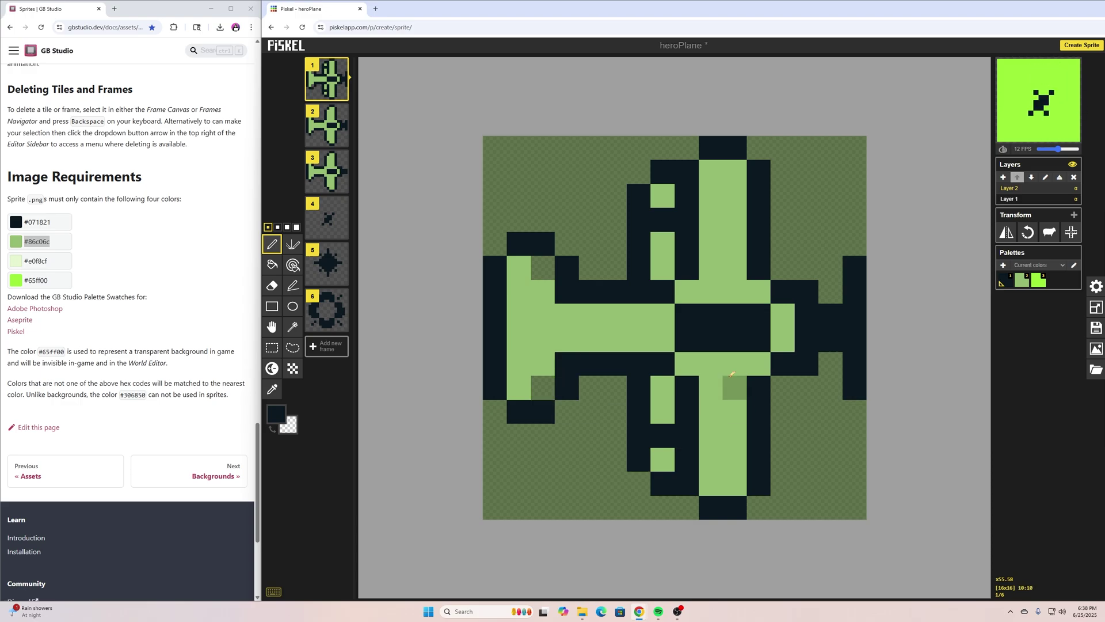
# Paint the leftover background pixels inside the left wing light green.
pyautogui.click(1022, 280)
pyautogui.click(543, 267)
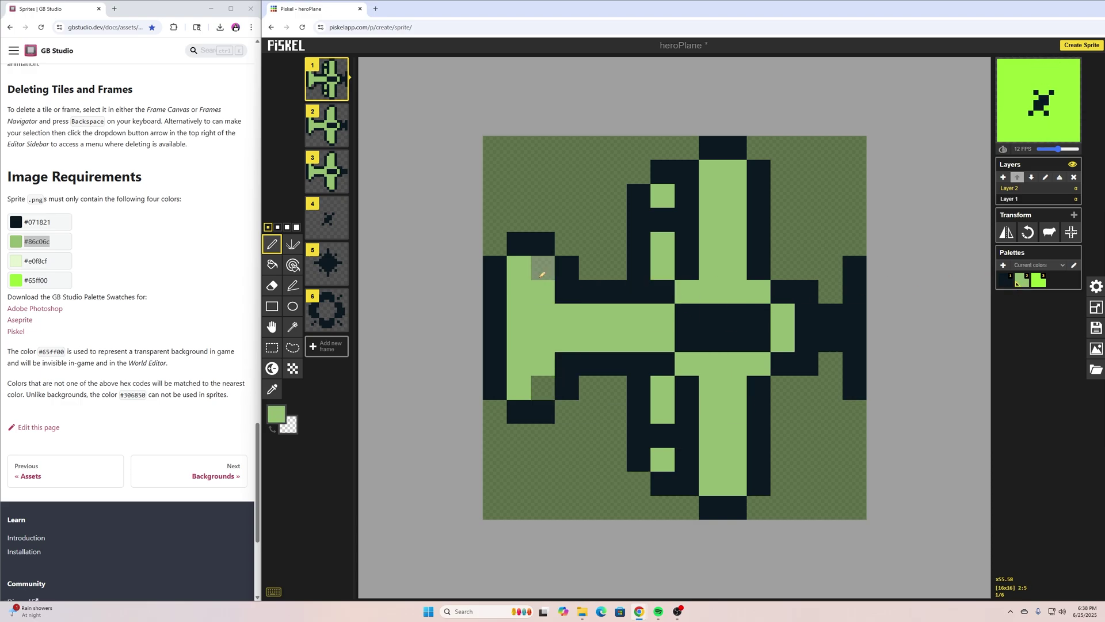
pyautogui.click(542, 388)
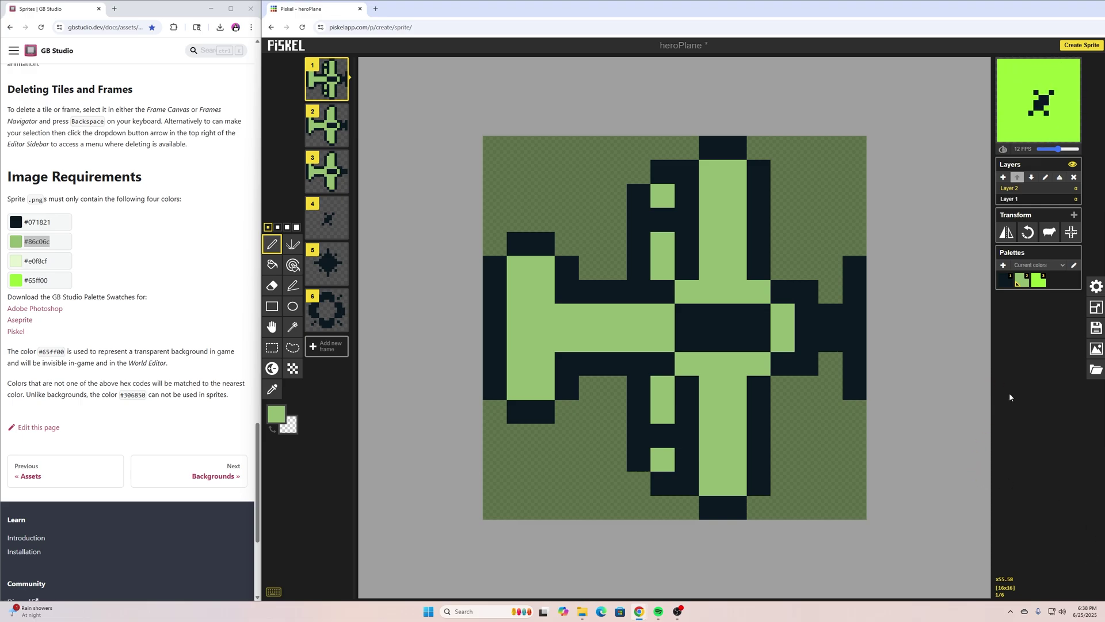
# Delete the two extra plane frames from the frame list.
pyautogui.moveTo(327, 86)
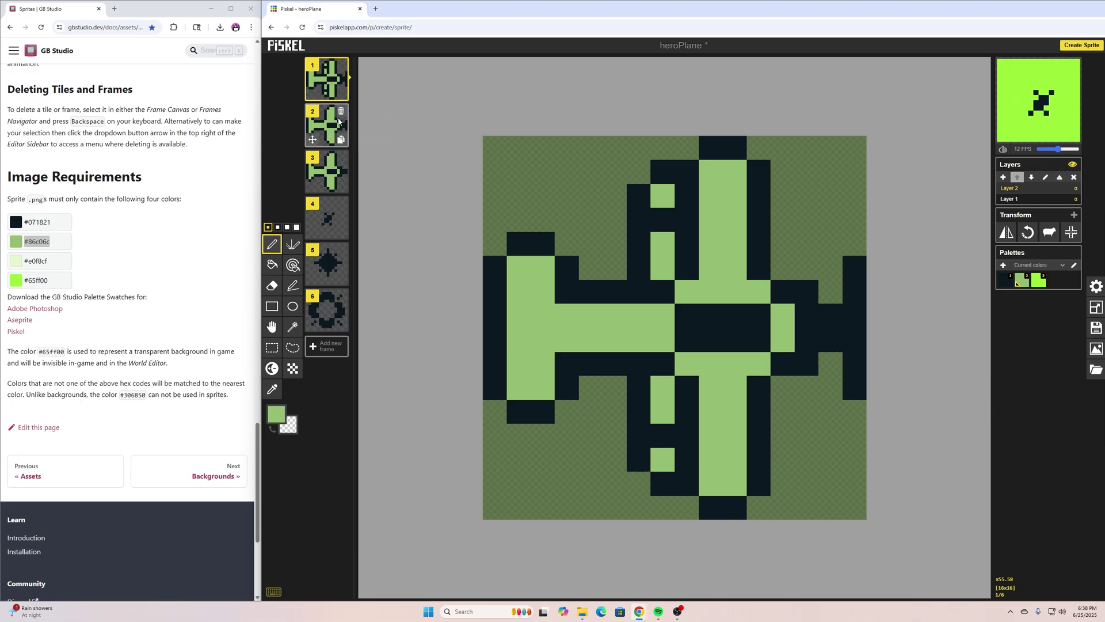
pyautogui.moveTo(329, 140)
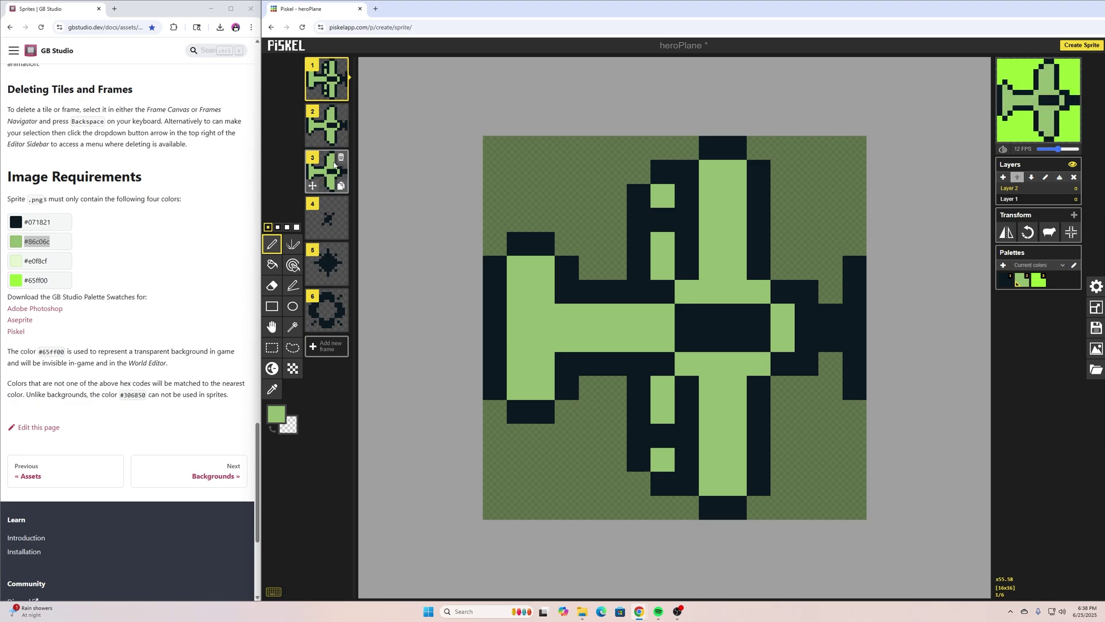
pyautogui.click(341, 113)
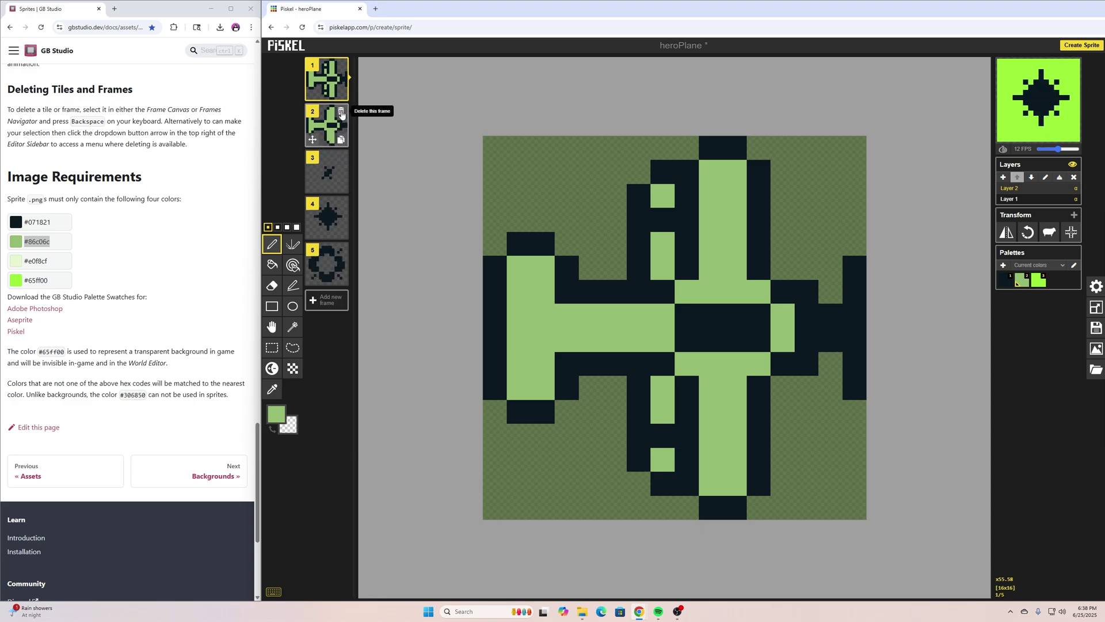
pyautogui.click(342, 114)
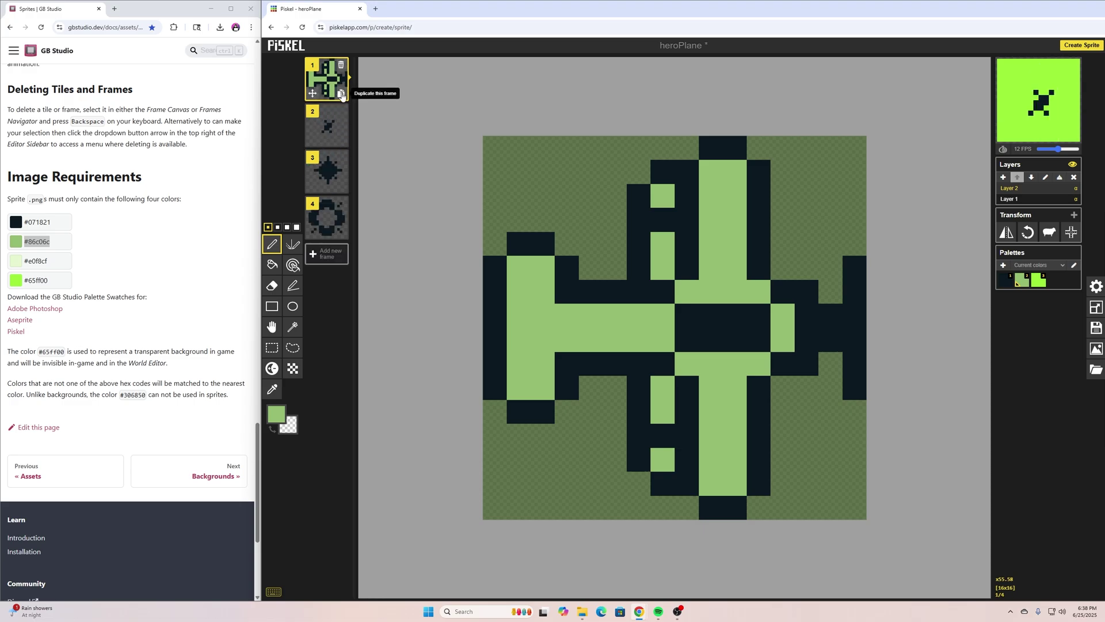
# Duplicate frame 1 and erase two dark pixels from the copy's right edge.
pyautogui.click(342, 95)
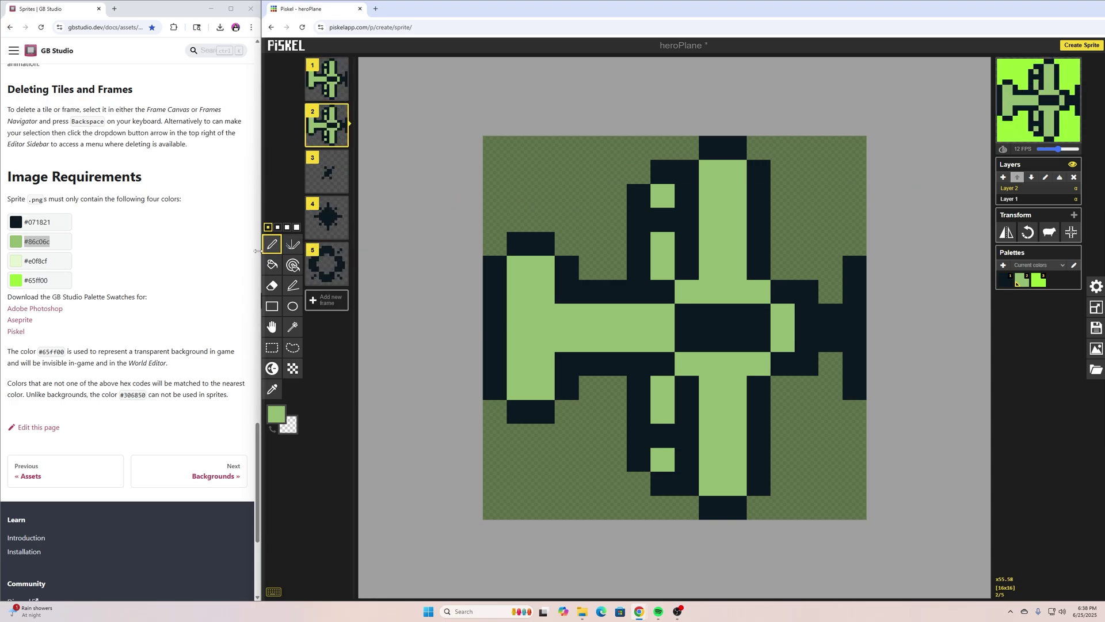
pyautogui.click(858, 269)
pyautogui.hotkey('ctrl', 'z')
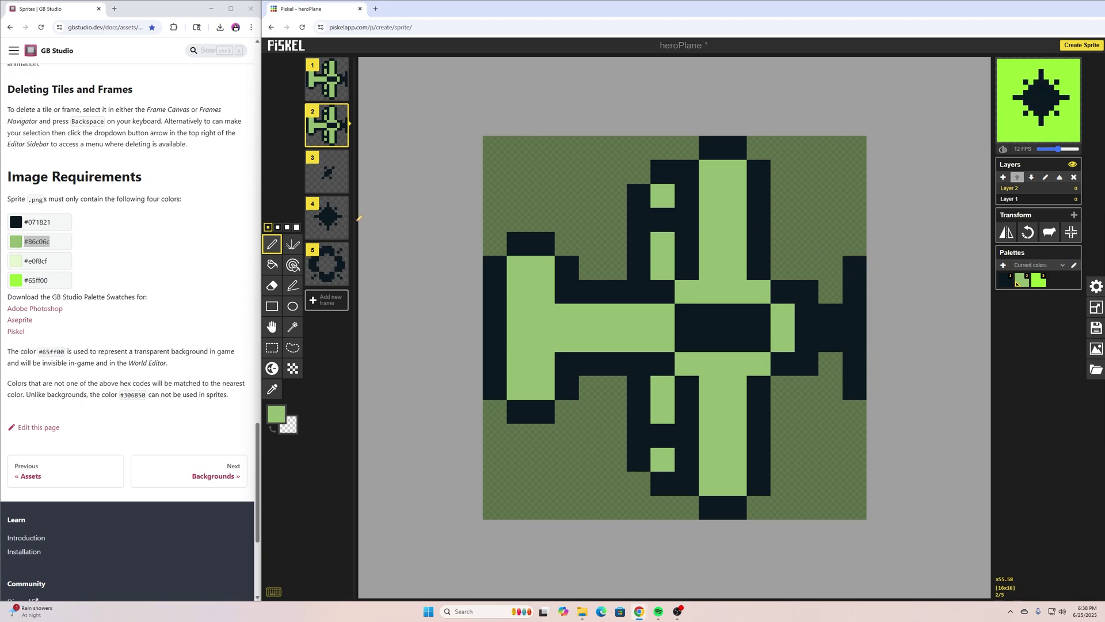
pyautogui.click(273, 286)
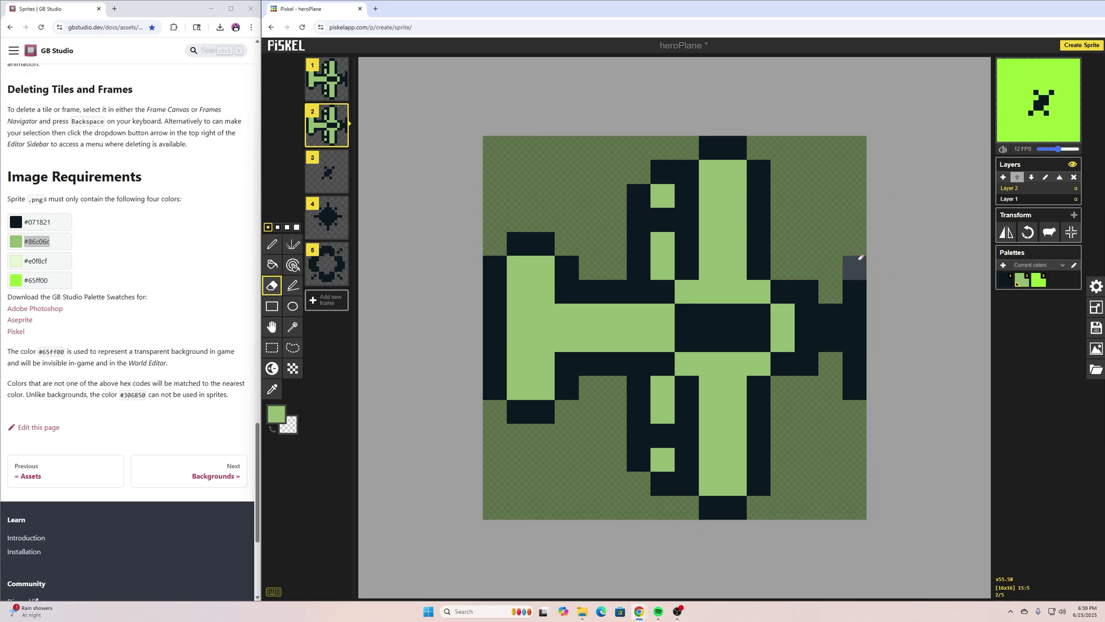
pyautogui.click(855, 268)
pyautogui.click(857, 387)
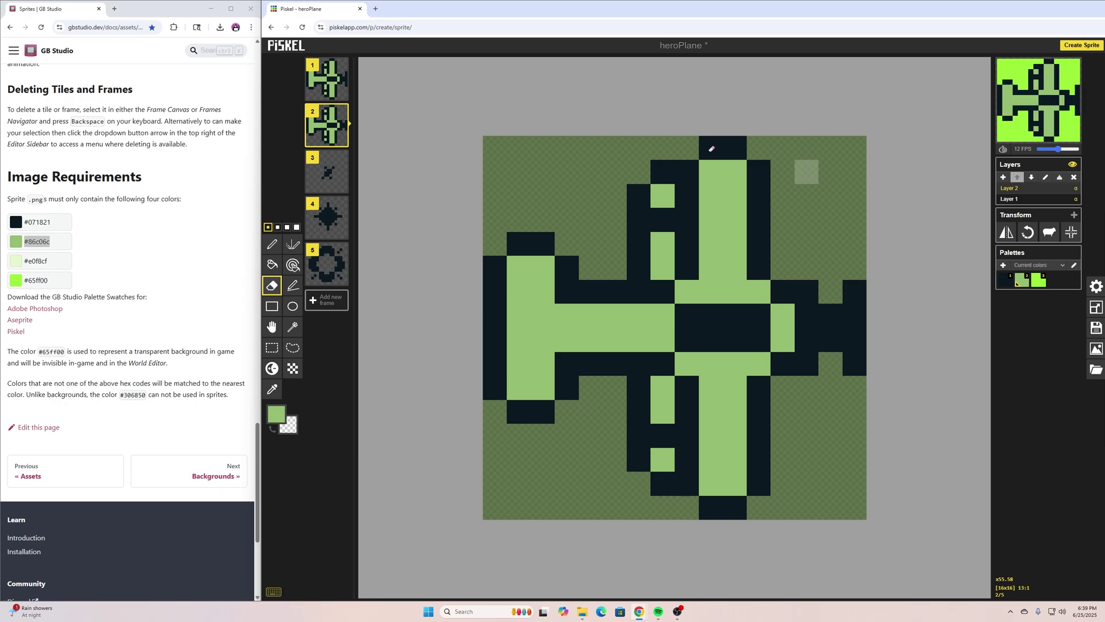
# Duplicate frame 2 and erase two more dark right-edge pixels on the new copy.
pyautogui.click(340, 140)
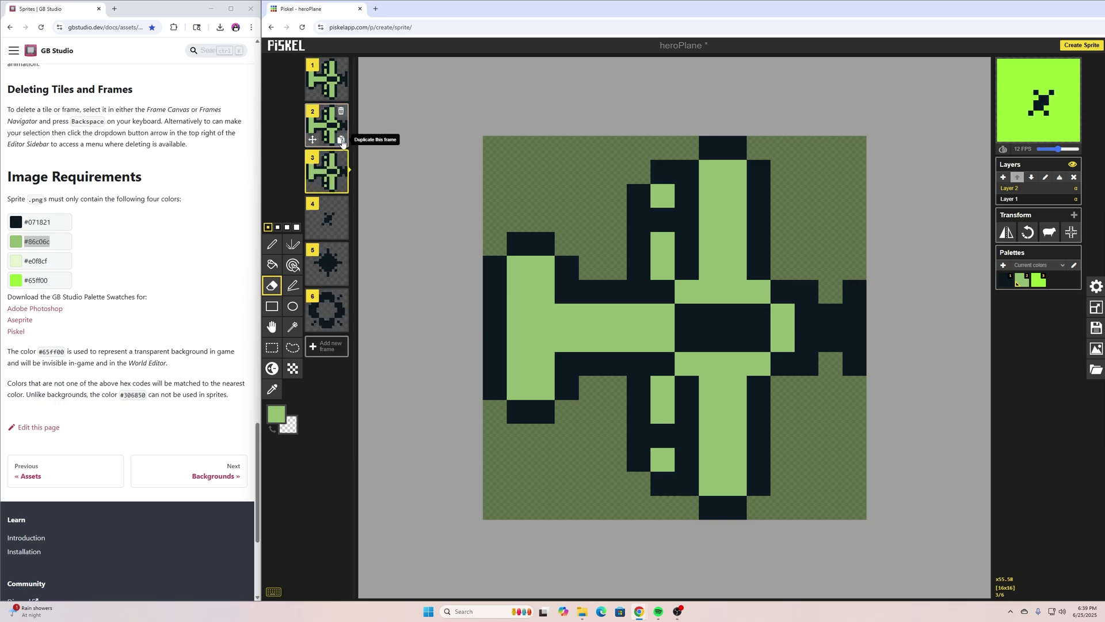
pyautogui.click(855, 292)
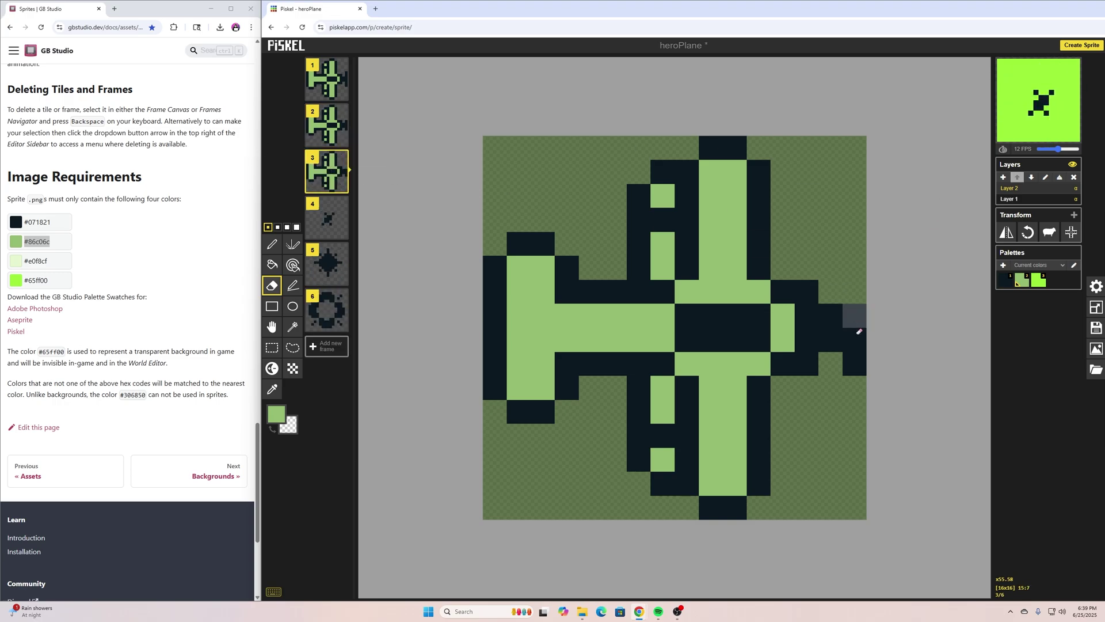
pyautogui.click(863, 359)
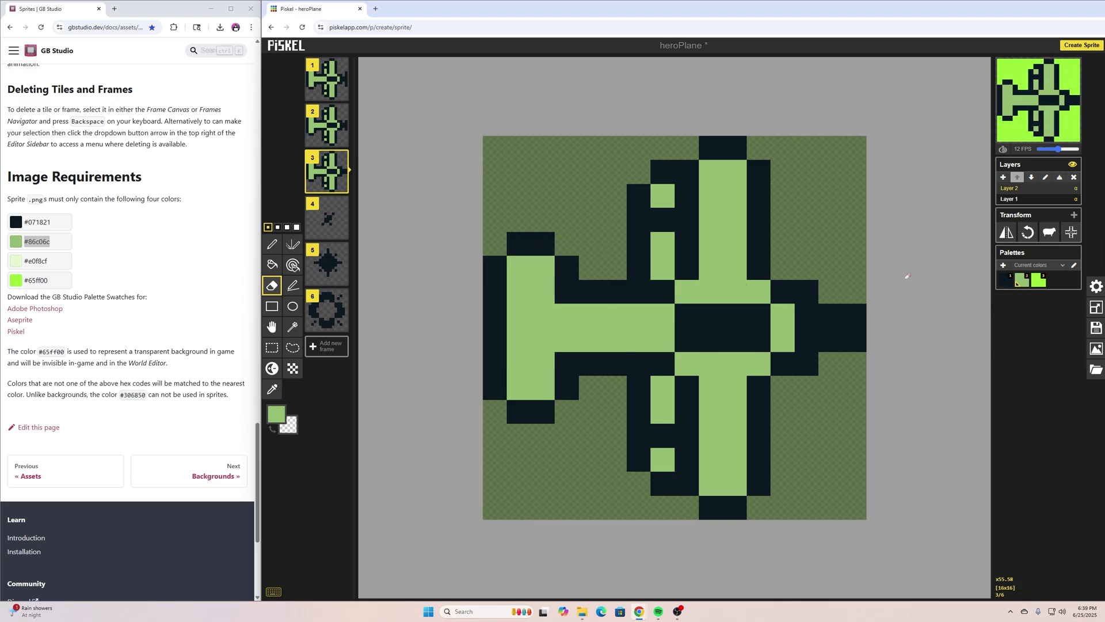
# Change the title from heroPlane to enemyPlane and download it as a .piskel file.
pyautogui.click(1096, 327)
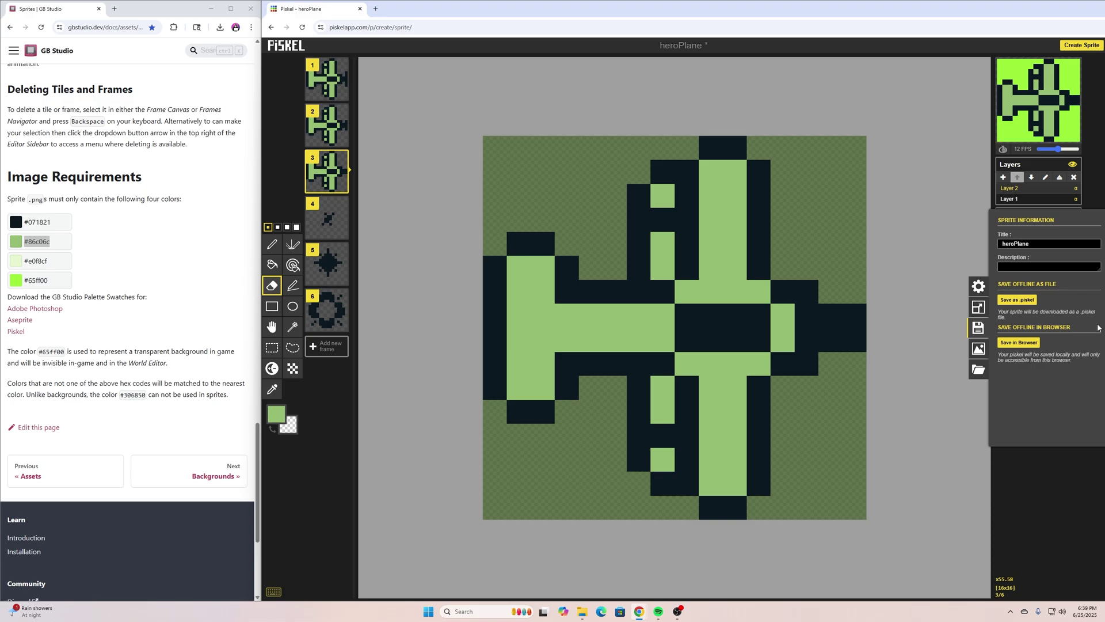
pyautogui.click(1012, 246)
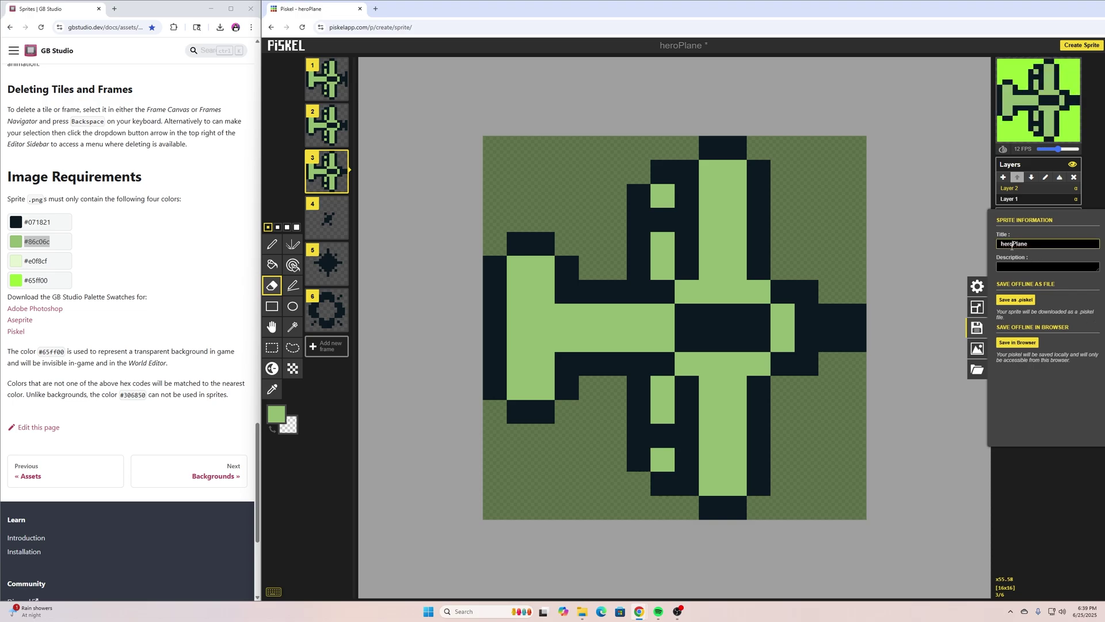
pyautogui.press('BackSpace')
pyautogui.press('BackSpace')
pyautogui.press('BackSpace')
pyautogui.press('BackSpace')
pyautogui.write('enemy')
pyautogui.click(1032, 306)
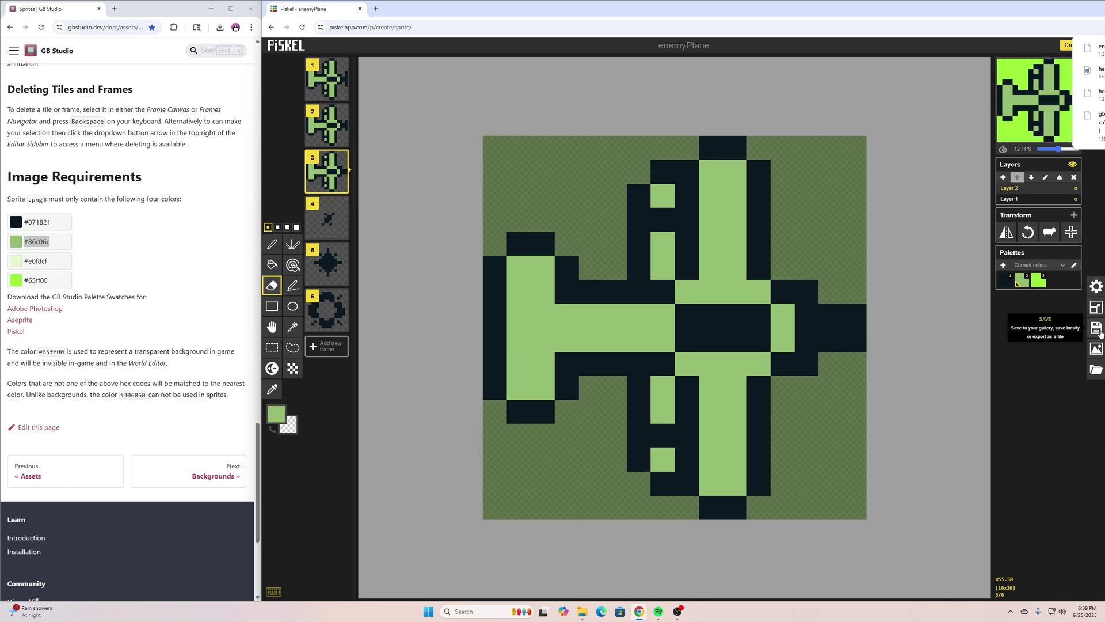
# Download enemyPlane as a 96×16 PNG spritesheet with six frames in one row.
pyautogui.click(1096, 348)
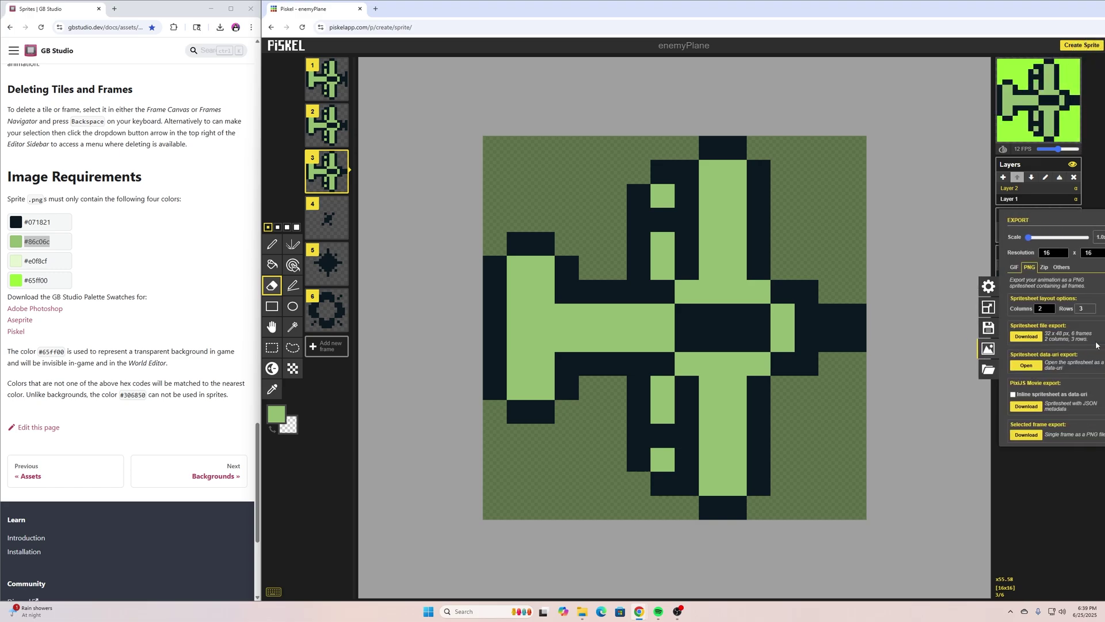
pyautogui.click(1041, 307)
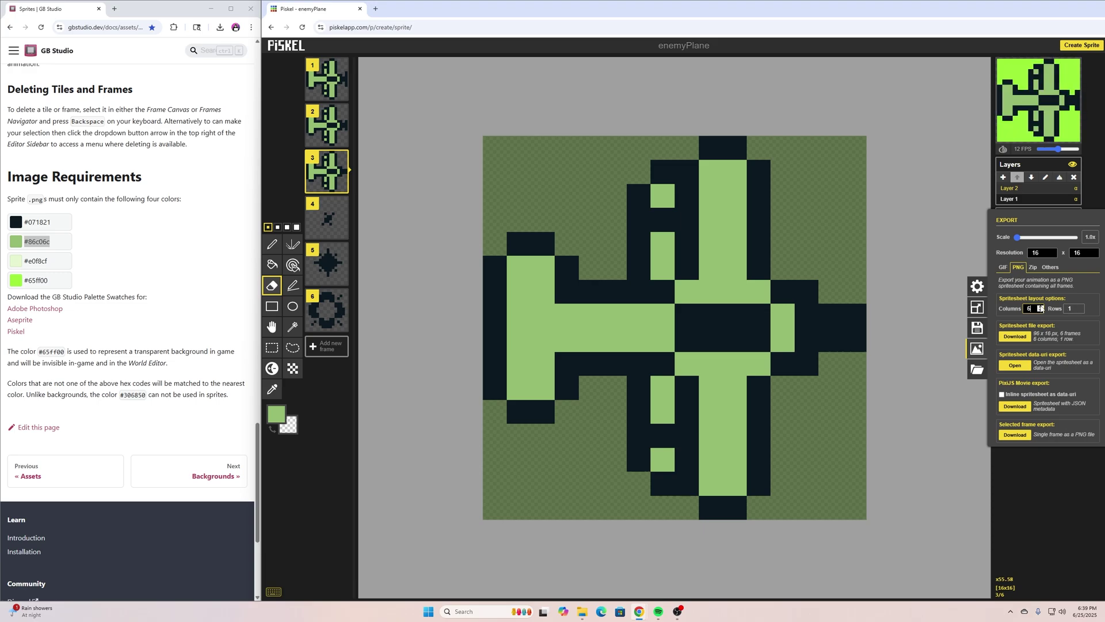
pyautogui.click(1016, 337)
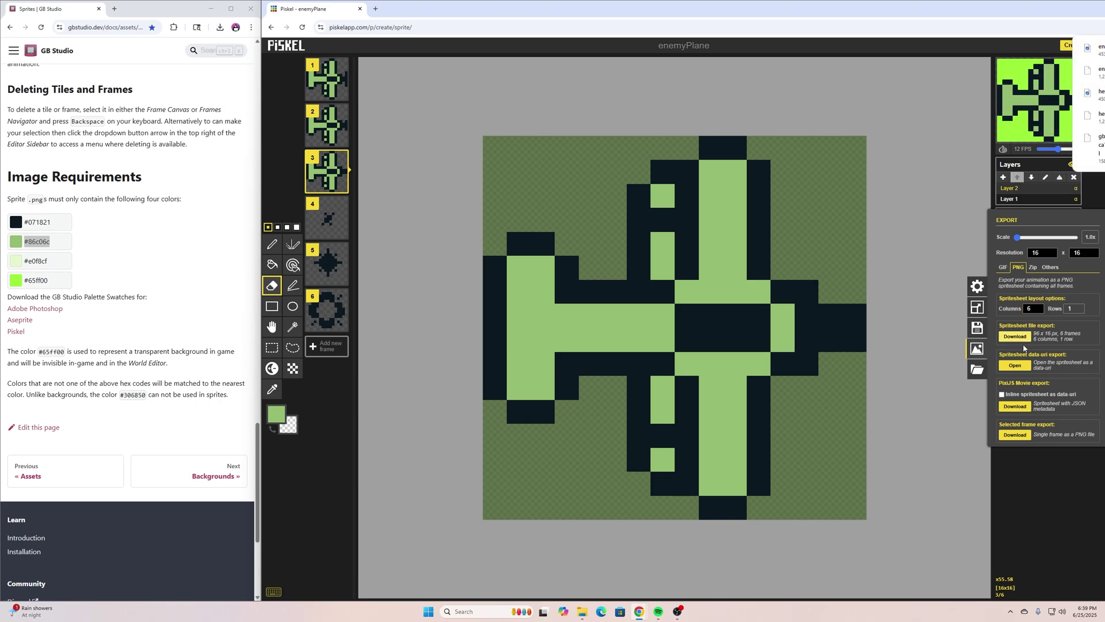
# In Downloads, select the enemyPlane and heroPlane spritesheets and copy them.
pyautogui.moveTo(580, 611)
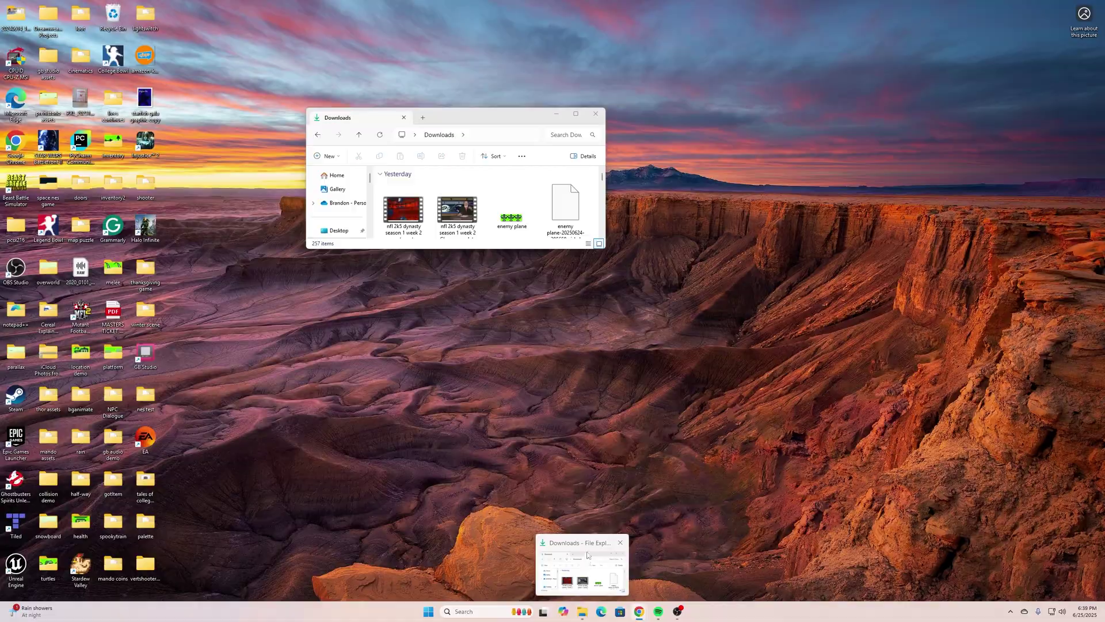
pyautogui.click(587, 544)
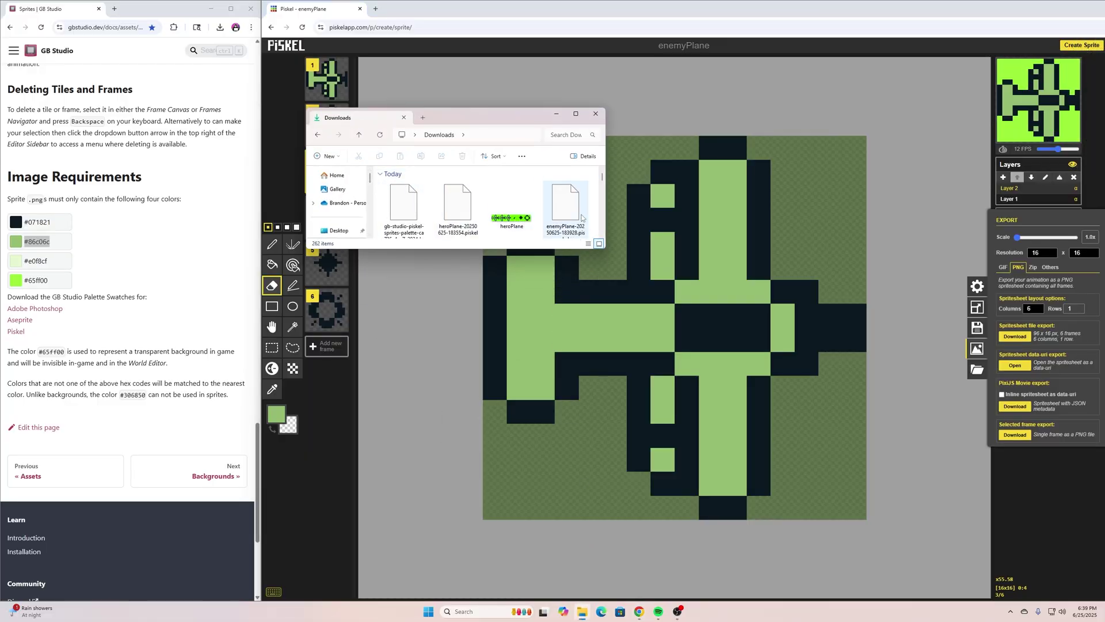
pyautogui.scroll(-1, 540, 204)
pyautogui.scroll(-1, 539, 203)
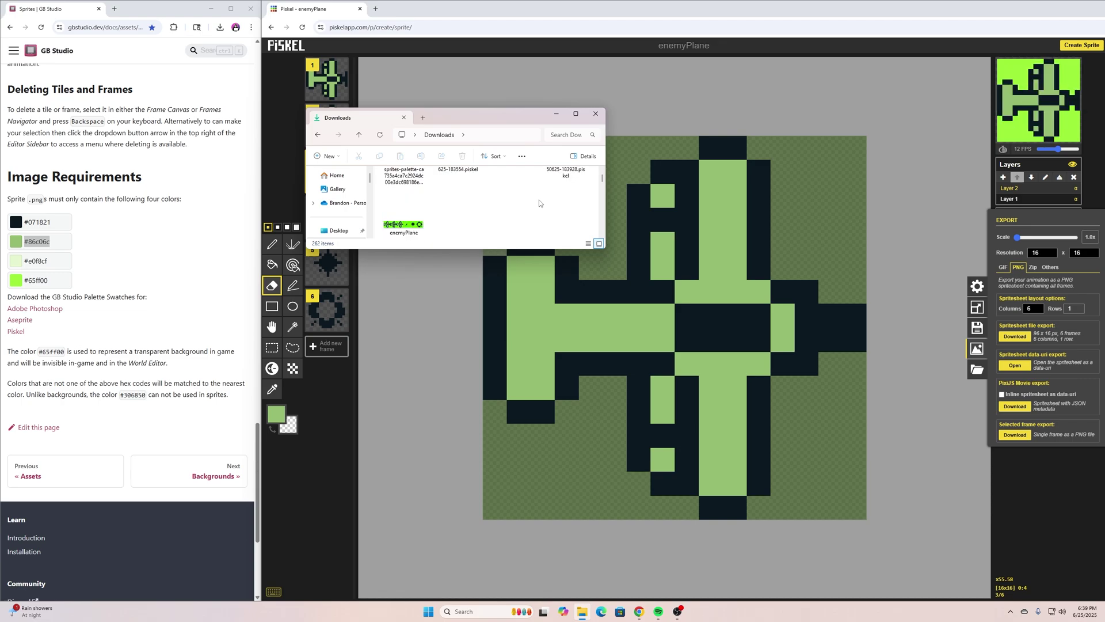
pyautogui.scroll(2, 472, 230)
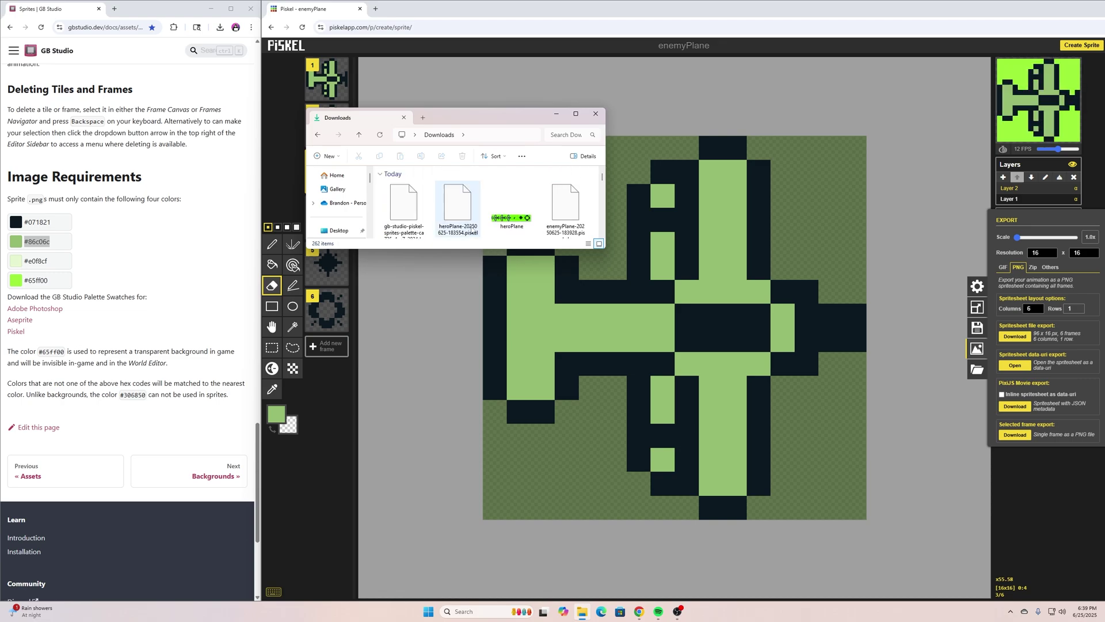
pyautogui.scroll(-2, 472, 231)
pyautogui.click(403, 226)
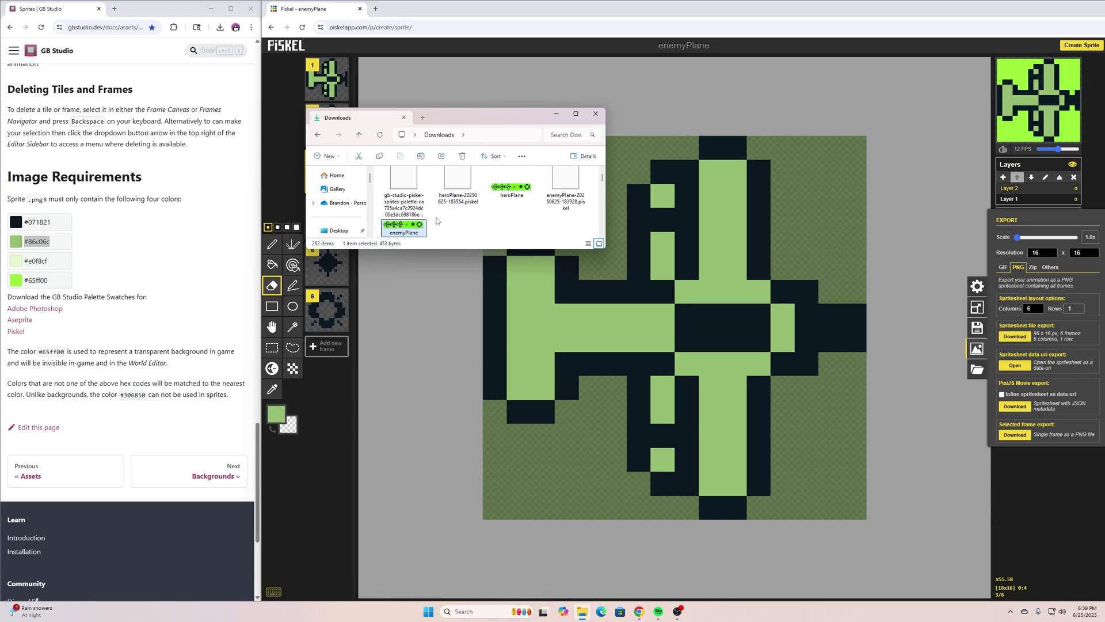
pyautogui.keyDown('ctrl'); pyautogui.click(506, 186); pyautogui.keyUp('ctrl')
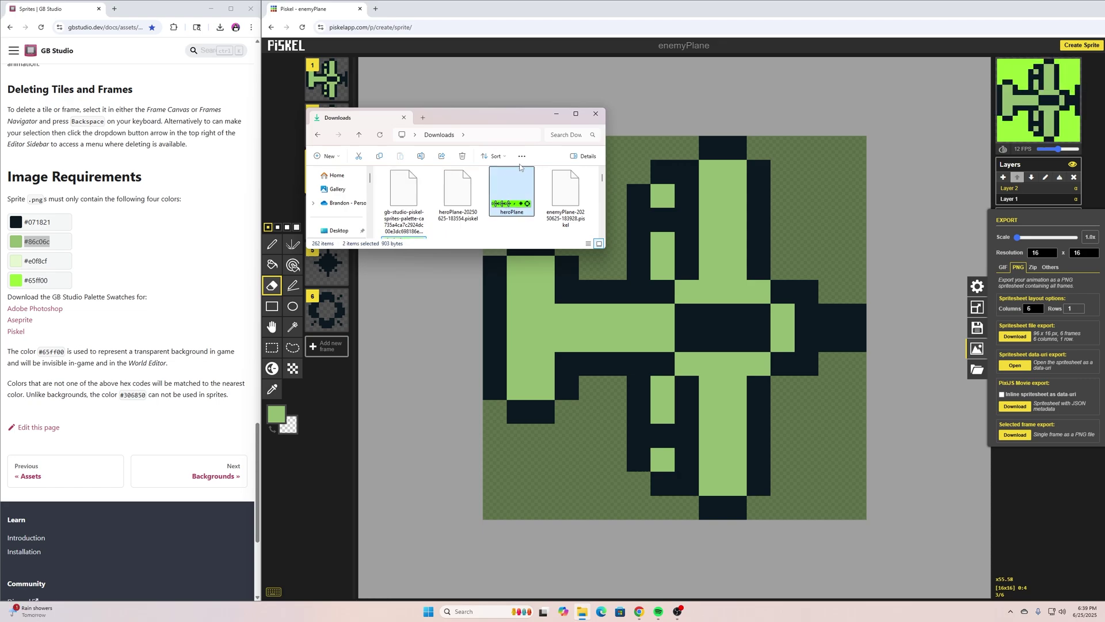
pyautogui.rightClick(504, 199)
pyautogui.click(546, 209)
# Paste both spritesheets into the vertshooterarcade folder, then return to Piskel.
pyautogui.click(211, 9)
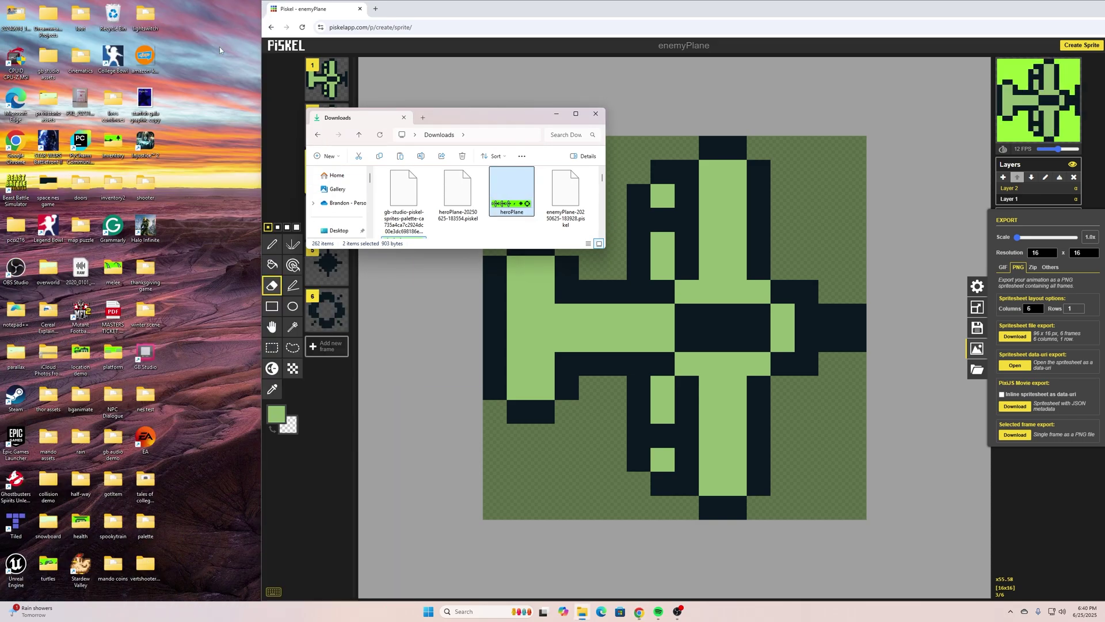
pyautogui.doubleClick(145, 565)
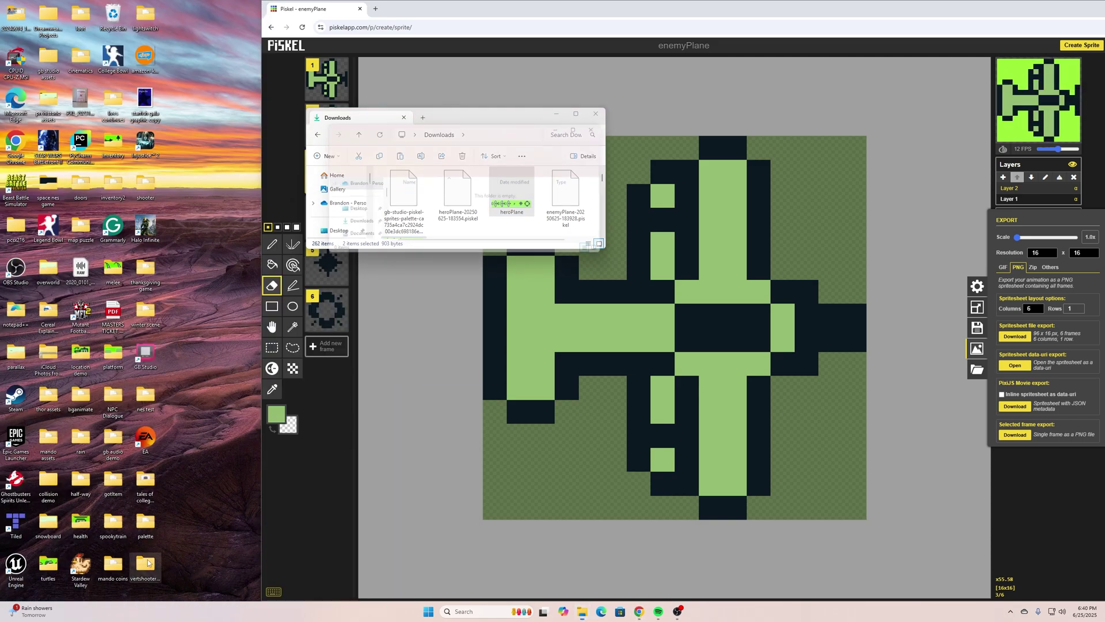
pyautogui.rightClick(411, 246)
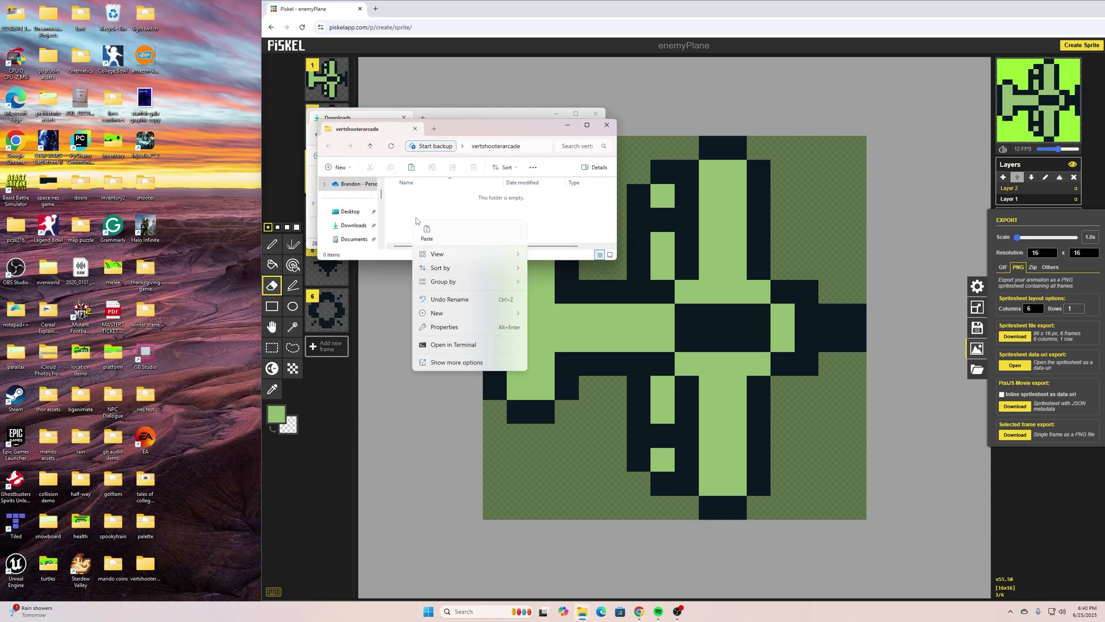
pyautogui.click(424, 231)
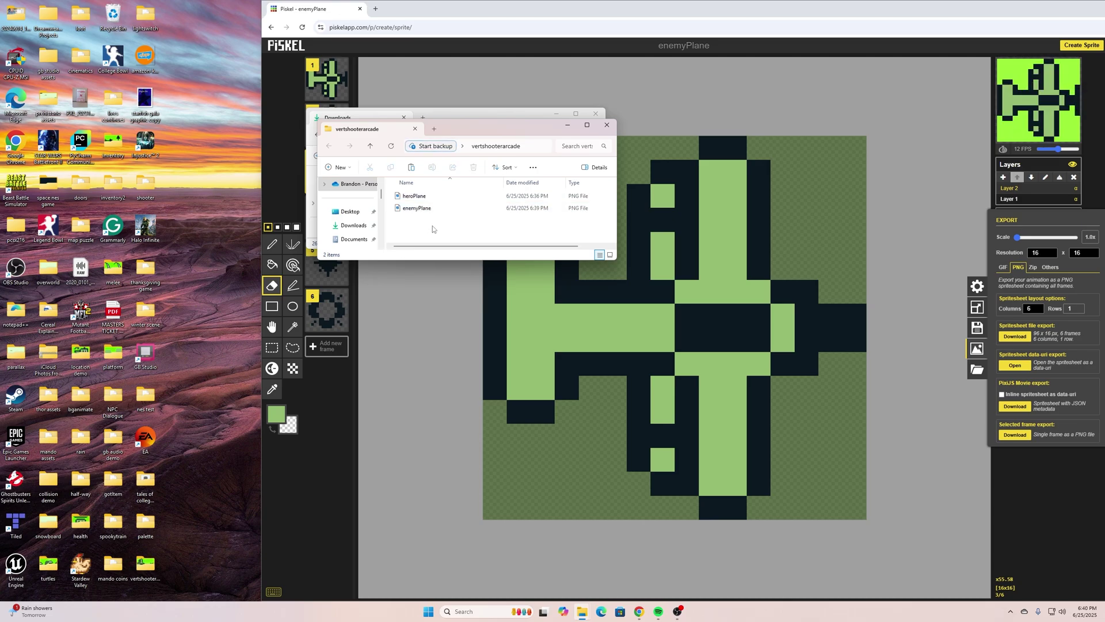
pyautogui.hotkey('alt', 'Tab')
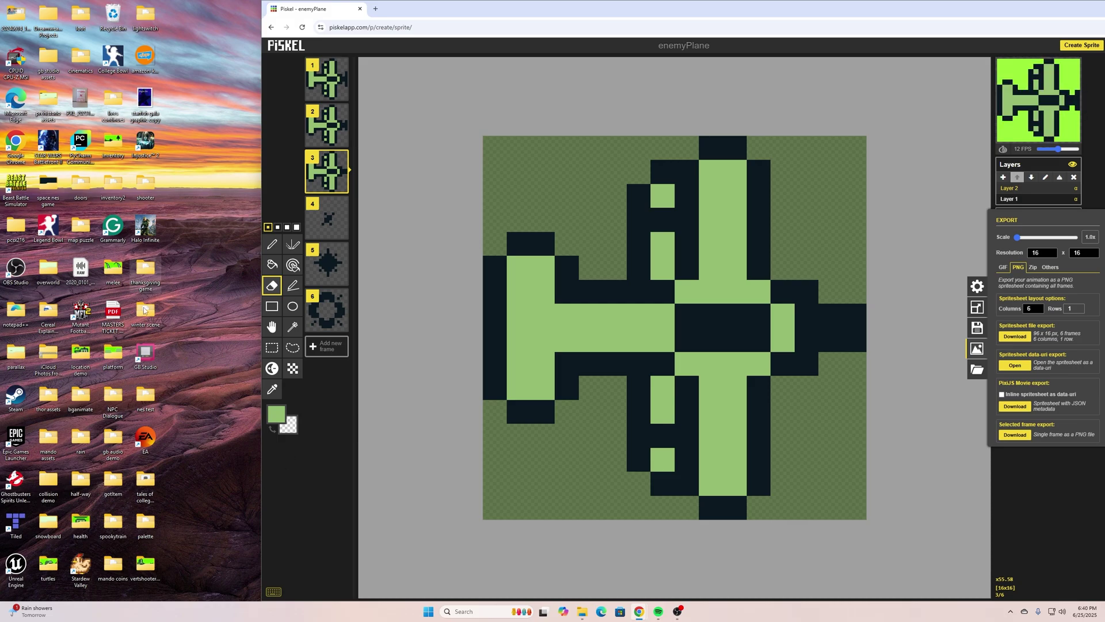
# Bring the documentation browser window back to the front.
pyautogui.hotkey('alt', 'Tab')
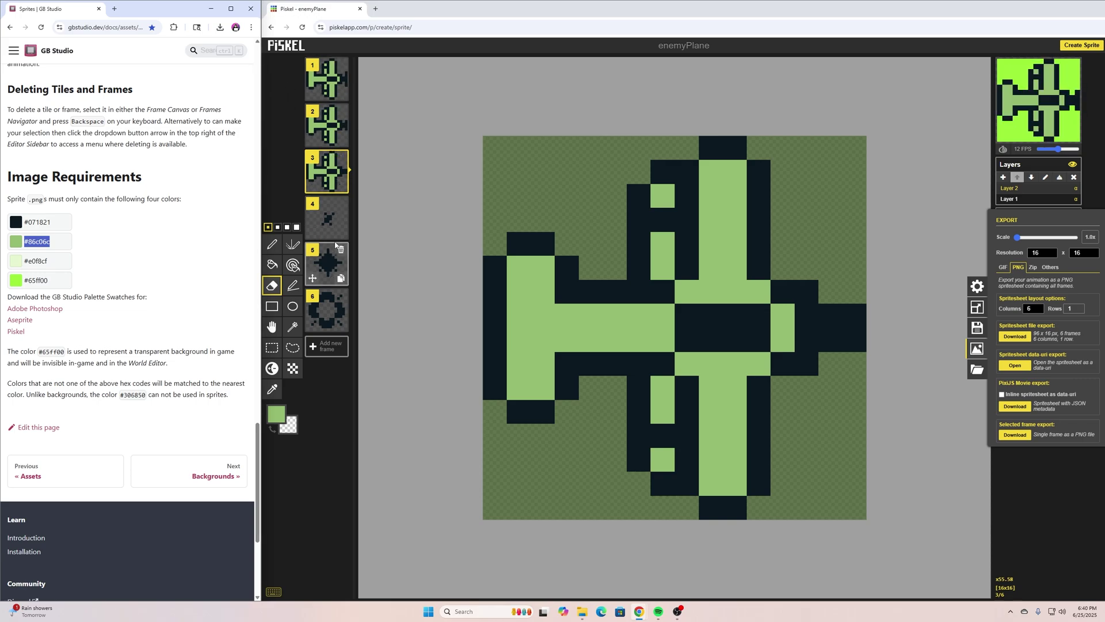
pyautogui.moveTo(326, 69)
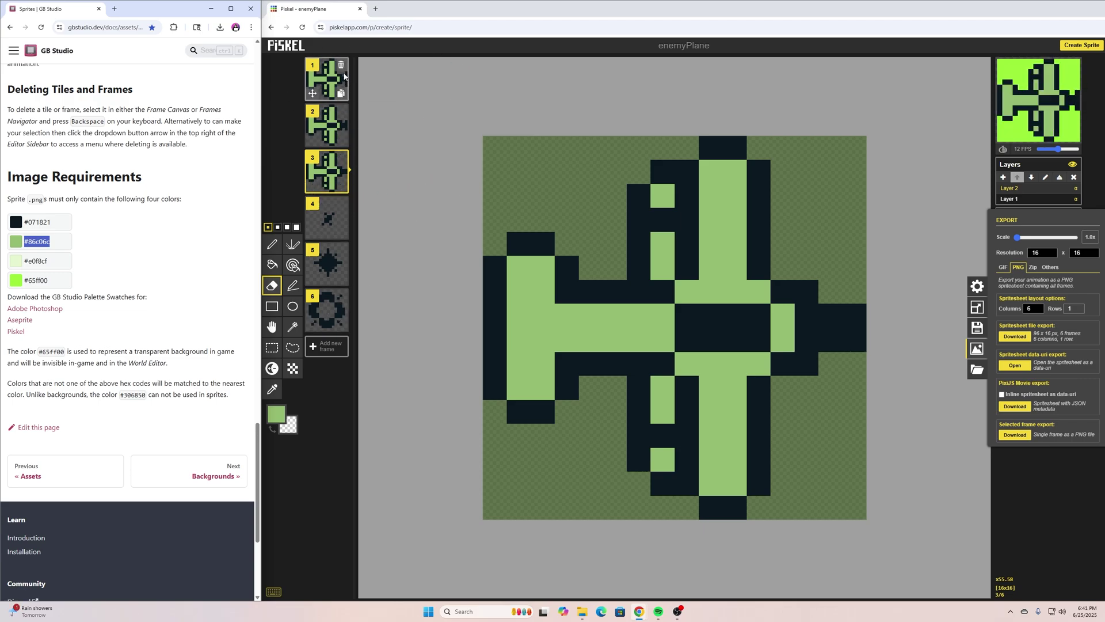
# Delete the two leftover plane frames and clear the plane drawing from frame 1.
pyautogui.click(342, 65)
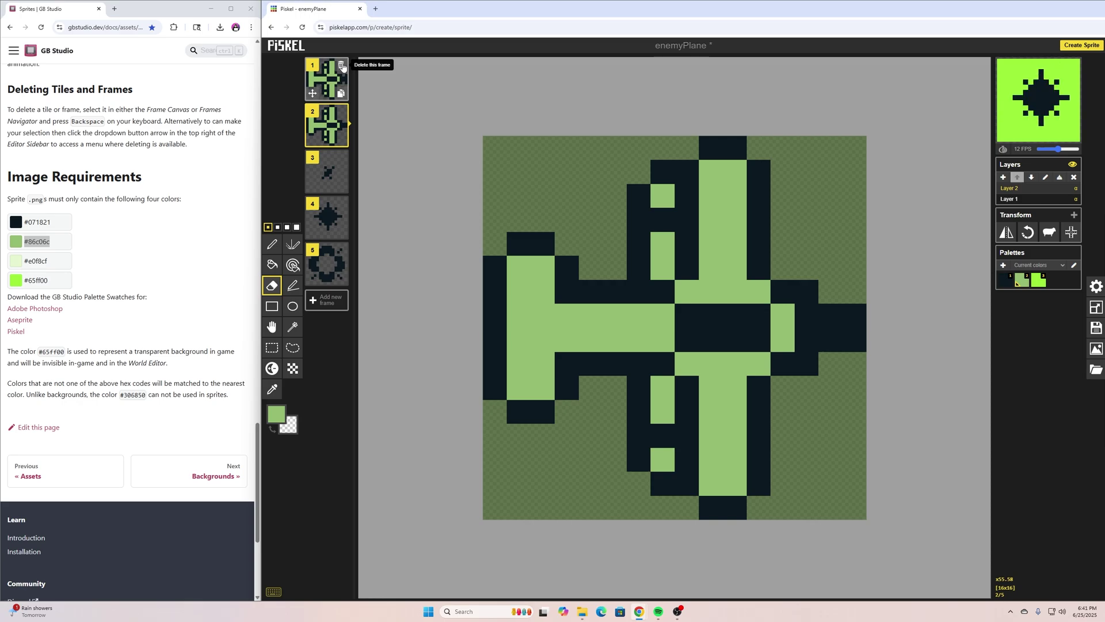
pyautogui.click(341, 65)
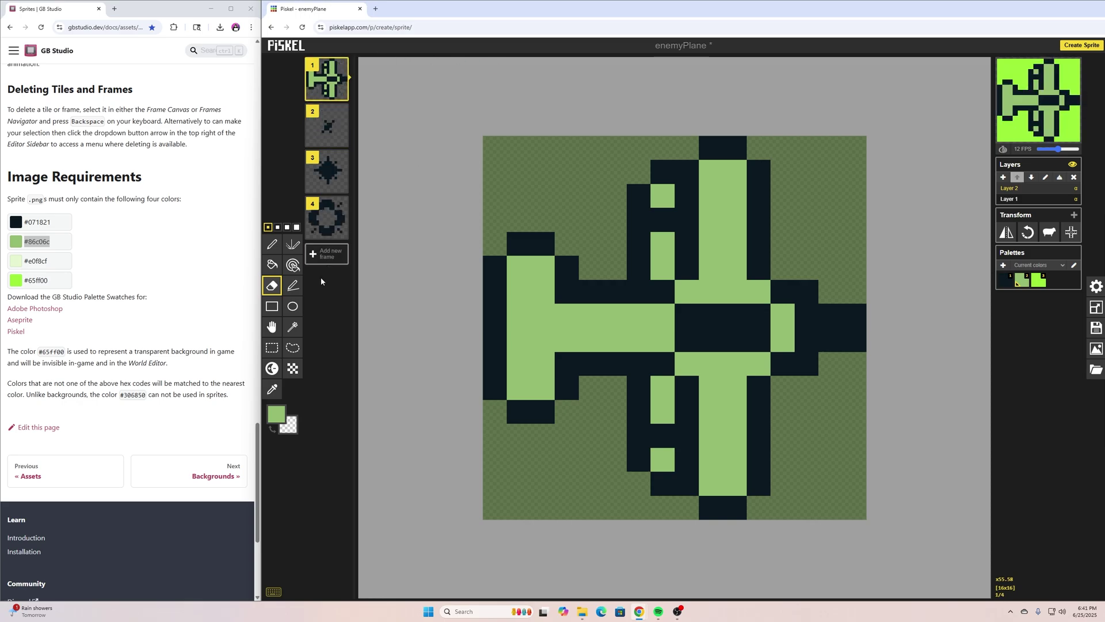
pyautogui.click(272, 347)
pyautogui.moveTo(469, 129); pyautogui.dragTo(915, 511)
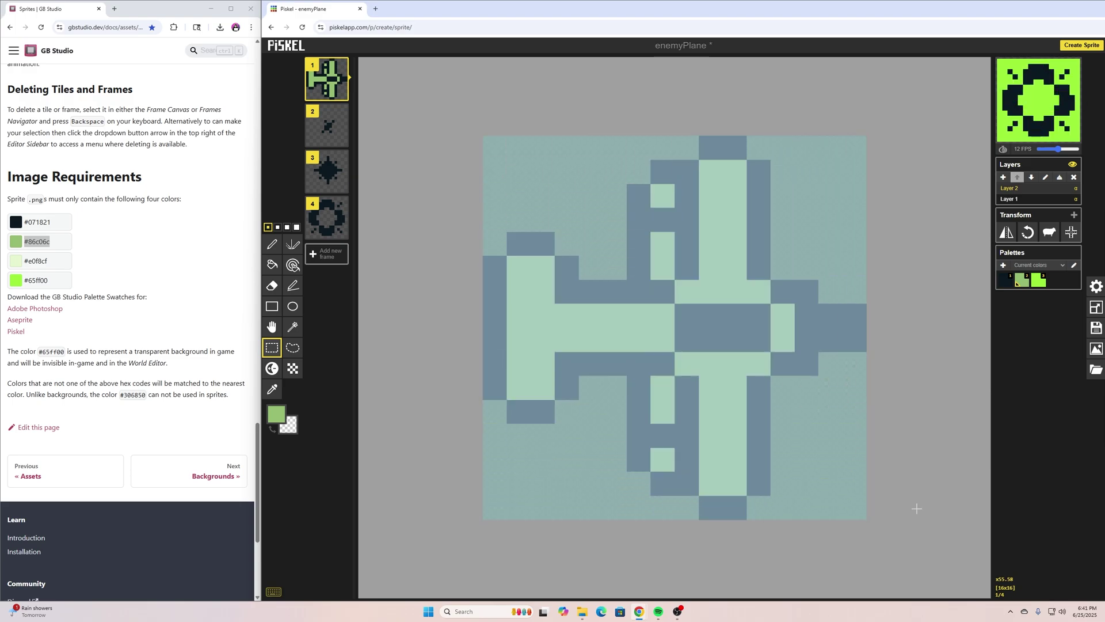
pyautogui.press('Delete')
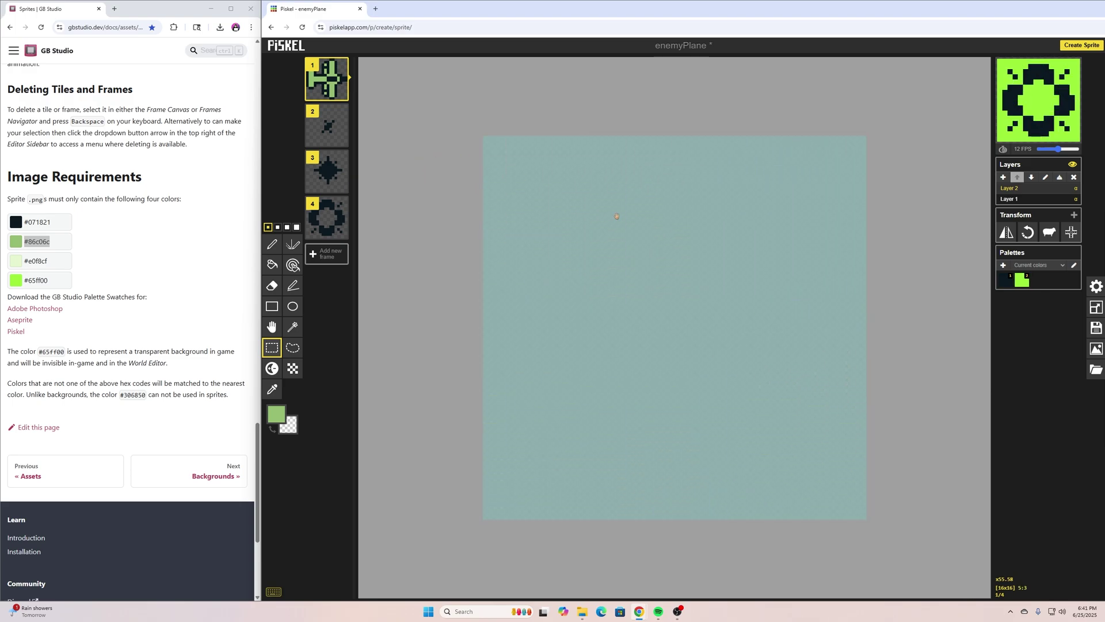
# Draw a solid round #071821 bullet and nudge it down one pixel.
pyautogui.press('1')
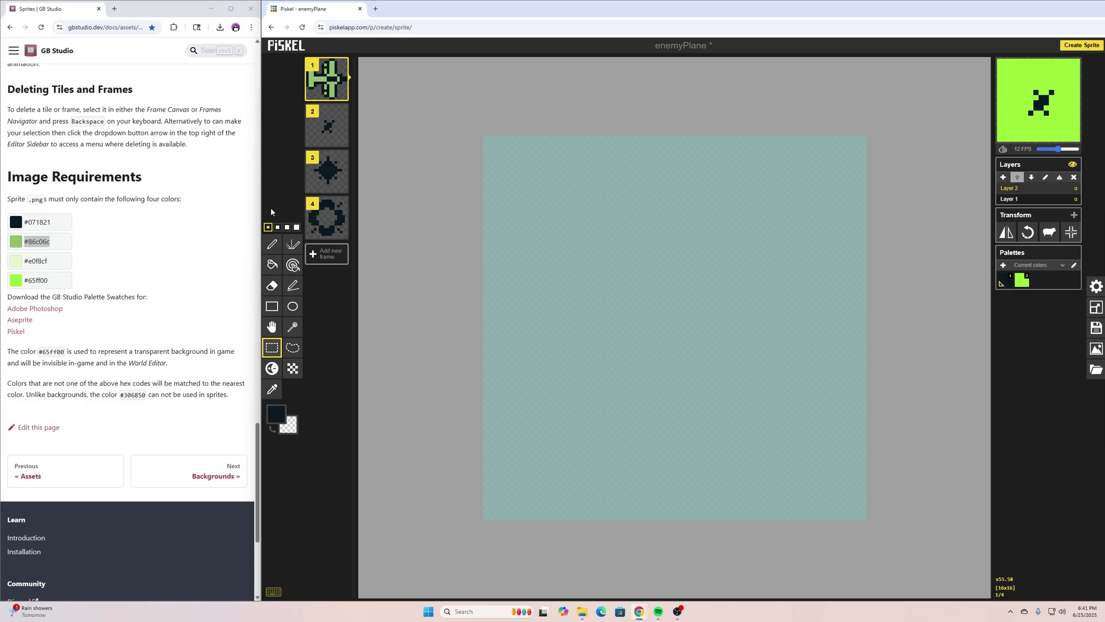
pyautogui.click(273, 244)
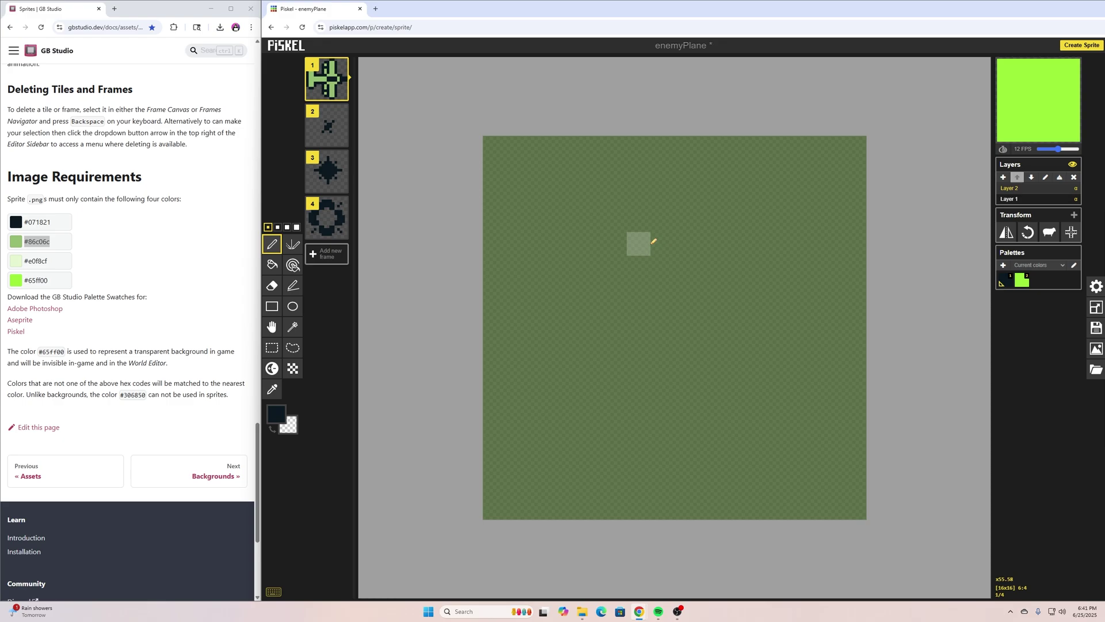
pyautogui.moveTo(651, 244); pyautogui.dragTo(720, 243)
pyautogui.moveTo(630, 266)
pyautogui.mouseDown()
pyautogui.moveTo(616, 292)
pyautogui.moveTo(731, 288)
pyautogui.moveTo(684, 355)
pyautogui.mouseUp()
pyautogui.click(711, 363)
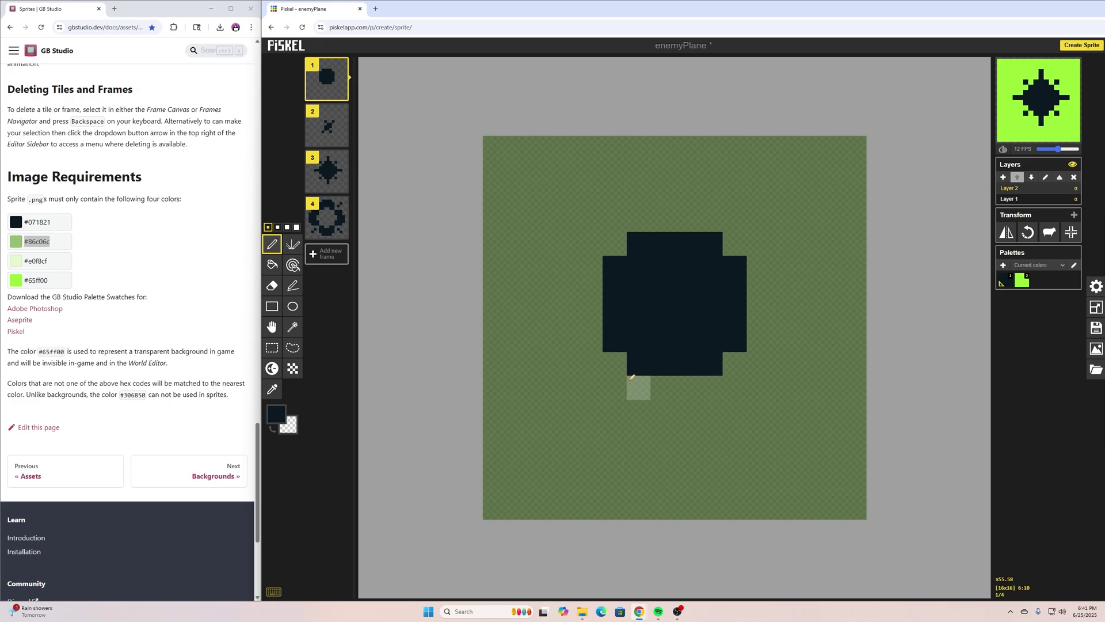
pyautogui.press('s')
pyautogui.moveTo(556, 208); pyautogui.dragTo(794, 400)
pyautogui.press('Down')
pyautogui.click(925, 257)
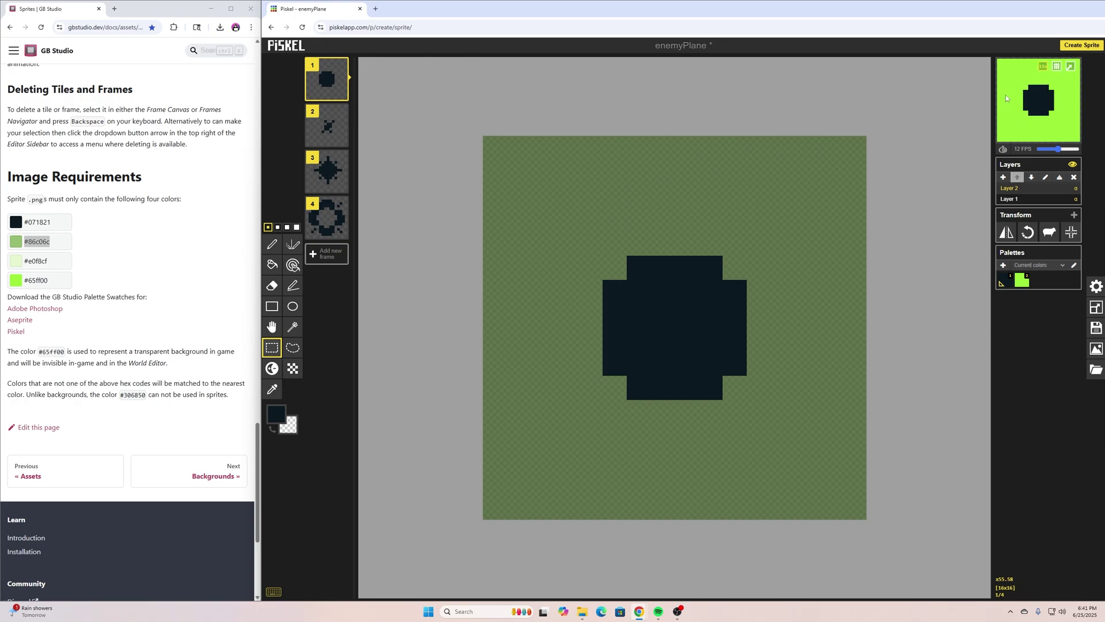
pyautogui.moveTo(339, 123)
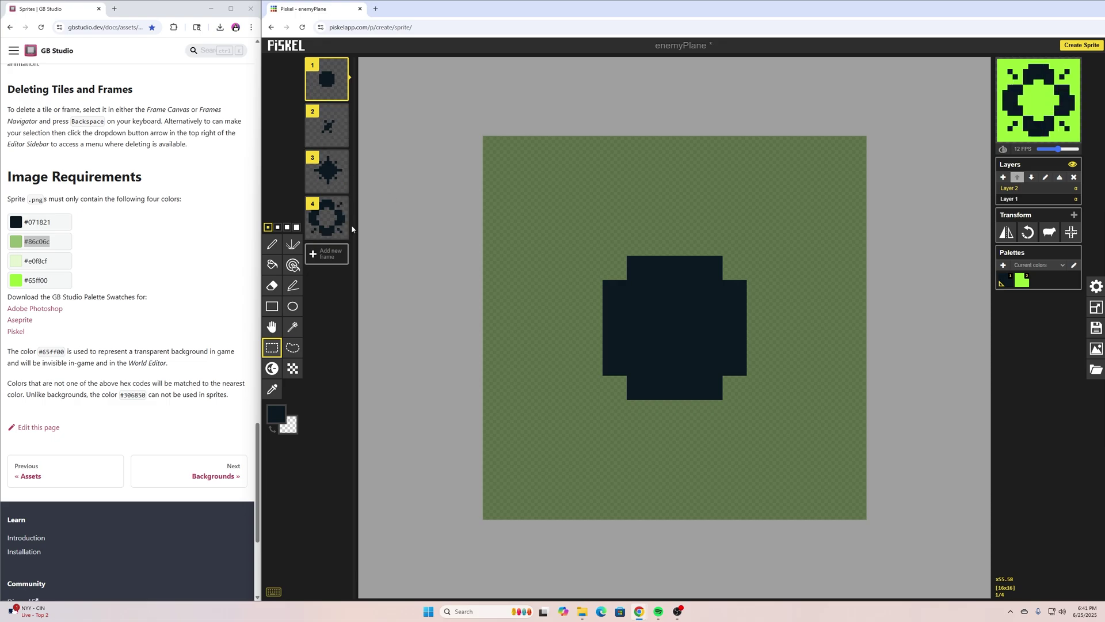
pyautogui.moveTo(332, 150)
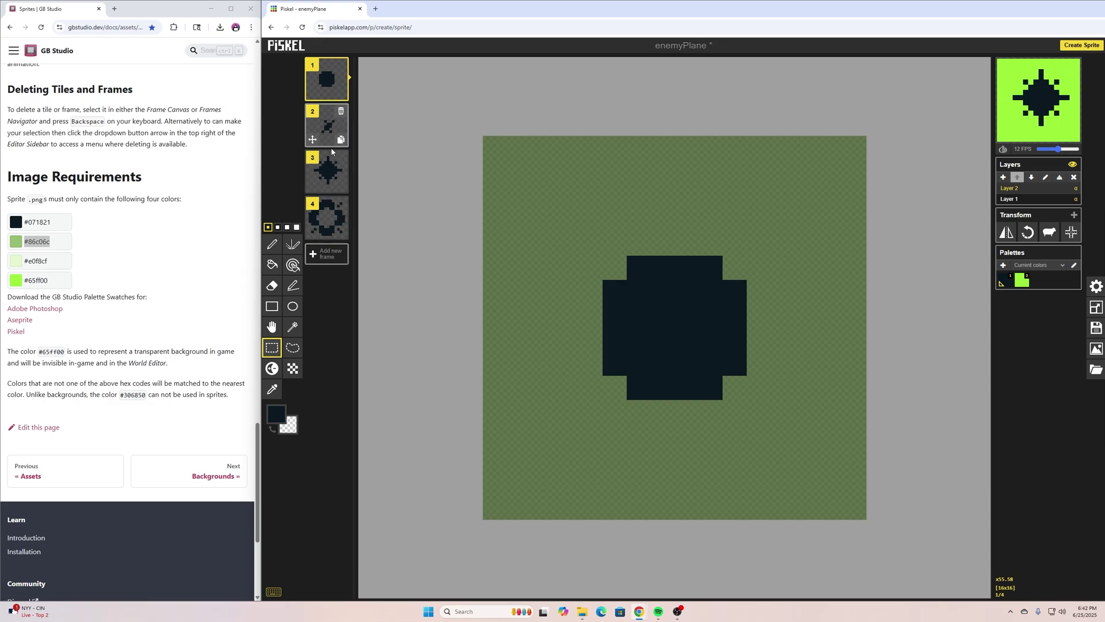
pyautogui.moveTo(330, 181)
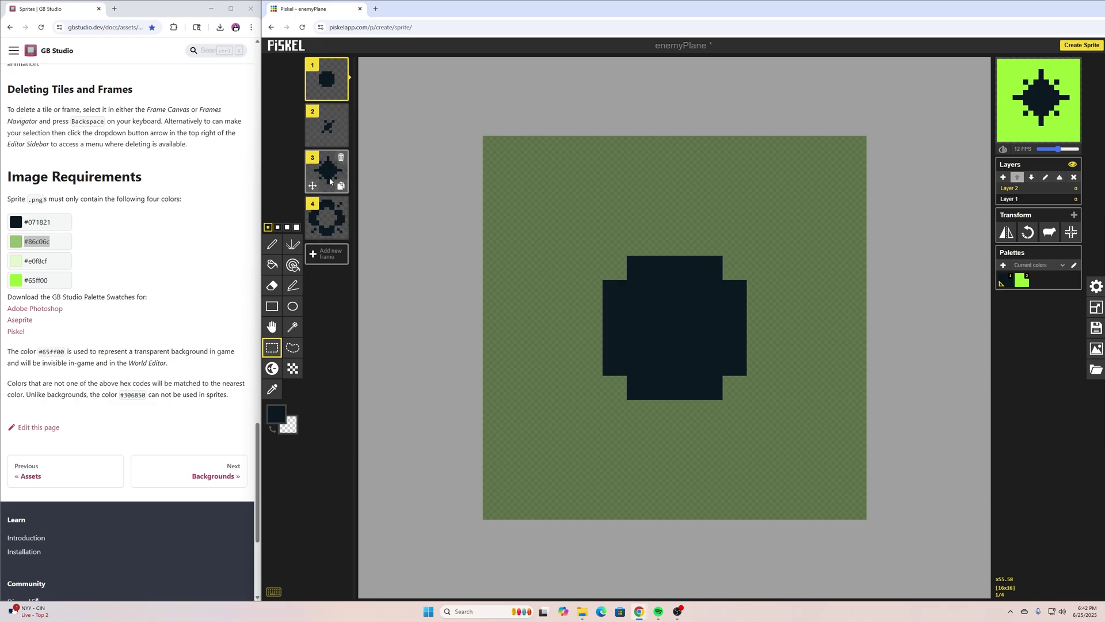
# Retitle the sprite 'bullet' and save it as a .piskel file.
pyautogui.click(1097, 327)
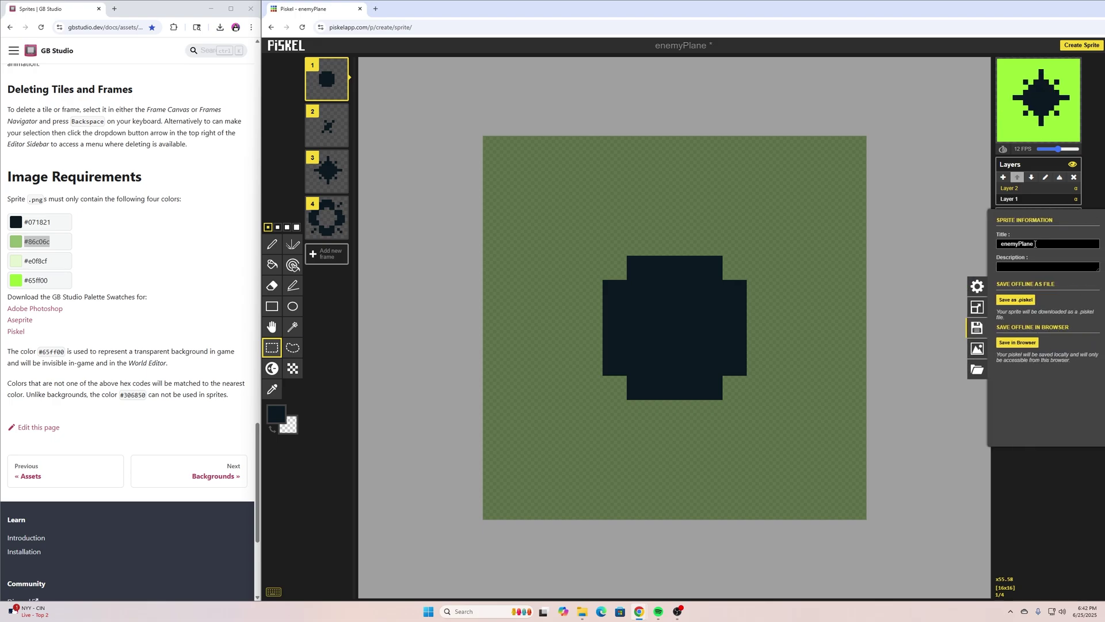
pyautogui.doubleClick(1034, 244)
pyautogui.write('e')
pyautogui.write('ull')
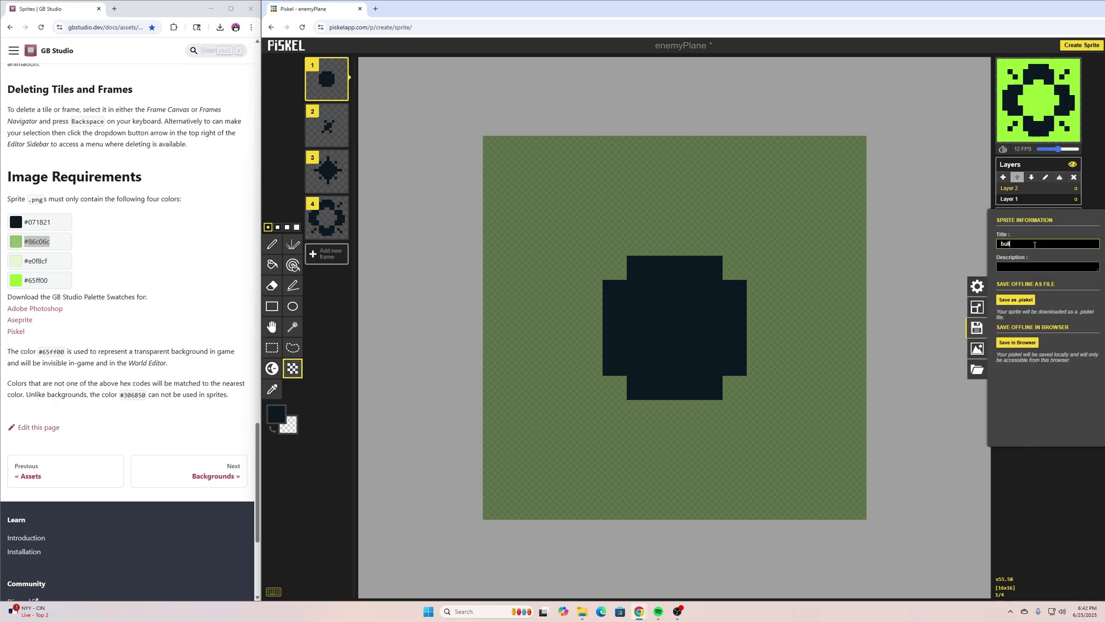
pyautogui.write('et')
pyautogui.click(1015, 300)
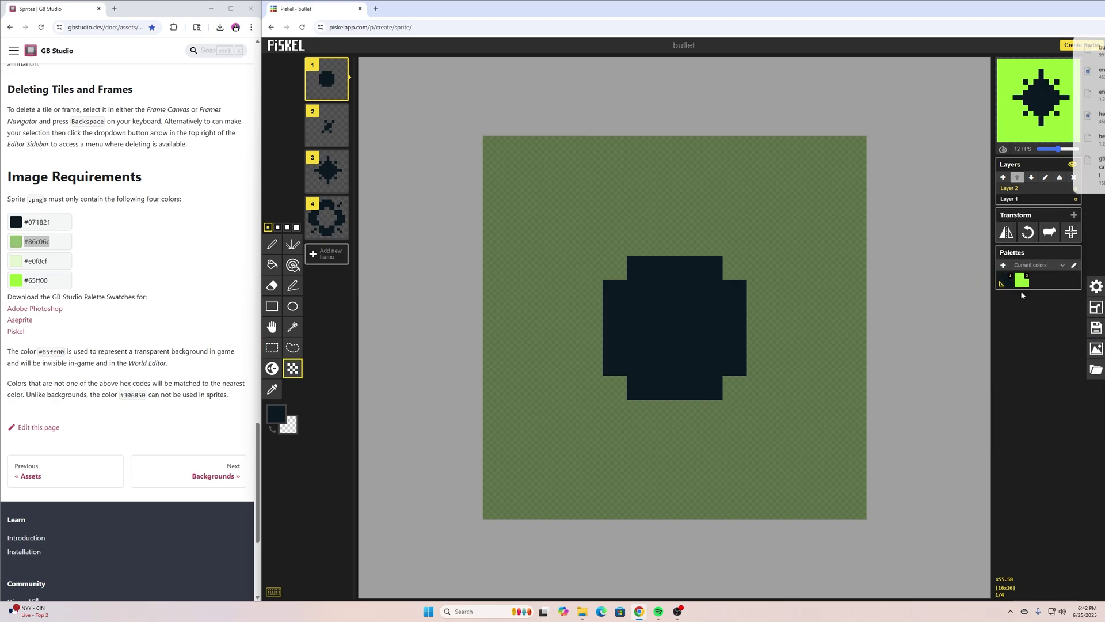
# Download a 64×16 PNG spritesheet laid out as 4 columns in 1 row.
pyautogui.click(1096, 347)
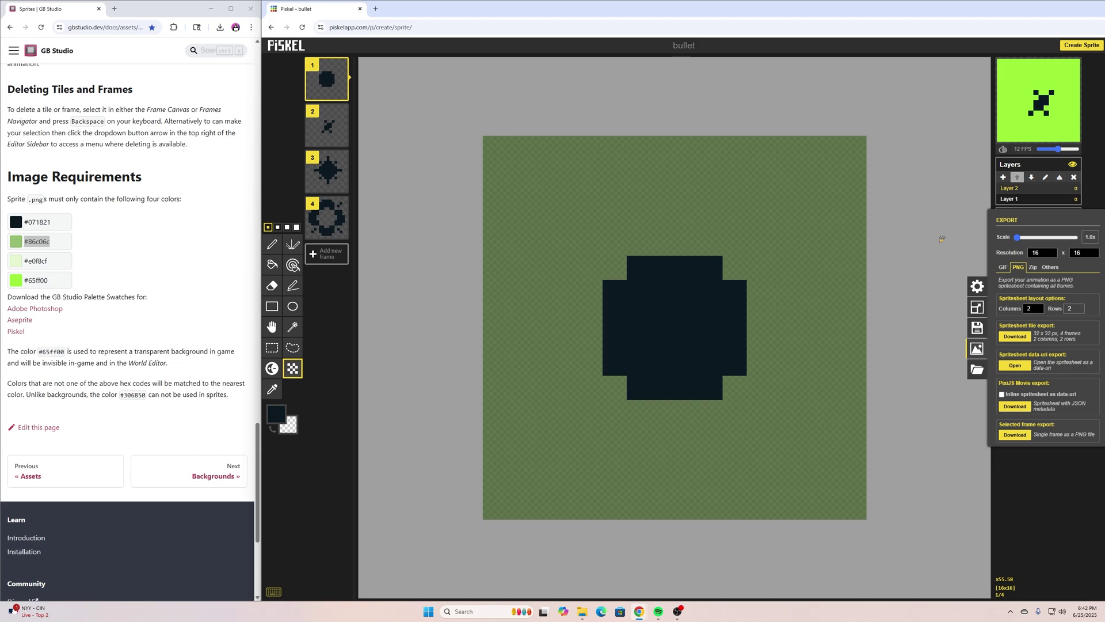
pyautogui.click(1042, 307)
pyautogui.click(1021, 337)
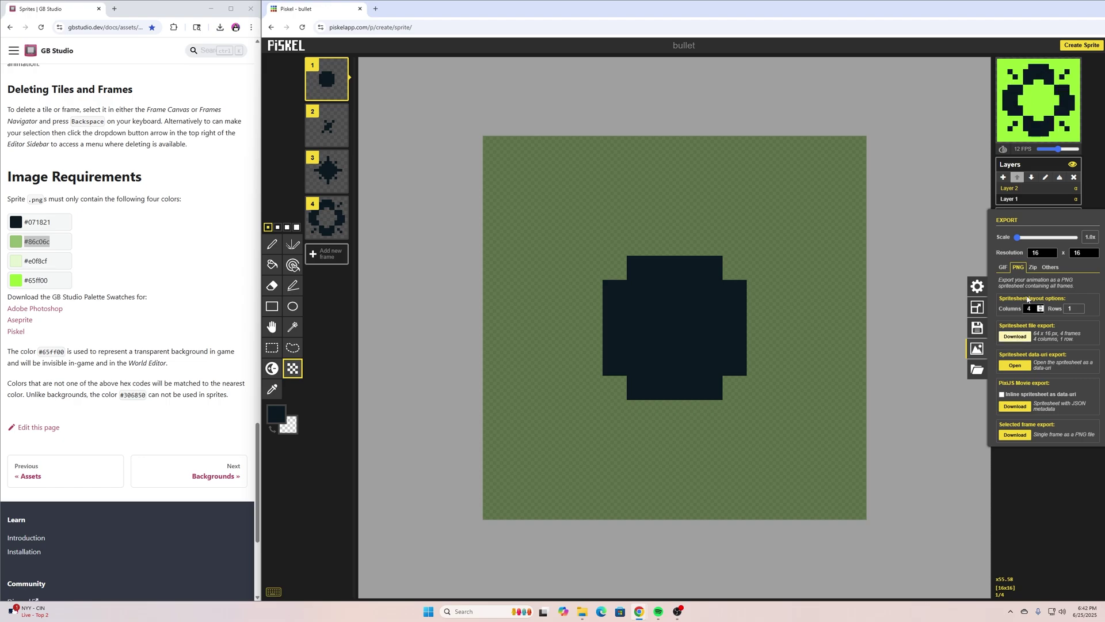
# Copy the bullet spritesheet PNG from the Downloads folder, then close Downloads.
pyautogui.moveTo(587, 614)
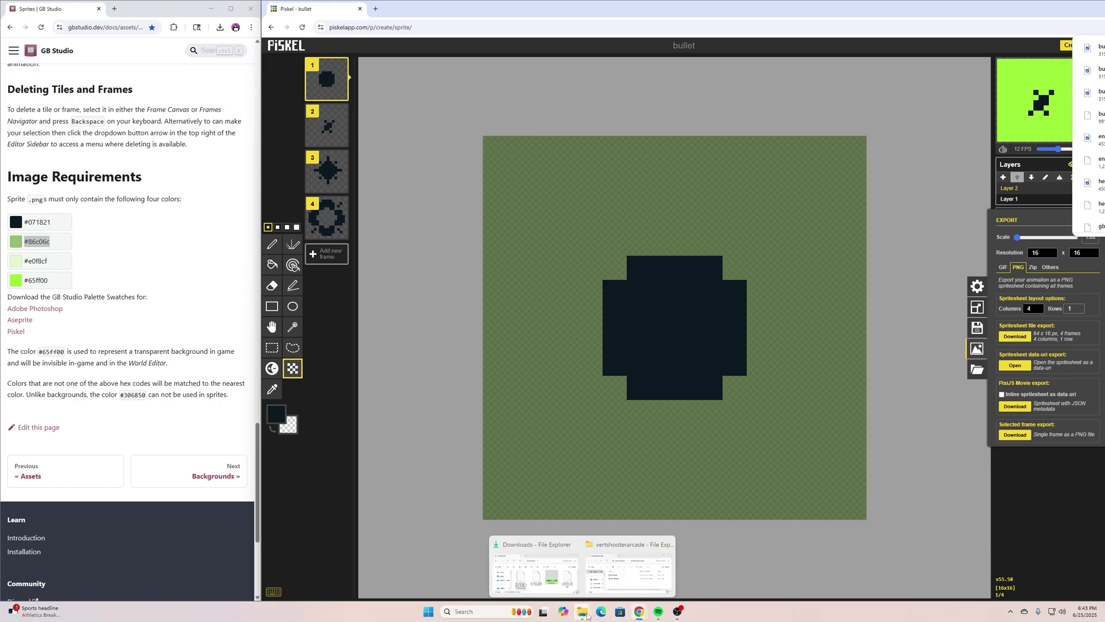
pyautogui.click(554, 586)
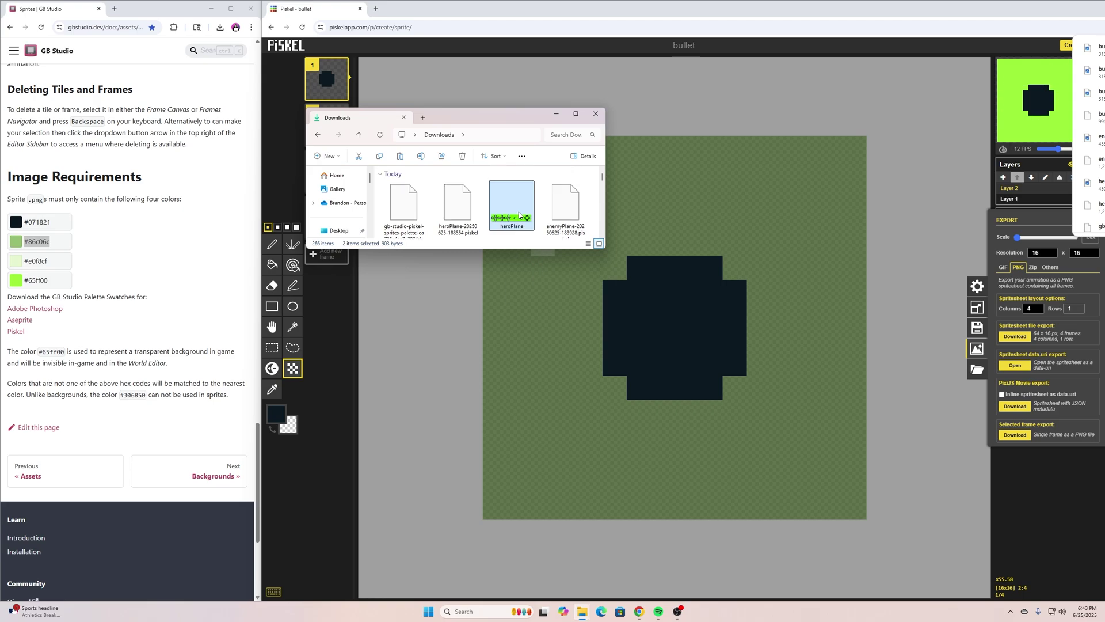
pyautogui.scroll(-1, 547, 216)
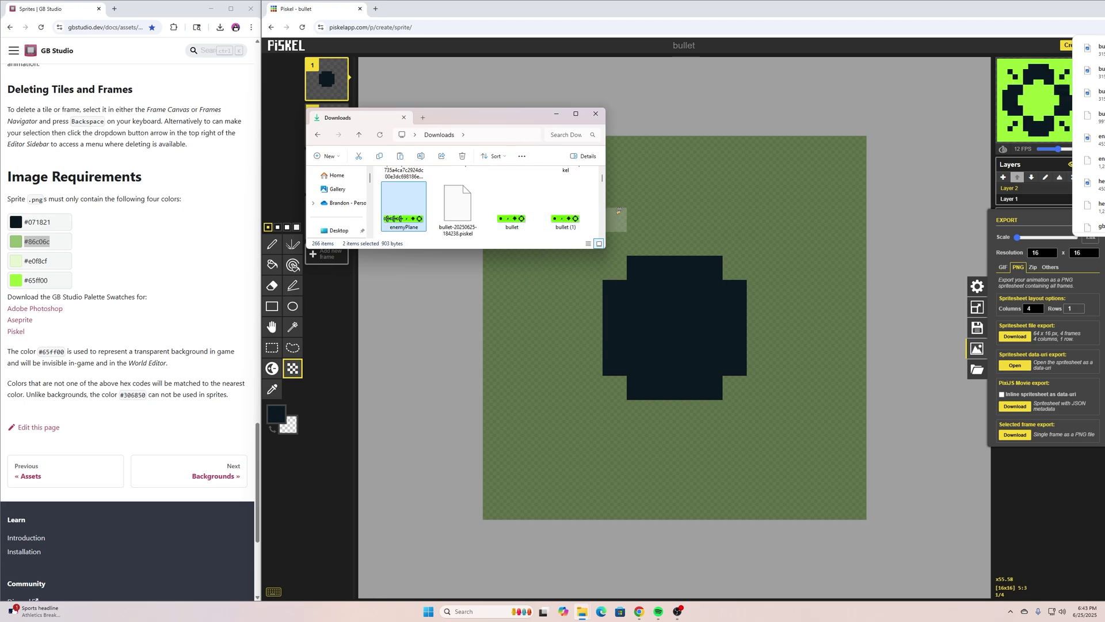
pyautogui.rightClick(515, 219)
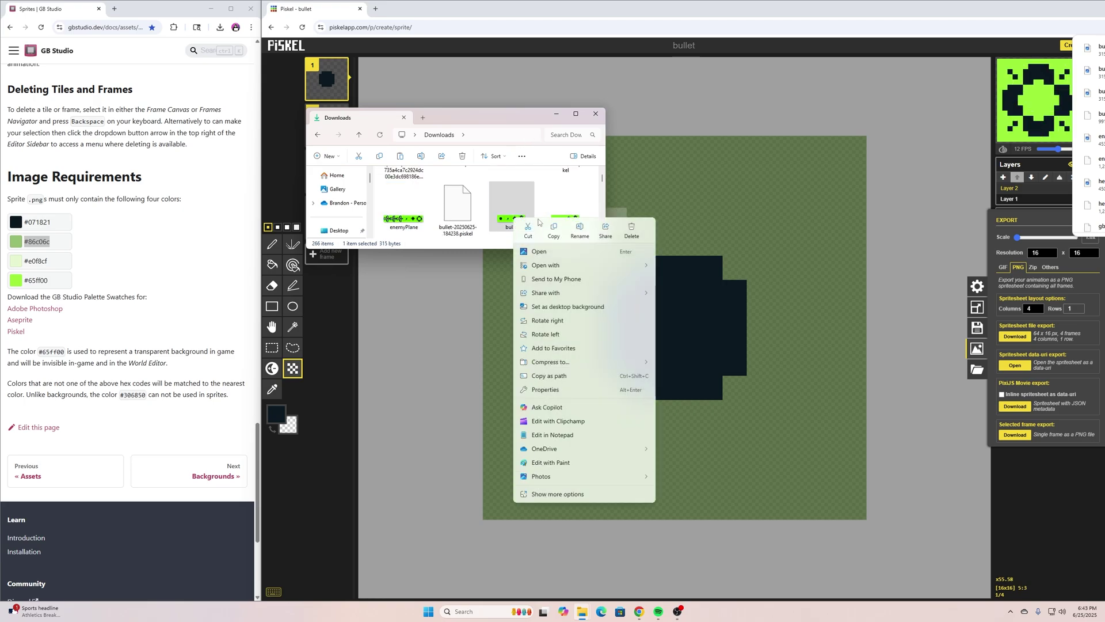
pyautogui.press('Escape')
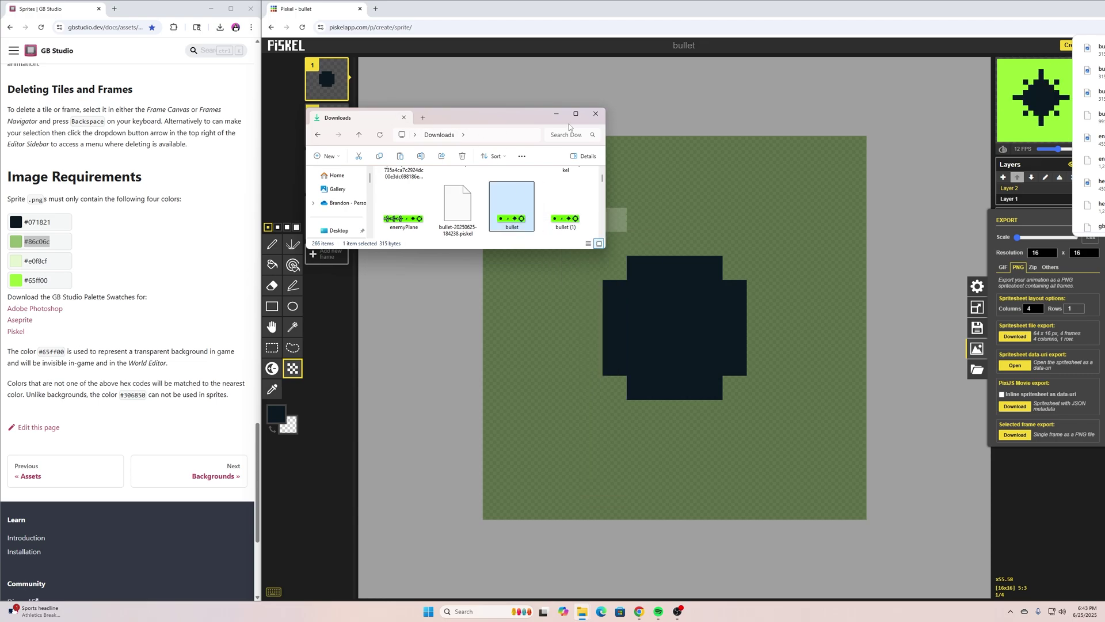
pyautogui.click(595, 115)
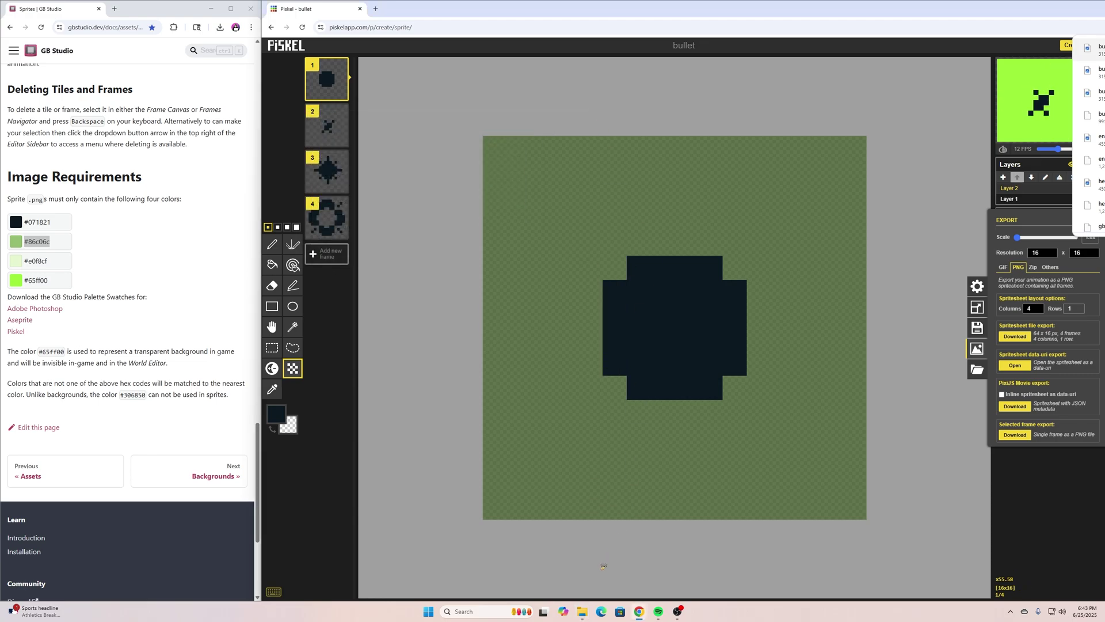
# Paste the bullet PNG into vertshooterarcade beside heroPlane and enemyPlane, then minimize the folder.
pyautogui.click(583, 612)
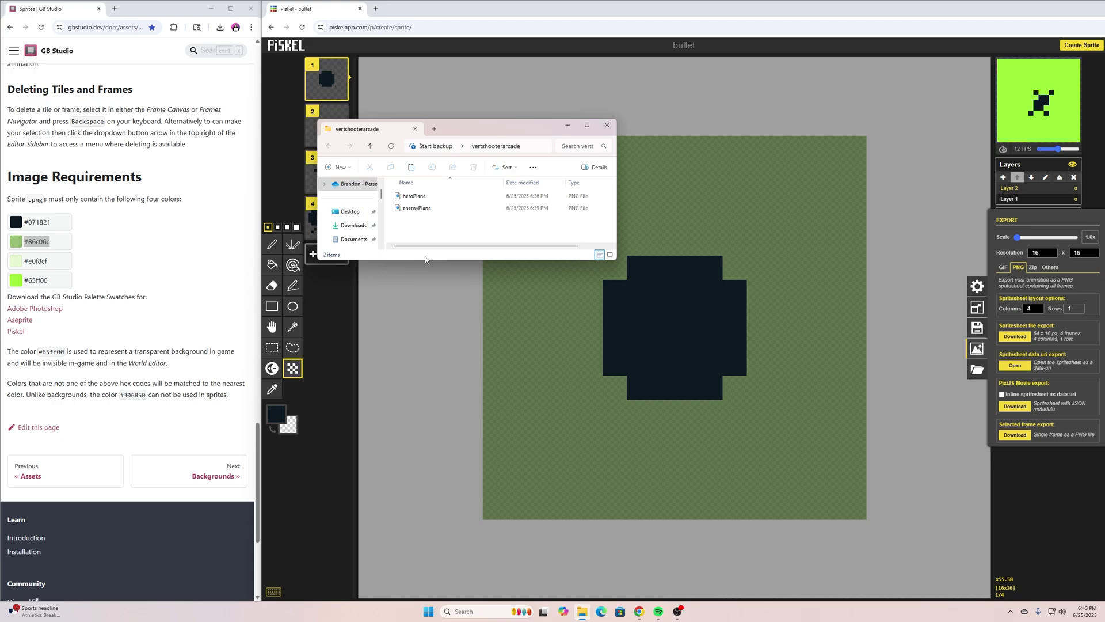
pyautogui.rightClick(418, 233)
pyautogui.press('Escape')
pyautogui.hotkey('ctrl', 'v')
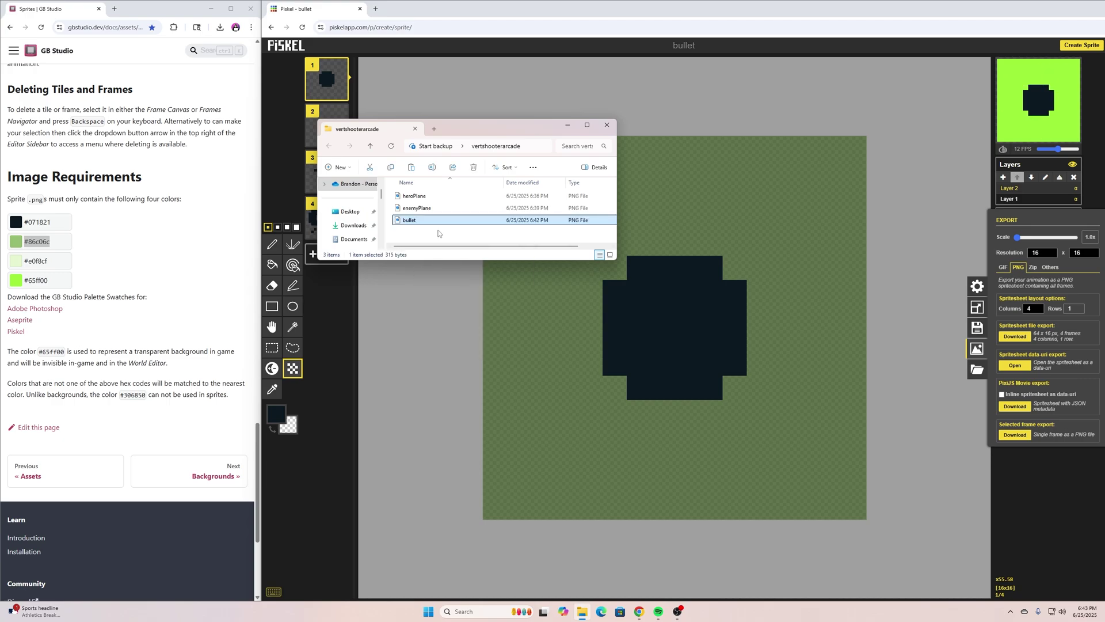
pyautogui.click(438, 234)
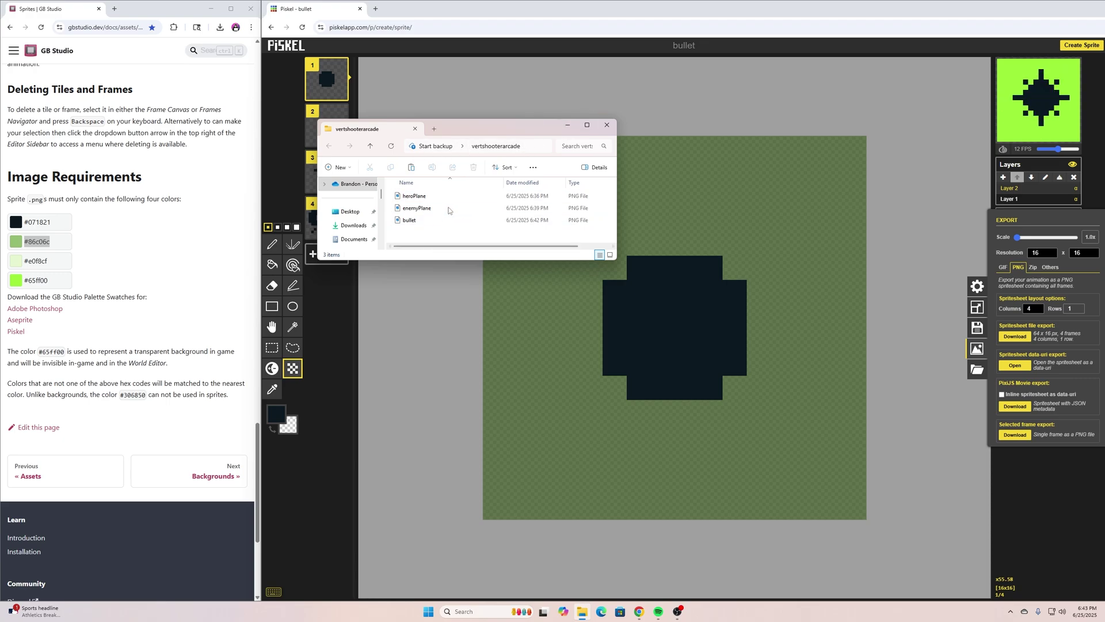
pyautogui.click(570, 125)
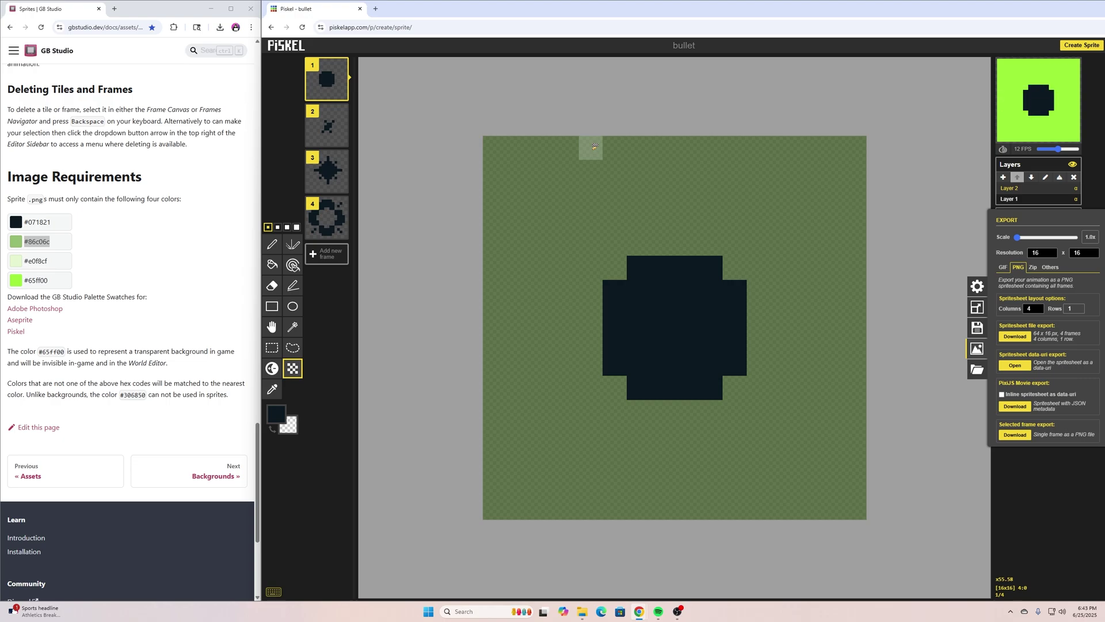